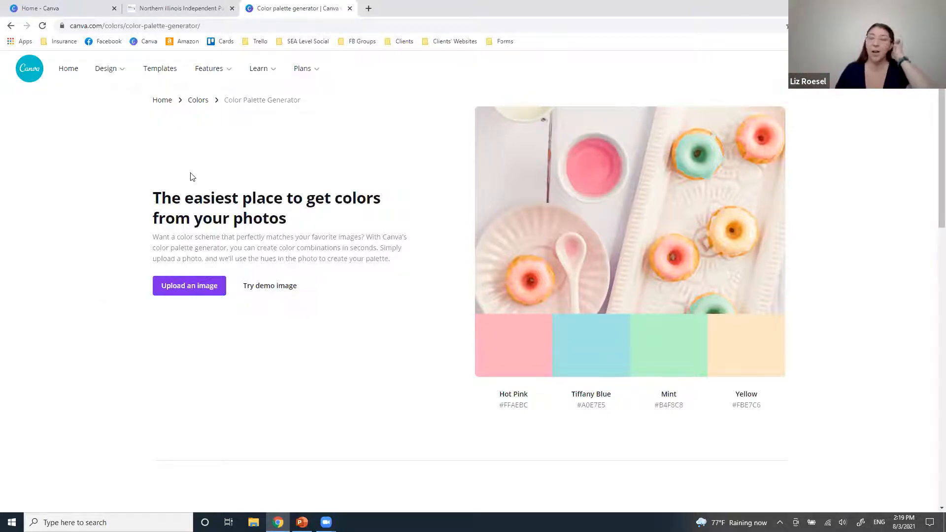
# Return to the Colors page, reopen the color palette generator, and scroll to its combinations grid.
pyautogui.click(197, 100)
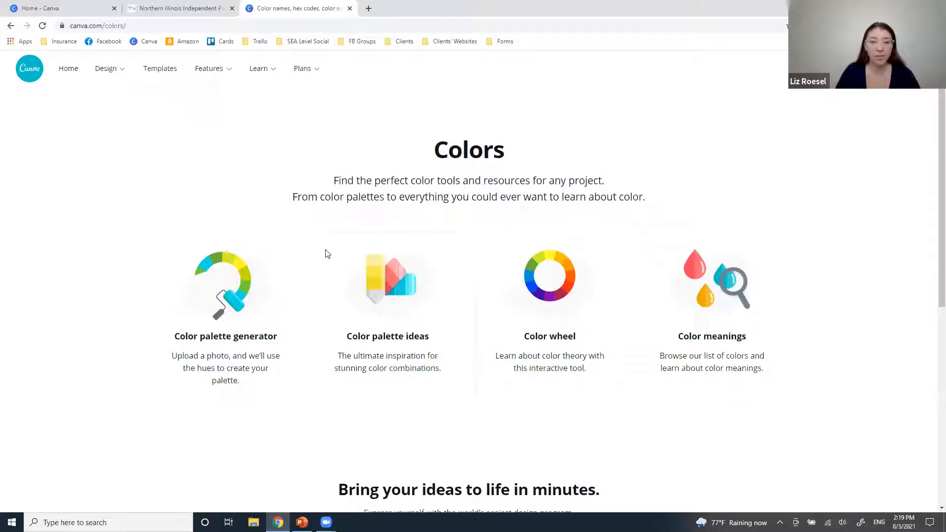
pyautogui.click(219, 297)
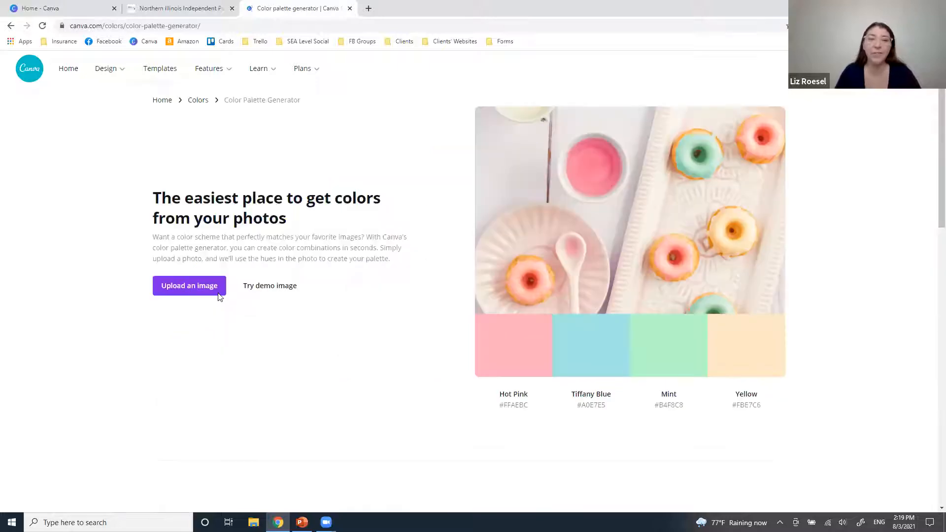
pyautogui.scroll(-7, 380, 349)
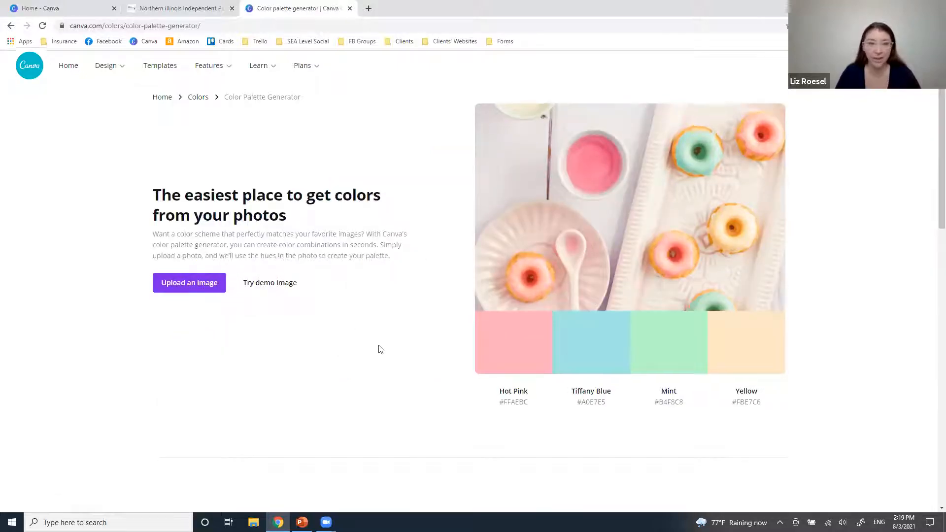
pyautogui.scroll(-2, 691, 406)
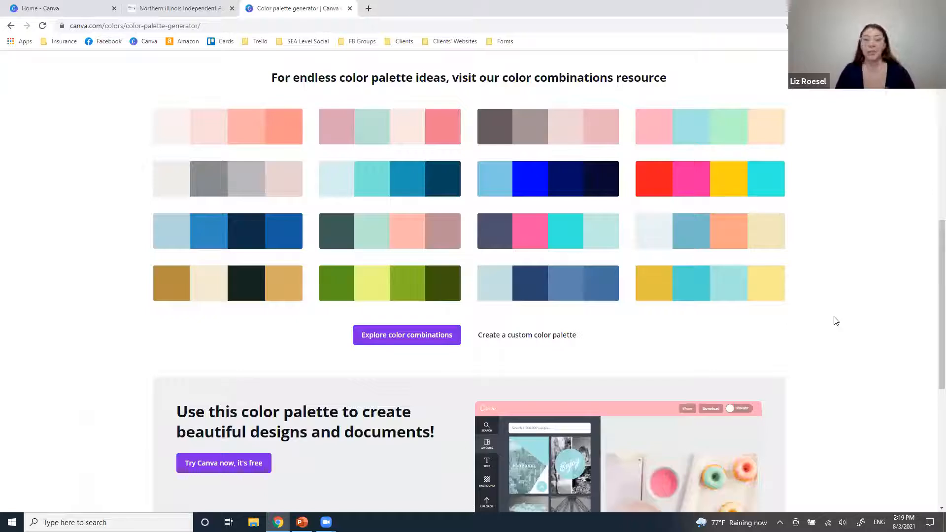
pyautogui.click(696, 226)
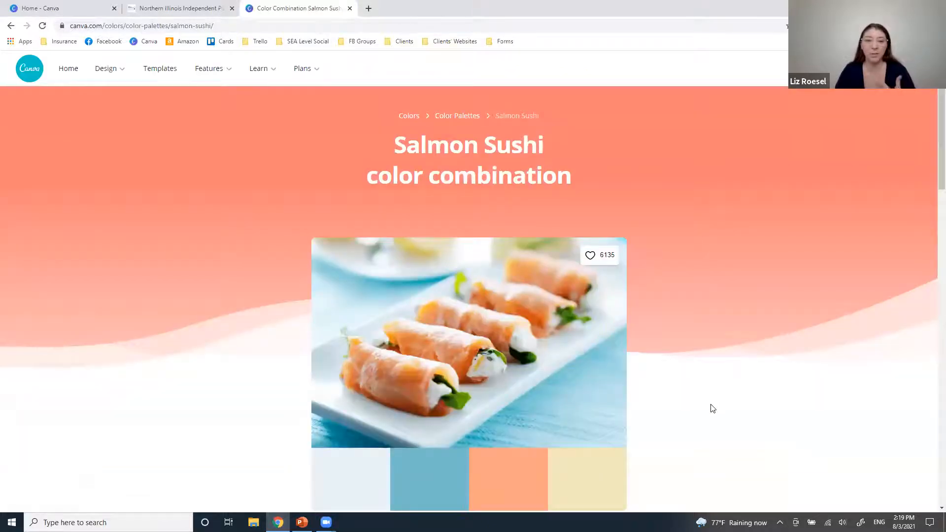
pyautogui.scroll(-3, 713, 408)
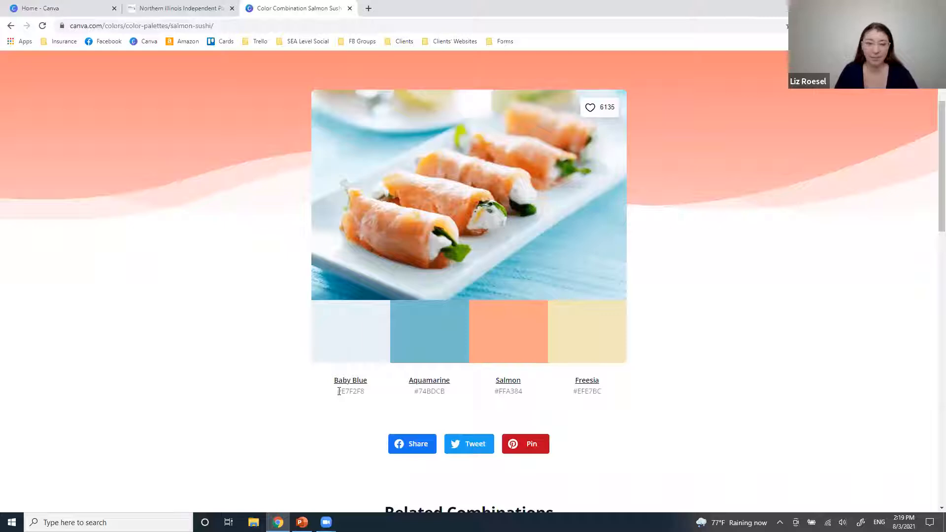
pyautogui.moveTo(338, 391); pyautogui.dragTo(533, 397)
pyautogui.click(499, 391)
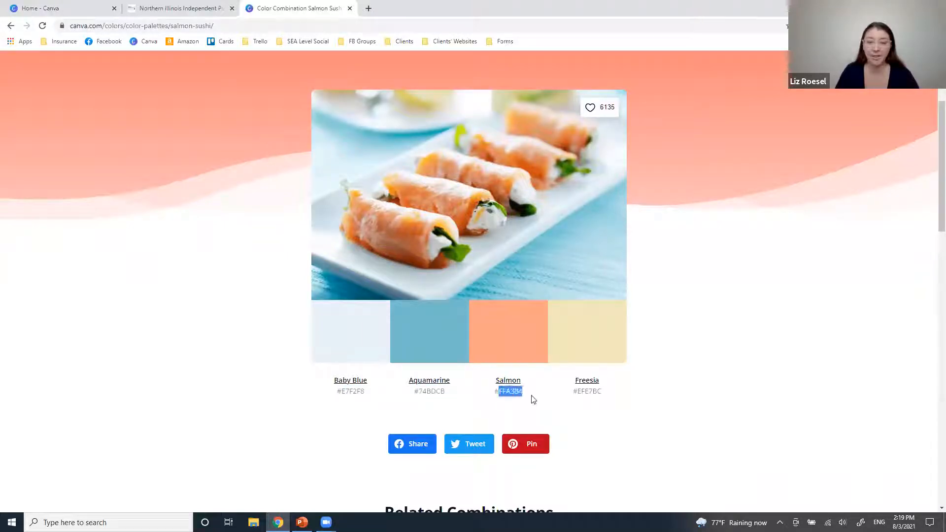
pyautogui.click(732, 422)
pyautogui.scroll(1, 734, 422)
pyautogui.scroll(3, 734, 422)
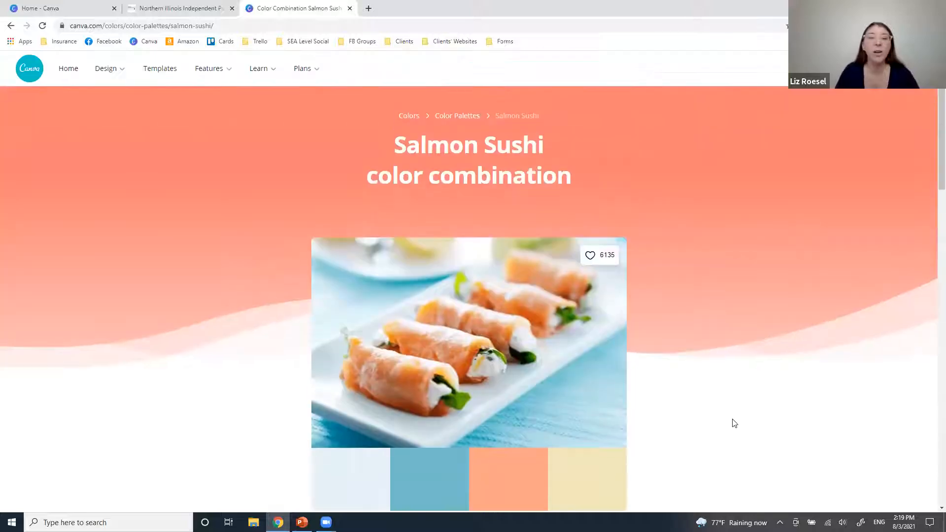
pyautogui.scroll(-3, 735, 423)
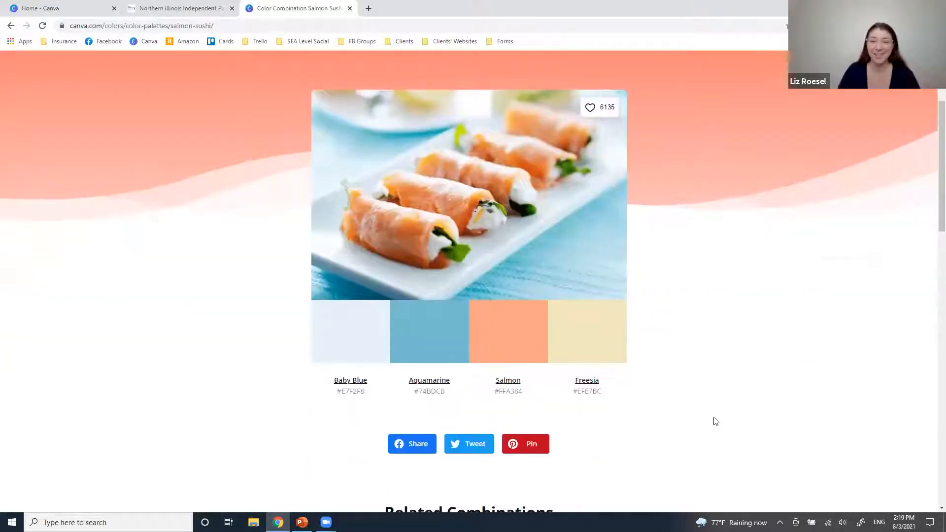
pyautogui.scroll(3, 95, 275)
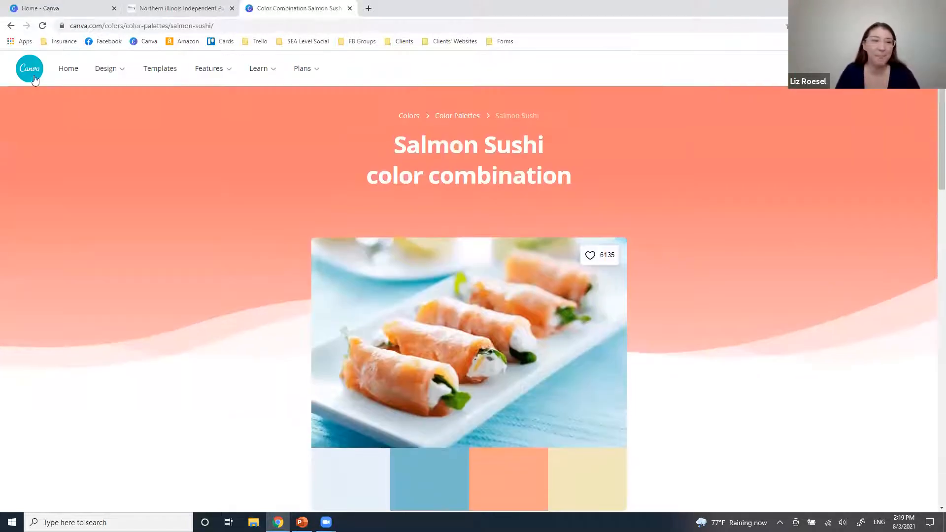
pyautogui.click(11, 26)
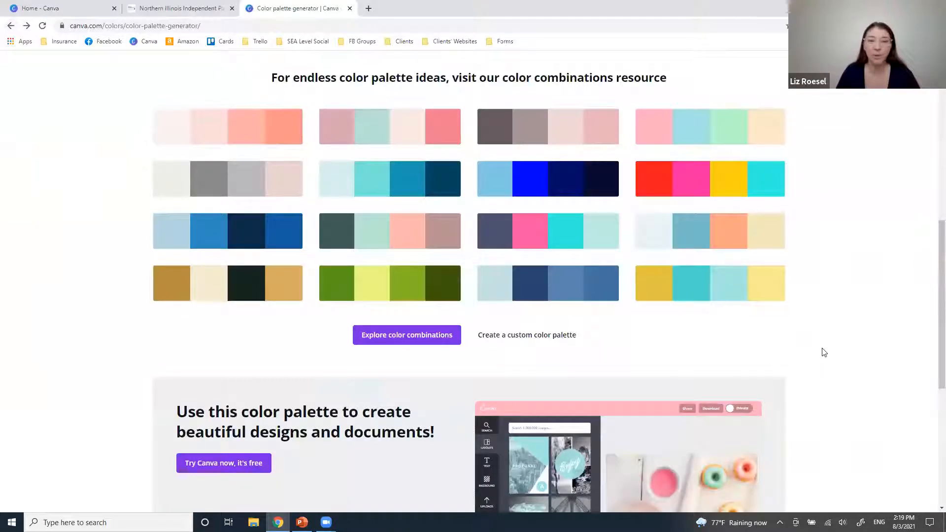
pyautogui.scroll(10, 838, 374)
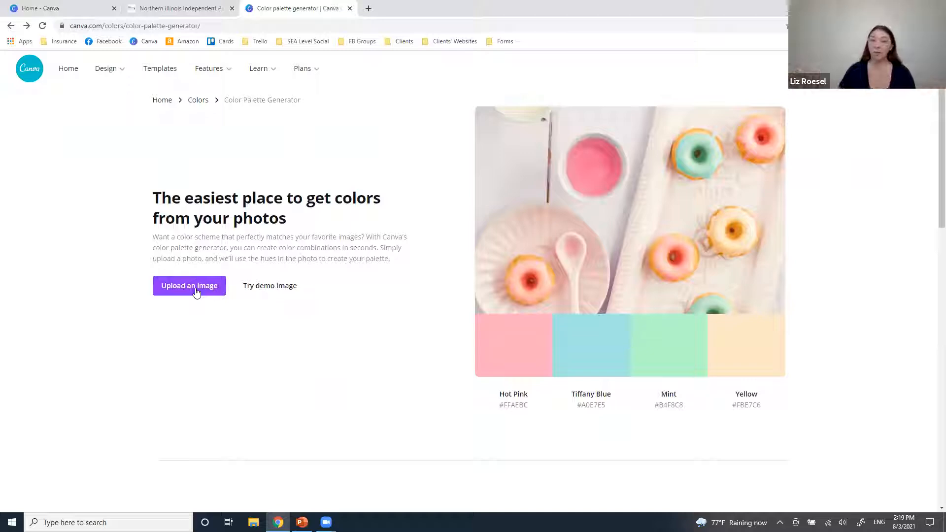
# Upload the Ray-Pec logo, then select its Mantle 849089, Waikawa Gray 587292 and Energy Yellow F2E065 hex codes.
pyautogui.click(196, 292)
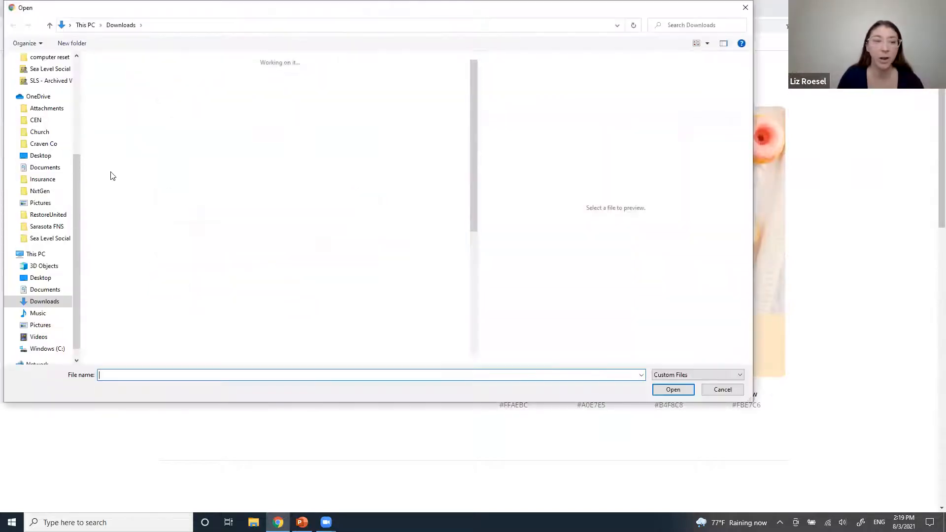
pyautogui.doubleClick(183, 229)
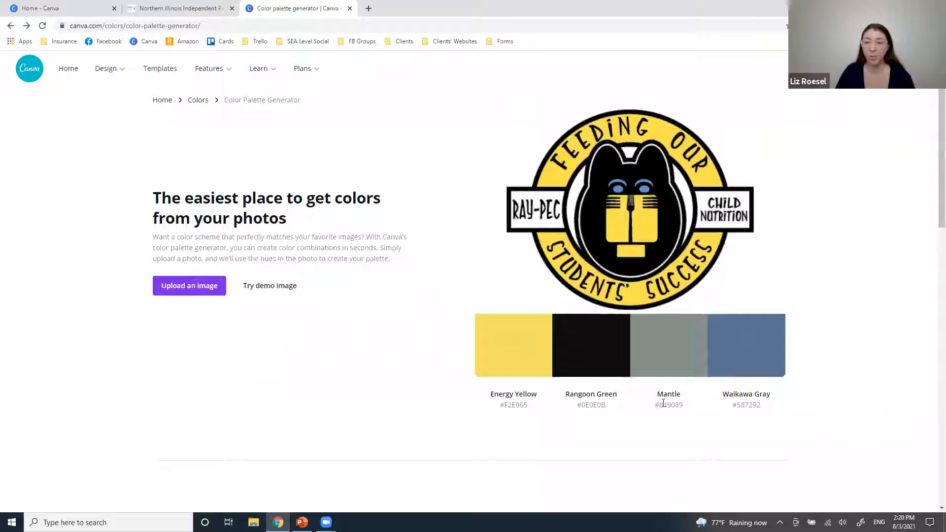
pyautogui.moveTo(659, 405); pyautogui.dragTo(684, 406)
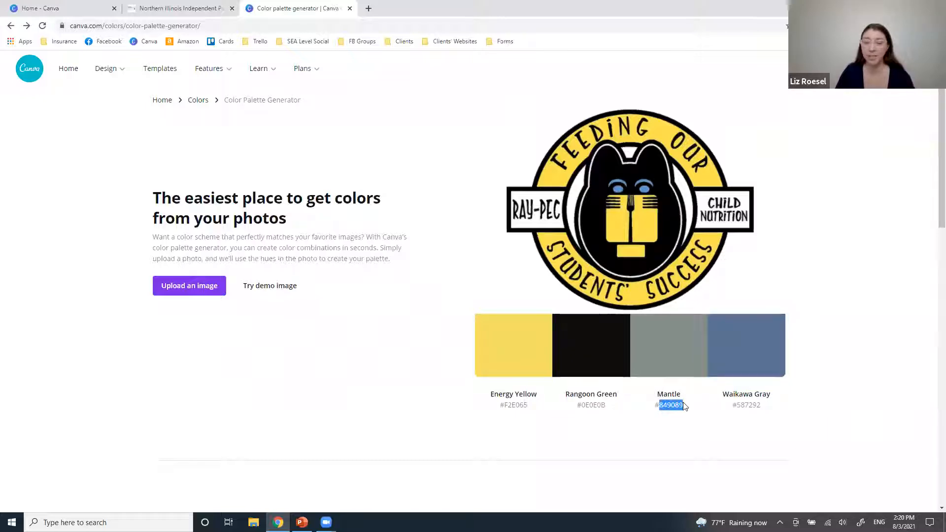
pyautogui.click(729, 403)
pyautogui.moveTo(739, 403); pyautogui.dragTo(763, 405)
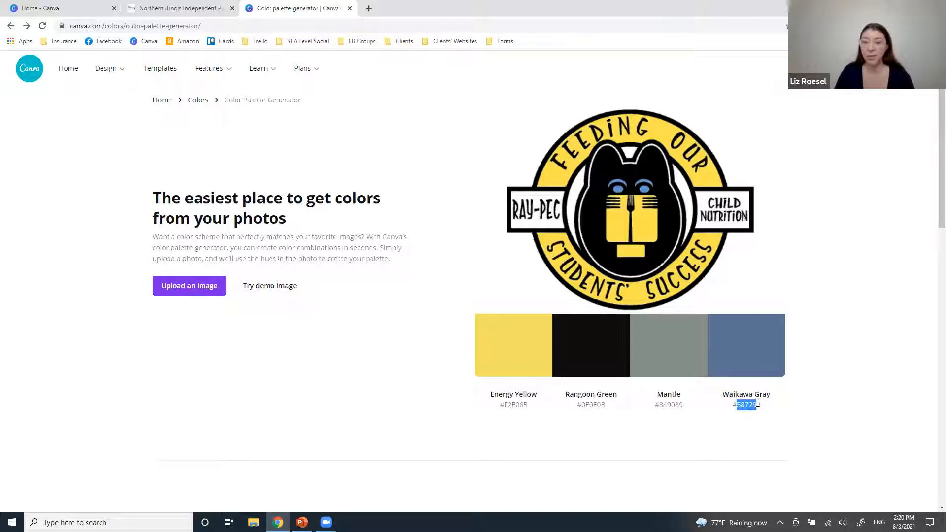
pyautogui.click(805, 417)
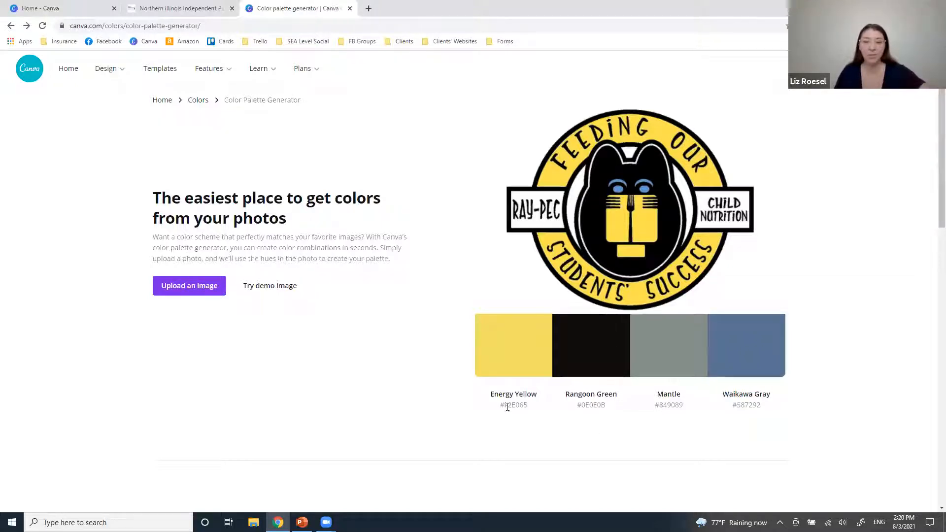
pyautogui.moveTo(507, 407); pyautogui.dragTo(528, 407)
pyautogui.click(508, 428)
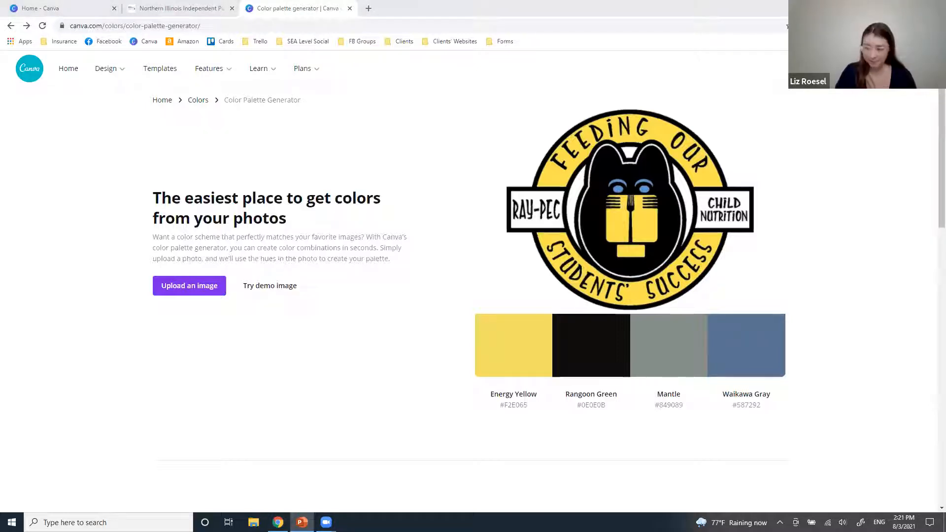
# Open myfonts.com/whatthefont in a new tab, dismiss the signup popup, and upload the Ray-Pec logo image.
pyautogui.click(369, 8)
pyautogui.write('myfonts.com/whatthefont')
pyautogui.press('Return')
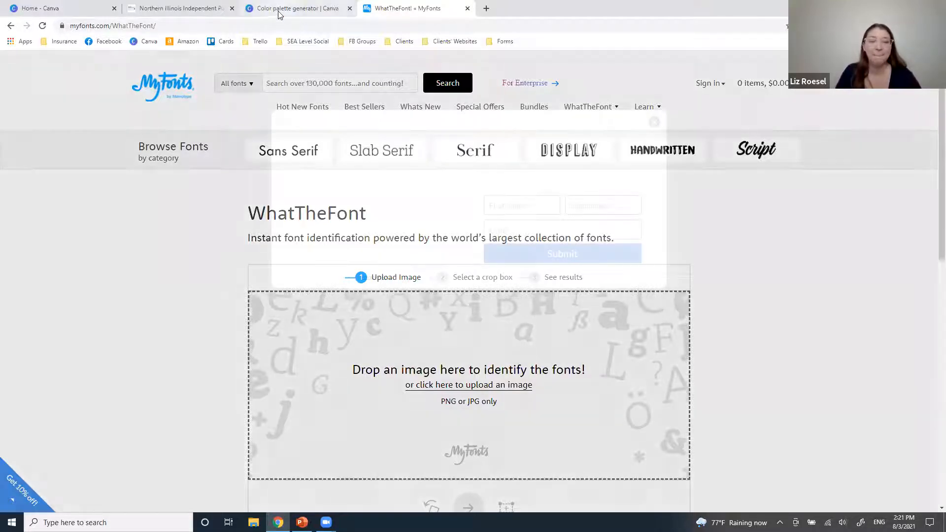
pyautogui.click(654, 121)
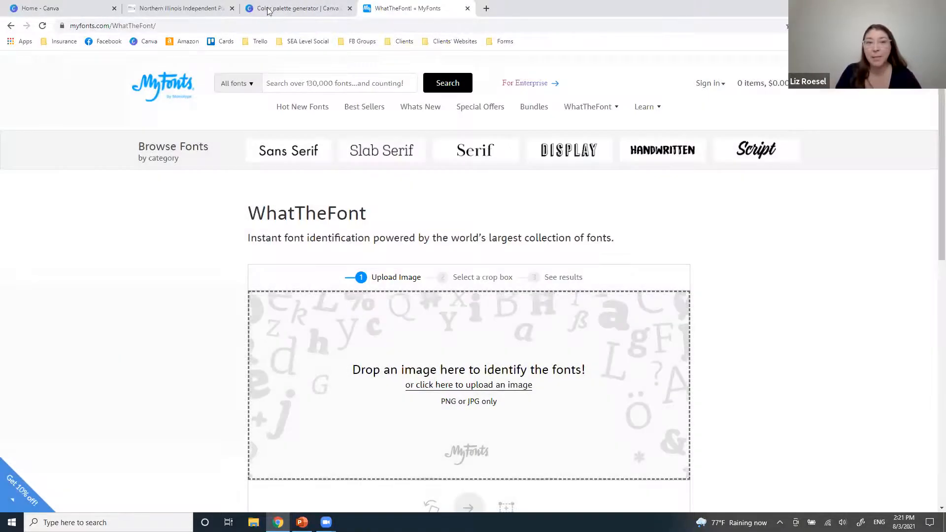
pyautogui.click(268, 10)
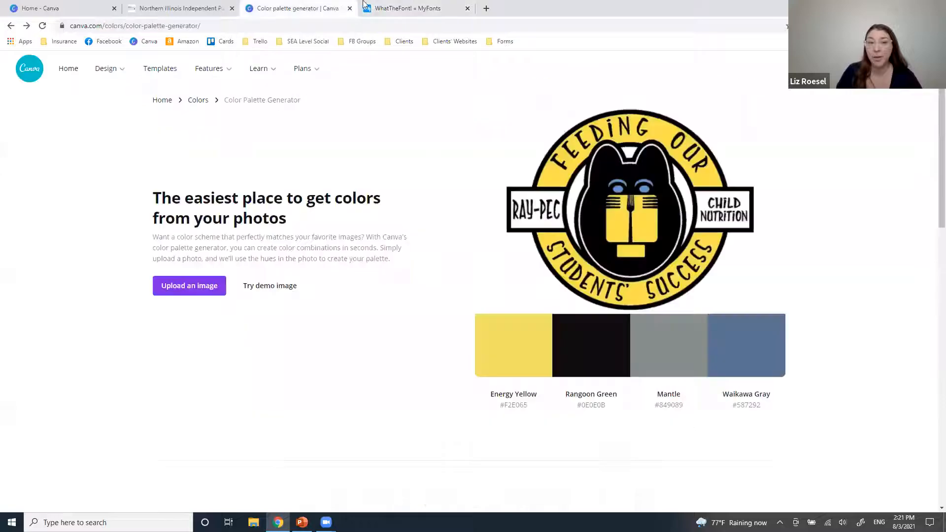
pyautogui.click(393, 5)
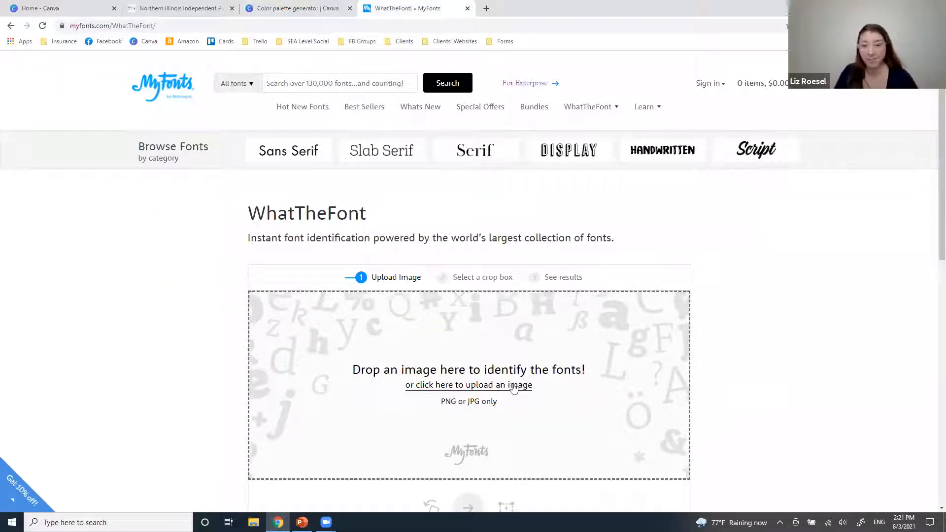
pyautogui.click(496, 388)
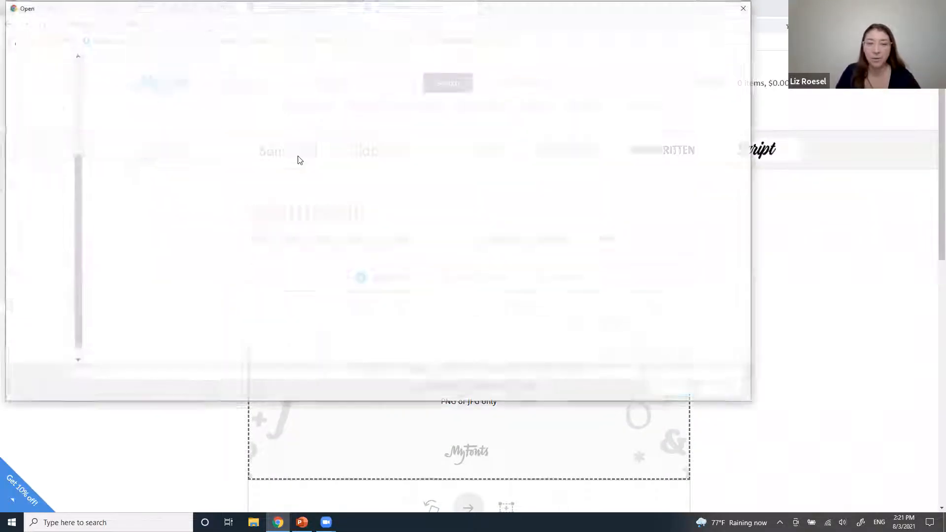
pyautogui.doubleClick(184, 227)
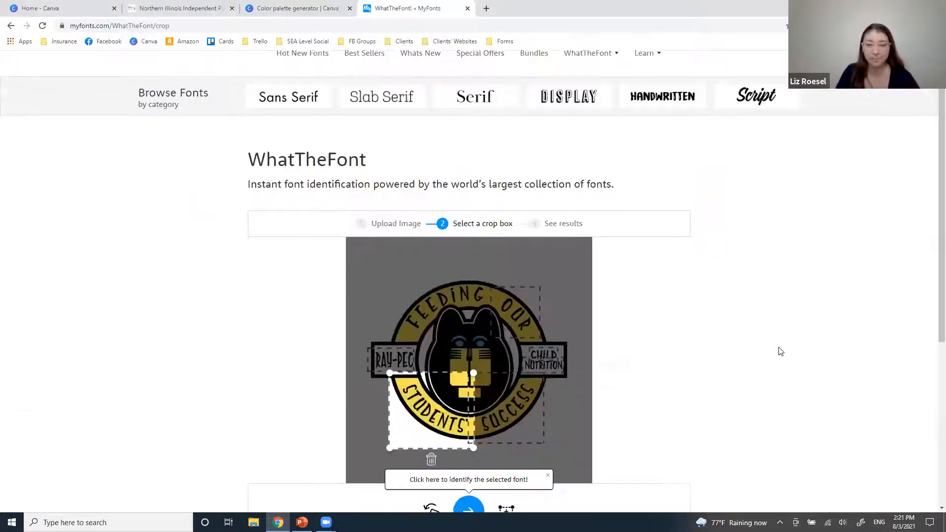
# Keep the crop box on the CHILD NUTRITION lettering and run the font identification.
pyautogui.scroll(-2, 782, 352)
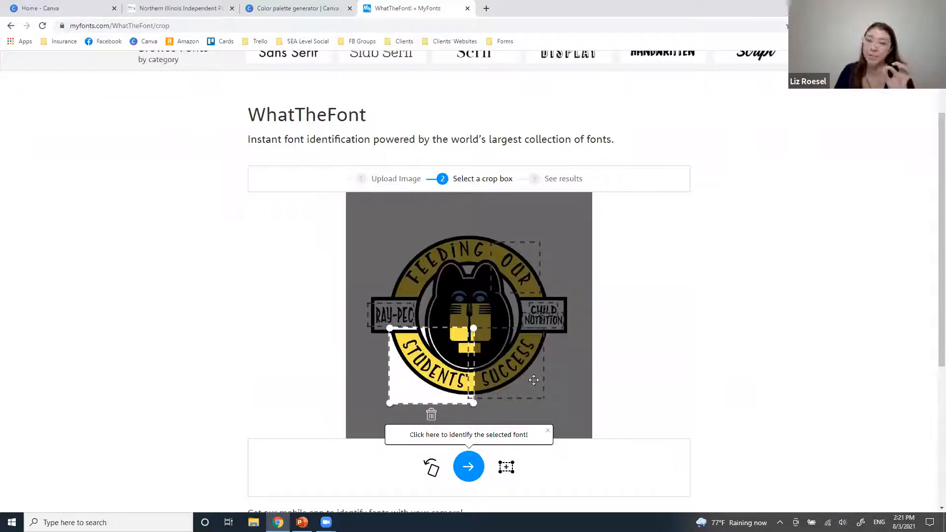
pyautogui.click(538, 321)
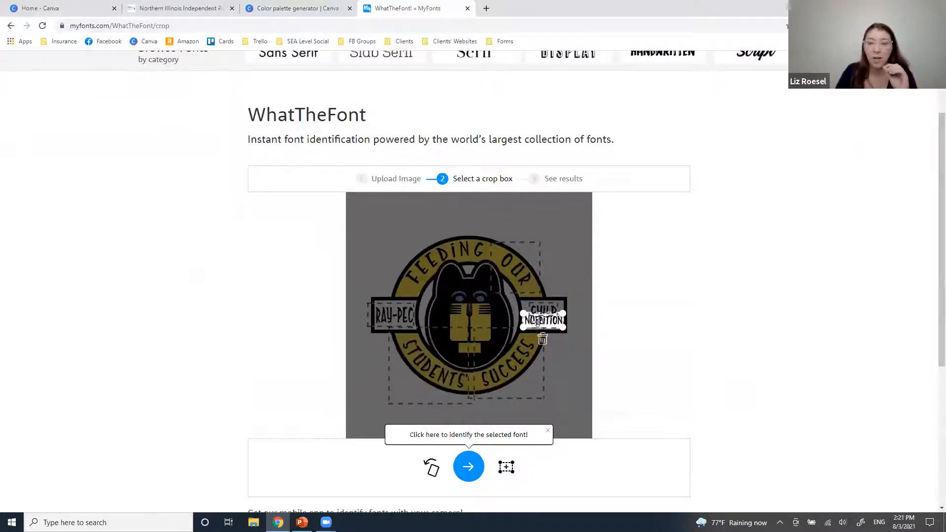
pyautogui.click(502, 261)
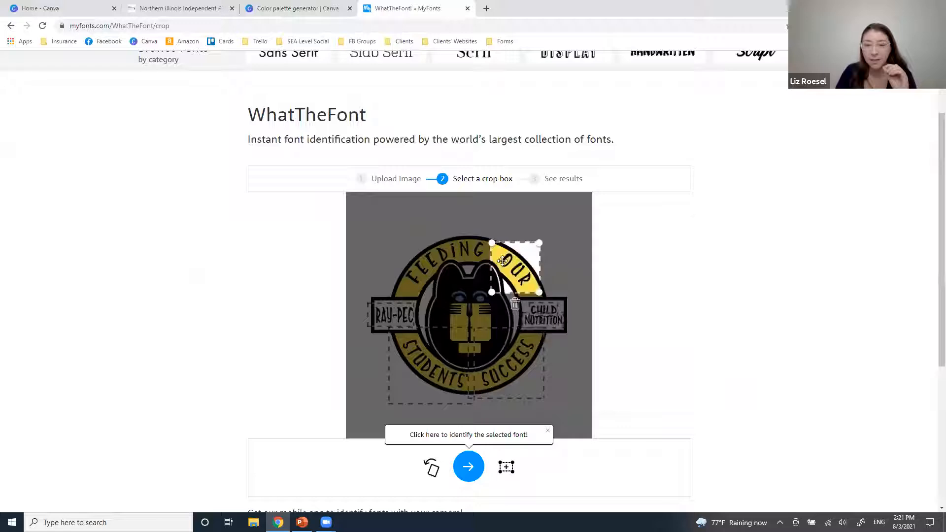
pyautogui.click(383, 310)
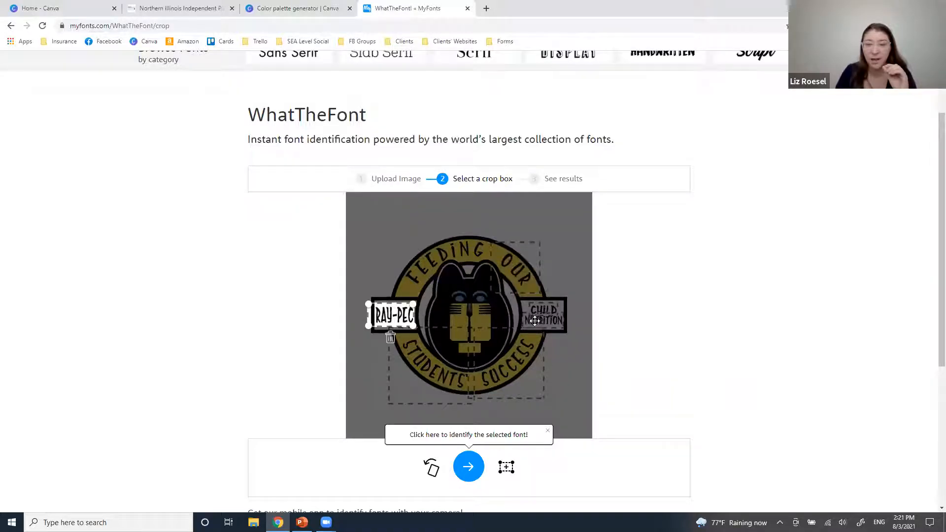
pyautogui.click(534, 317)
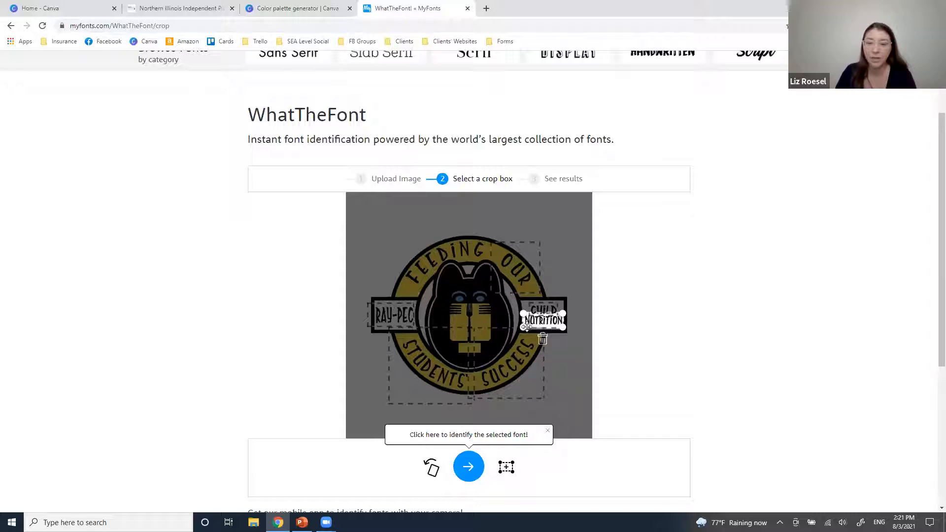
pyautogui.scroll(-2, 650, 370)
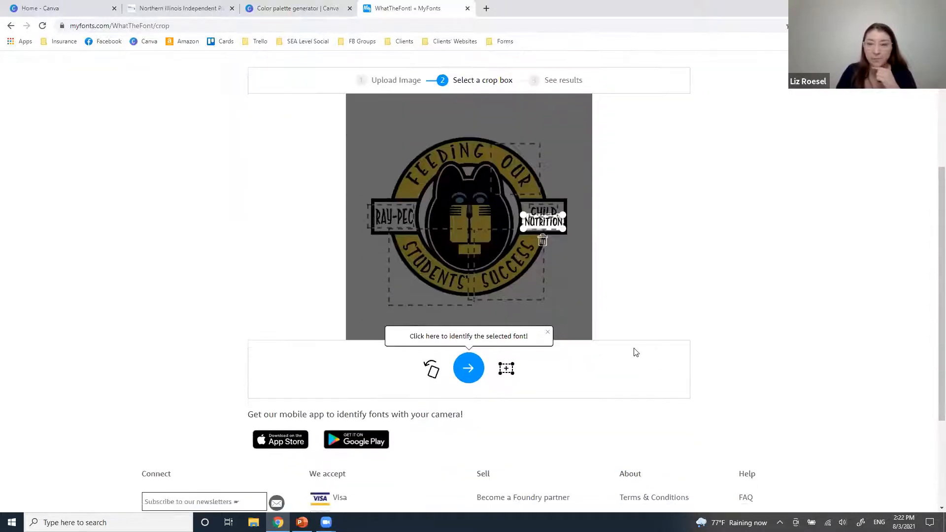
pyautogui.scroll(2, 636, 353)
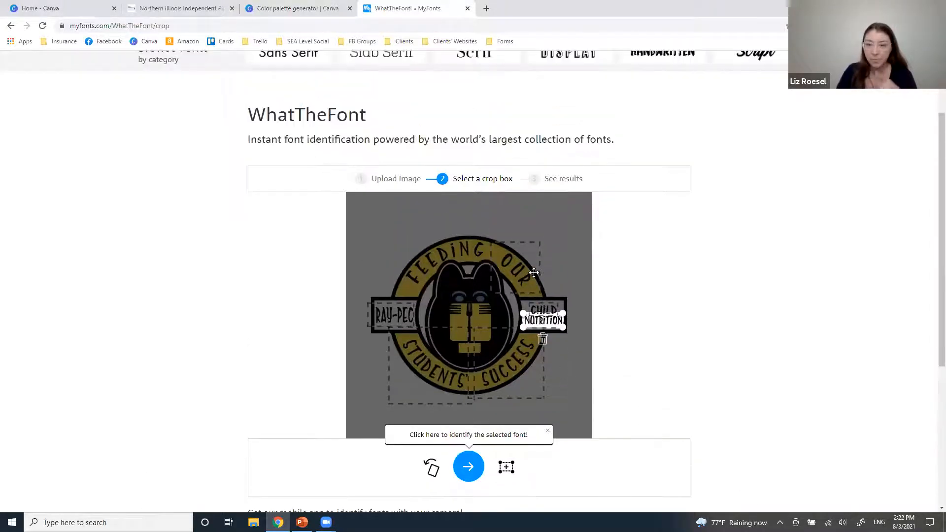
pyautogui.click(468, 468)
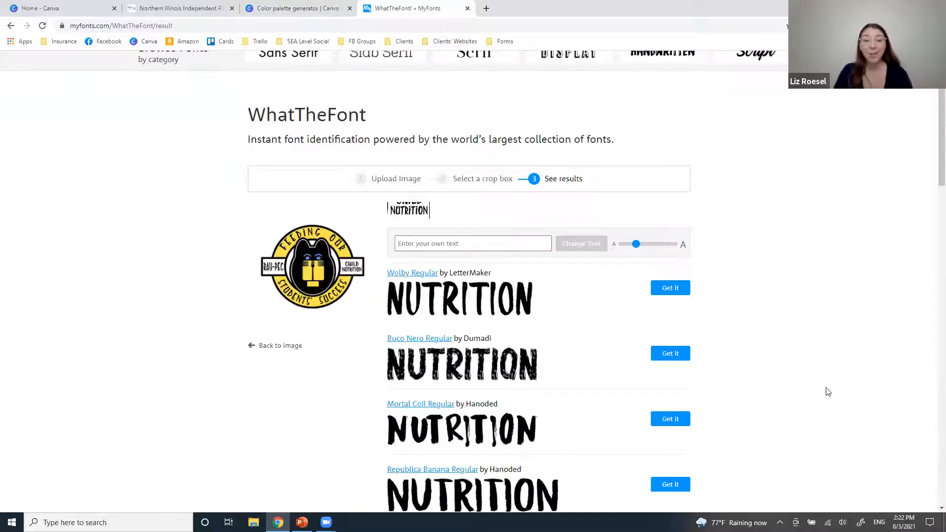
# Browse the matching fonts, led by Wolby Regular and Buco Nero, then close the WhatTheFont tab.
pyautogui.scroll(-1, 828, 392)
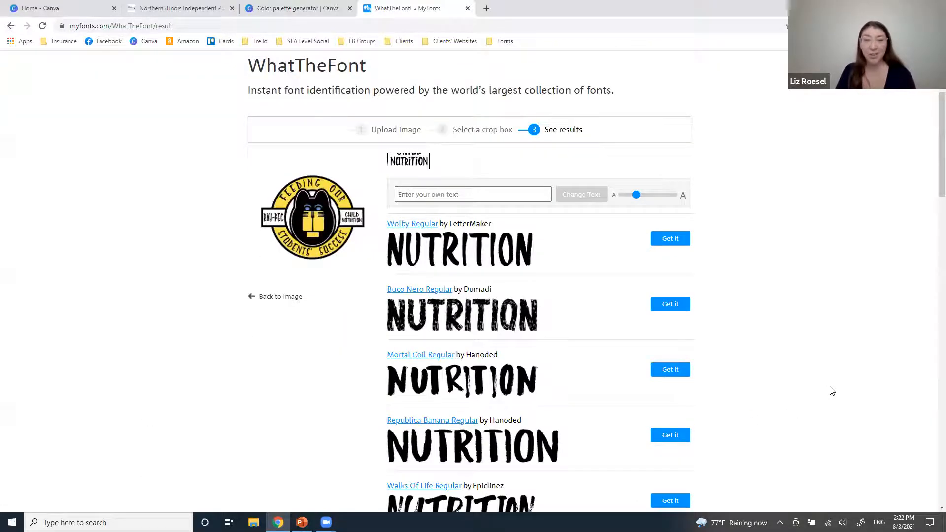
pyautogui.scroll(-6, 832, 391)
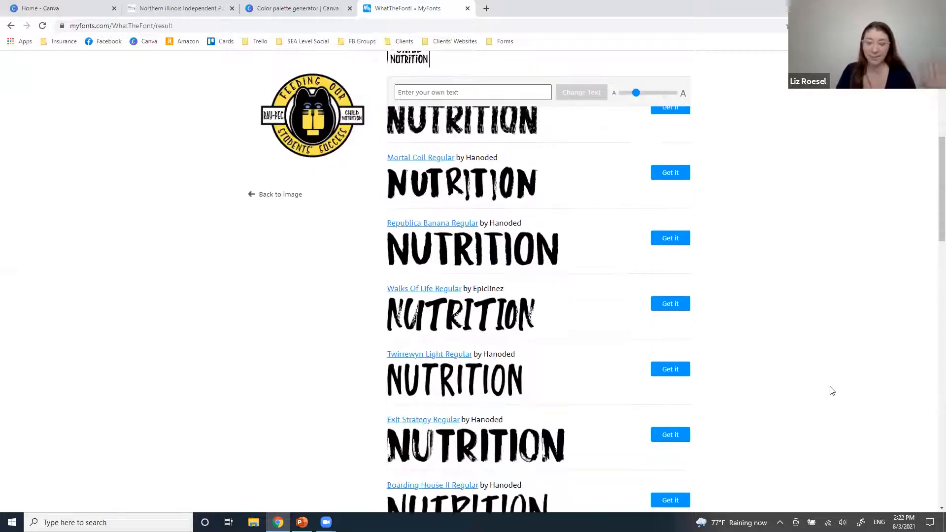
pyautogui.scroll(-5, 832, 390)
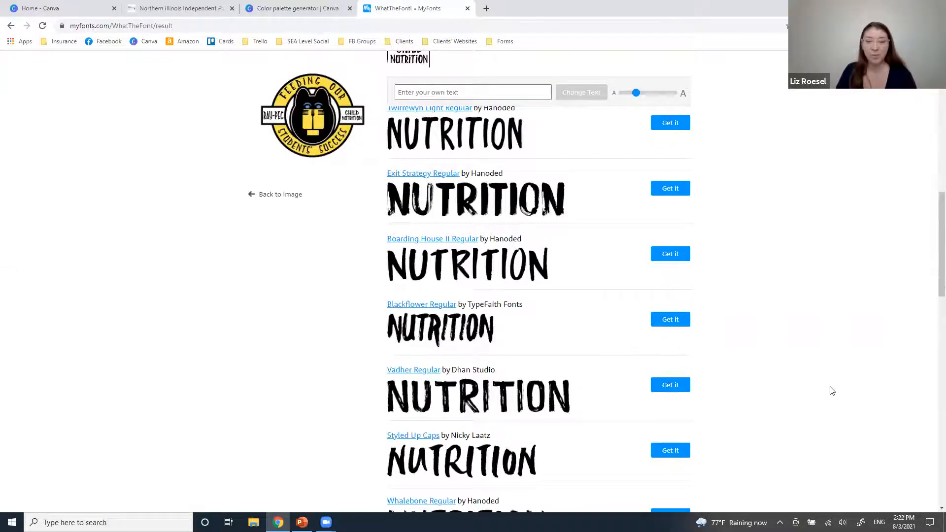
pyautogui.scroll(-4, 832, 394)
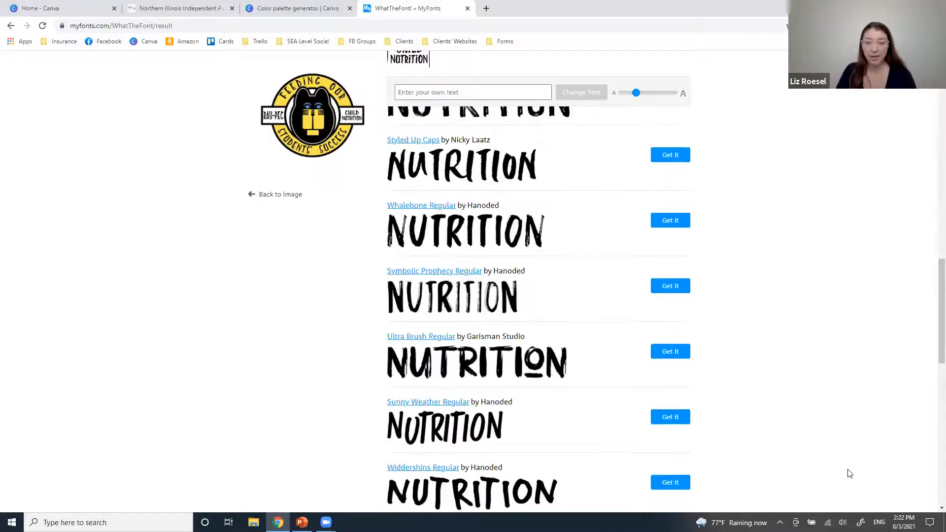
pyautogui.scroll(6, 848, 472)
pyautogui.scroll(10, 850, 474)
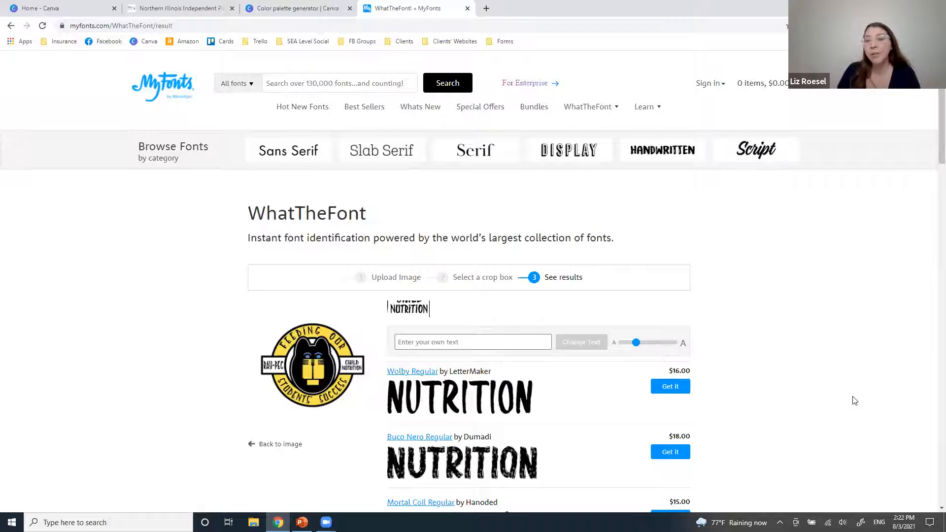
pyautogui.scroll(-2, 798, 403)
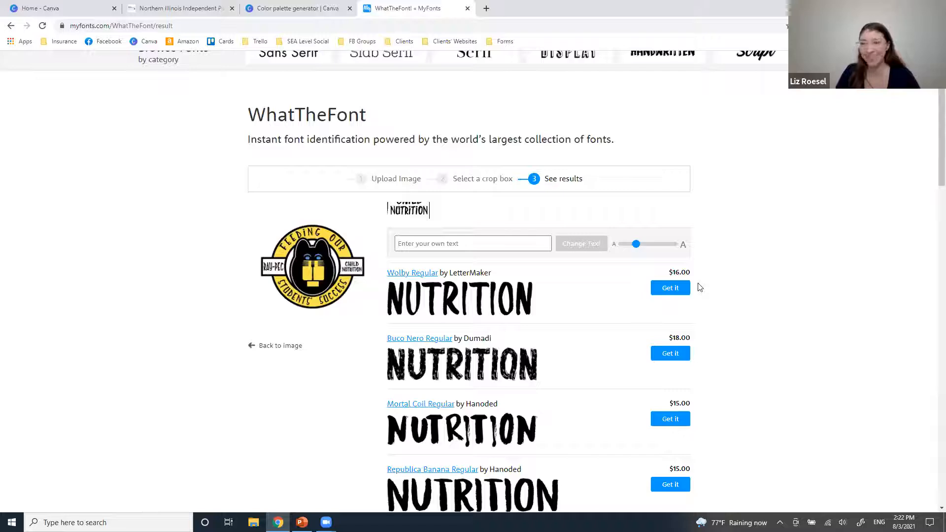
pyautogui.click(467, 8)
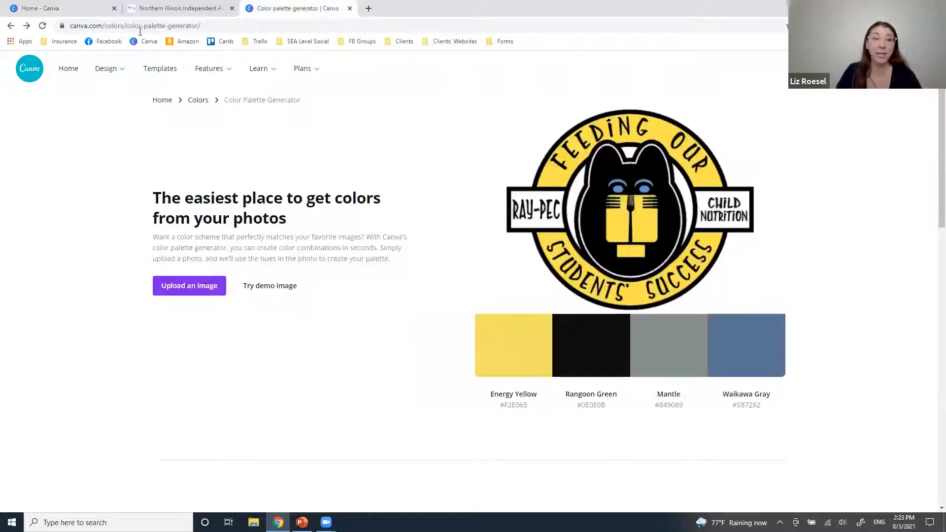
pyautogui.click(350, 8)
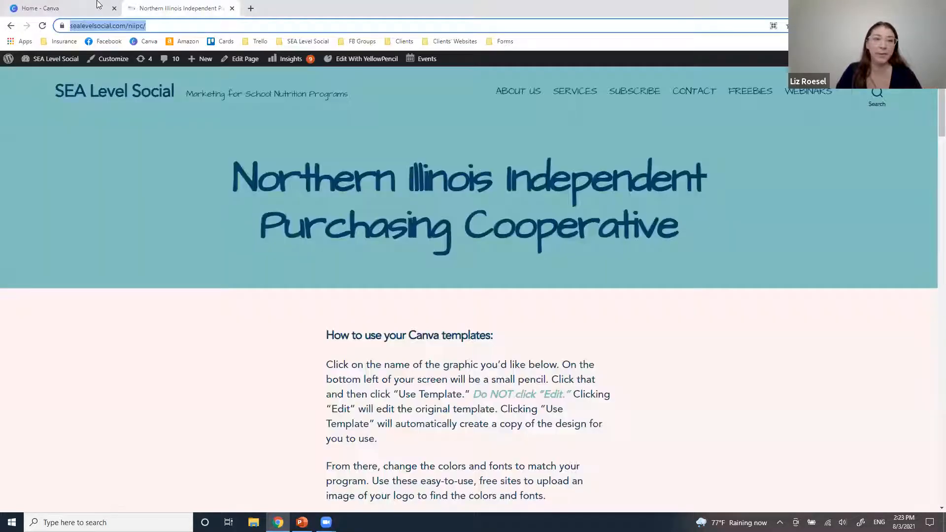
pyautogui.click(57, 6)
pyautogui.hotkey('ctrl', 'Tab')
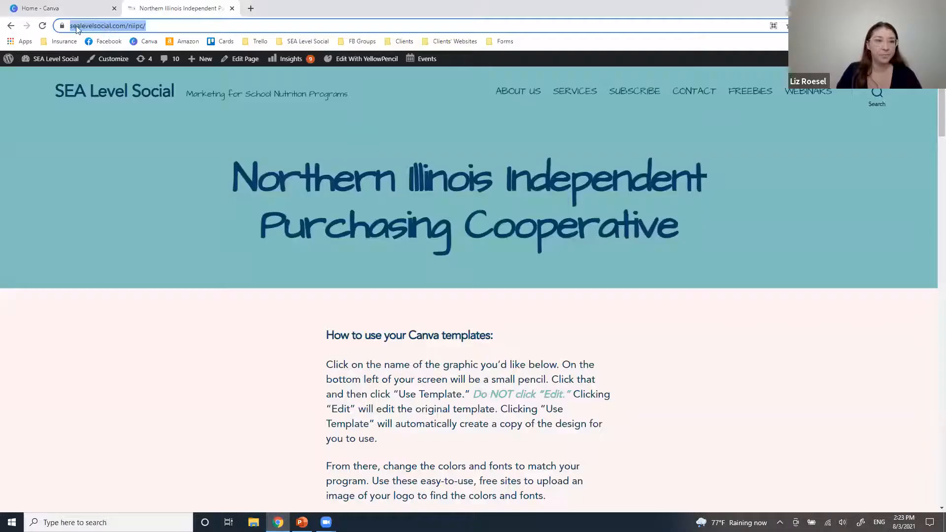
pyautogui.click(77, 27)
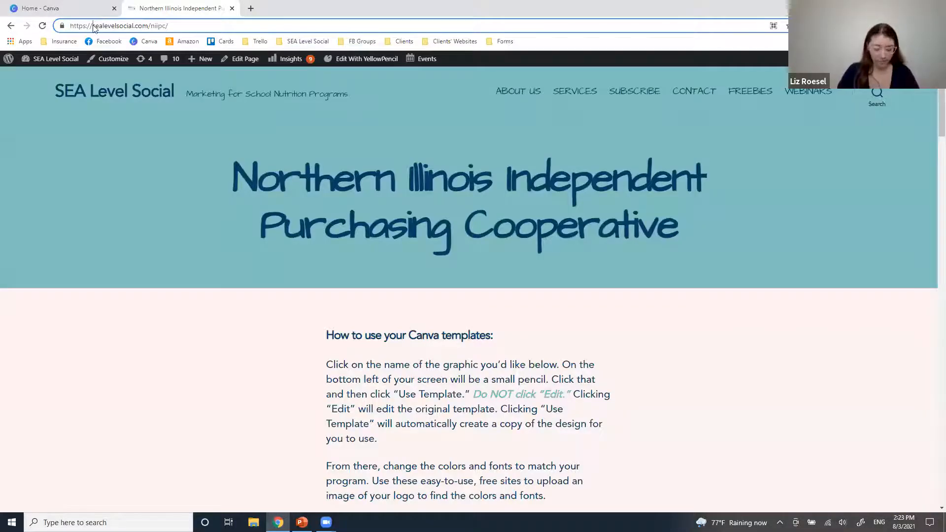
pyautogui.write('www.')
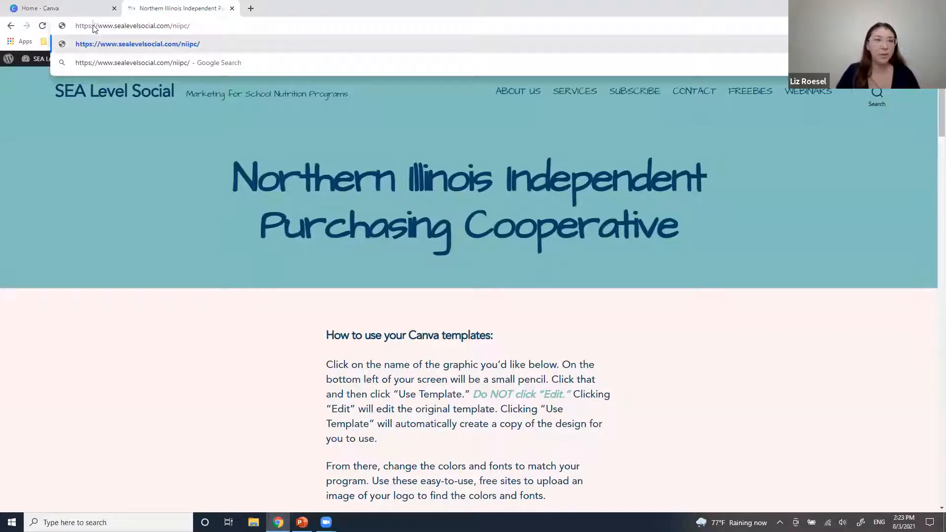
pyautogui.tripleClick(92, 25)
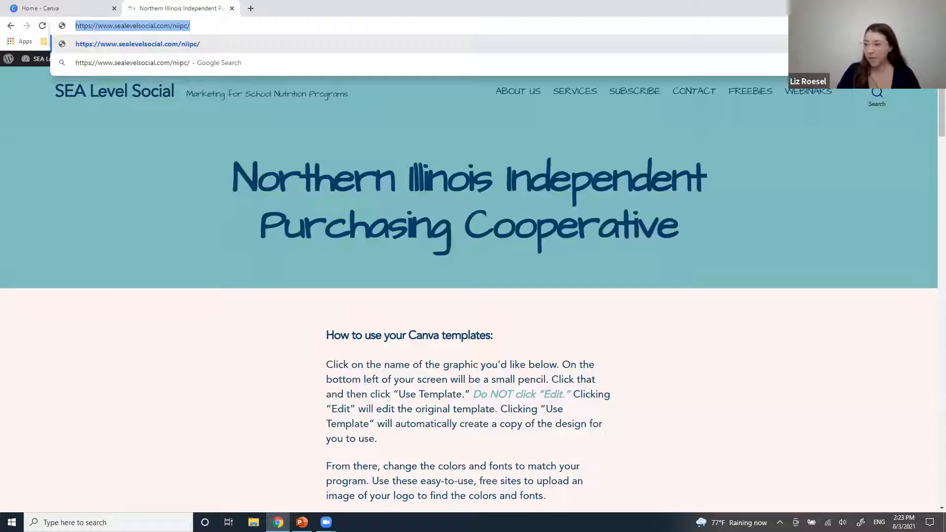
pyautogui.press('Return')
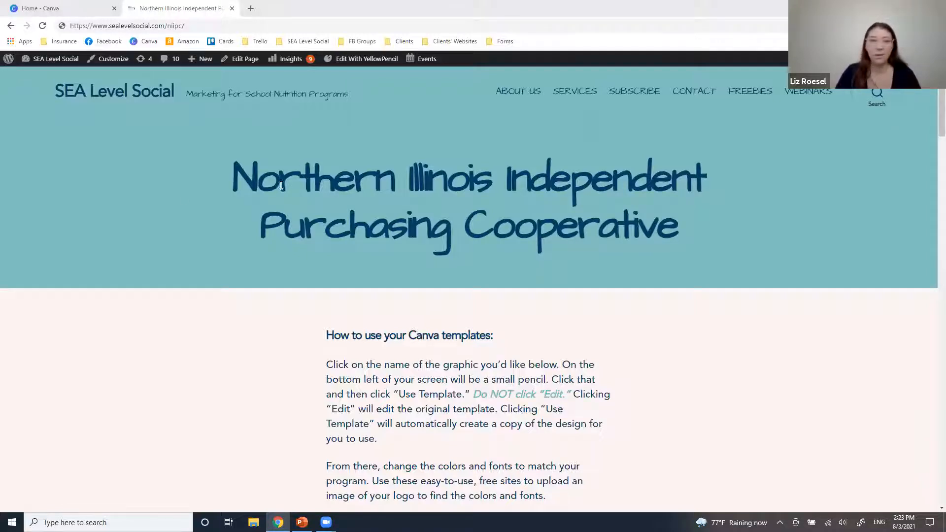
# Close the Northern Illinois Independent tab, leaving only the Home - Canva tab open.
pyautogui.click(220, 9)
pyautogui.click(231, 8)
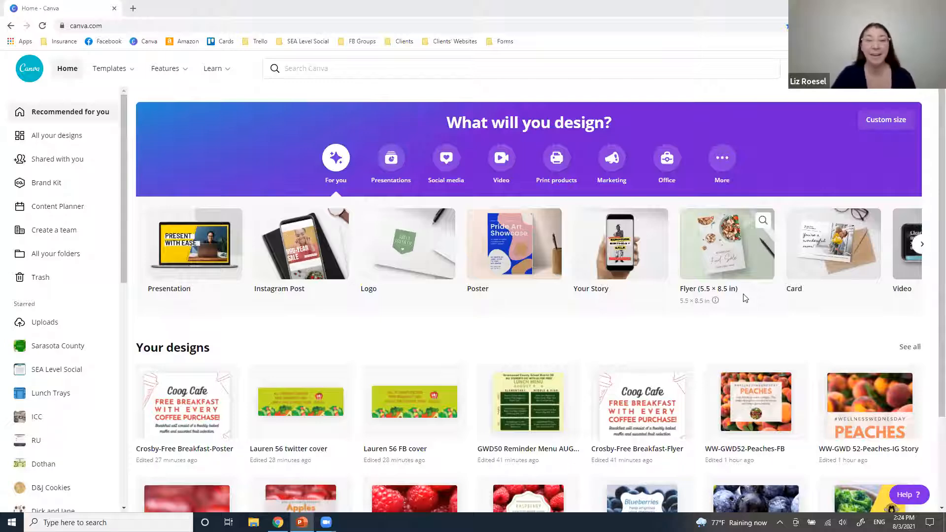
# Advance the design-type carousel three times to reach formats like Menu, Business Card and Postcard.
pyautogui.click(921, 245)
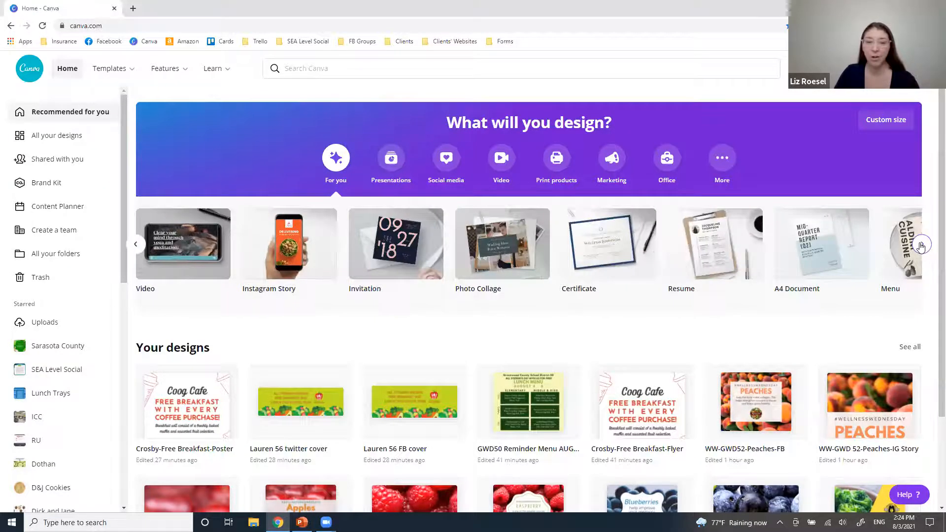
pyautogui.click(921, 245)
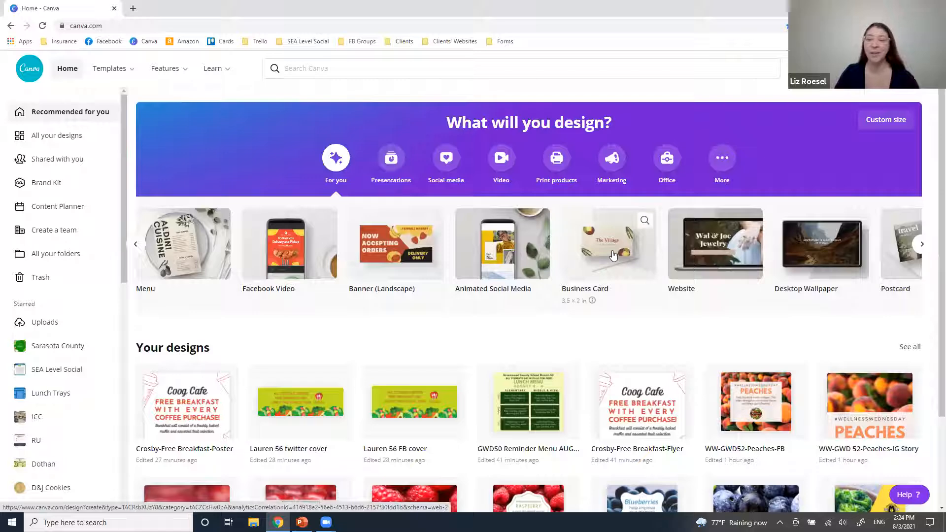
pyautogui.click(923, 244)
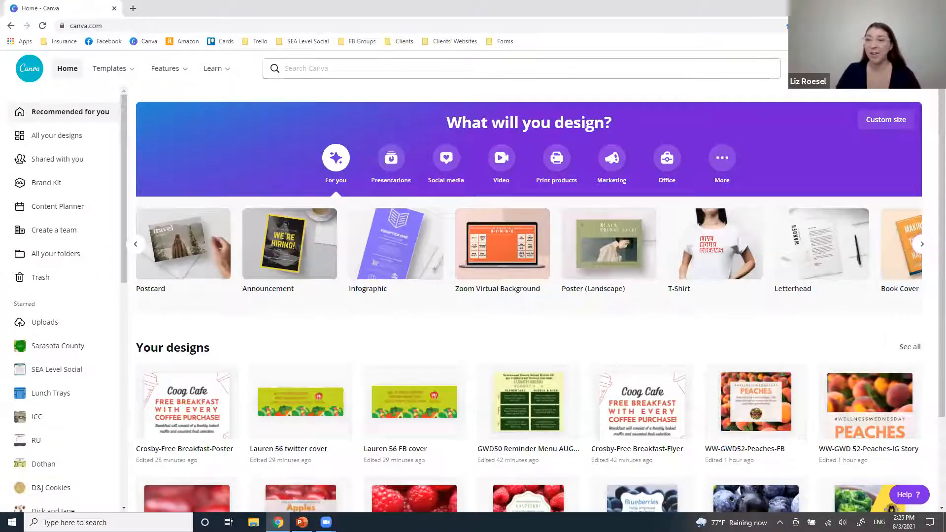
# Search Create a design for 'facebook' to list its formats, then clear the search.
pyautogui.click(858, 68)
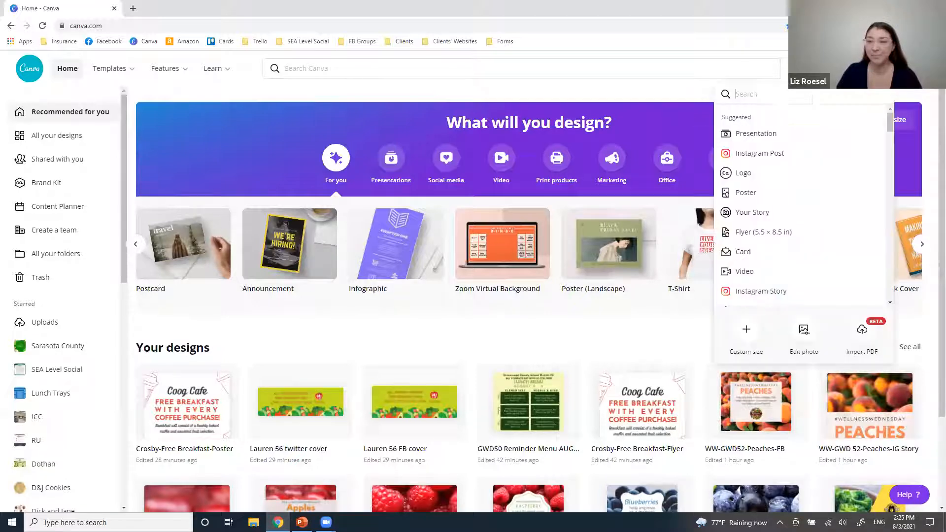
pyautogui.click(746, 97)
pyautogui.write('facebook')
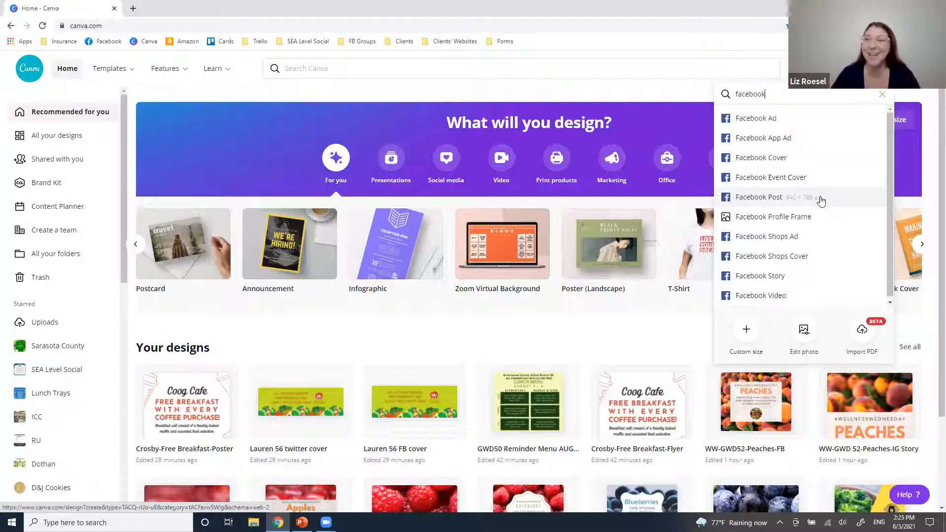
pyautogui.moveTo(769, 94); pyautogui.dragTo(724, 94)
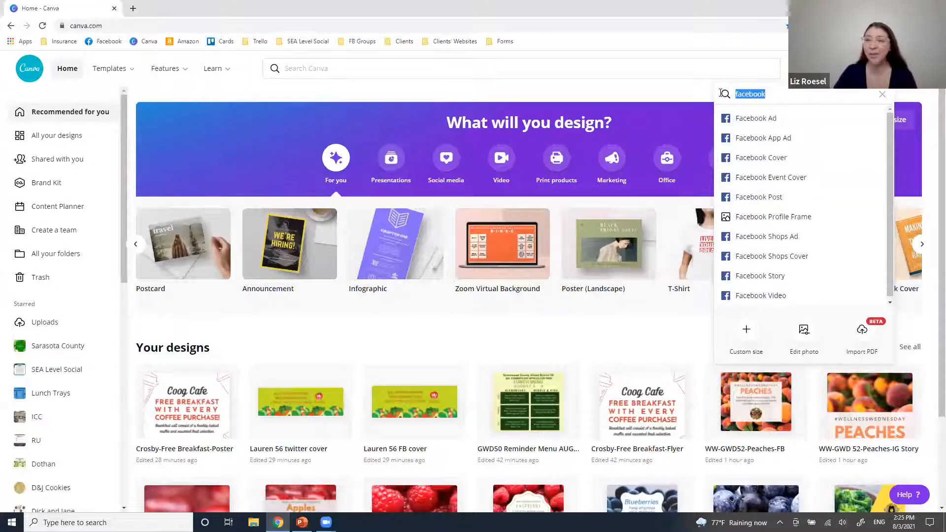
pyautogui.press('BackSpace')
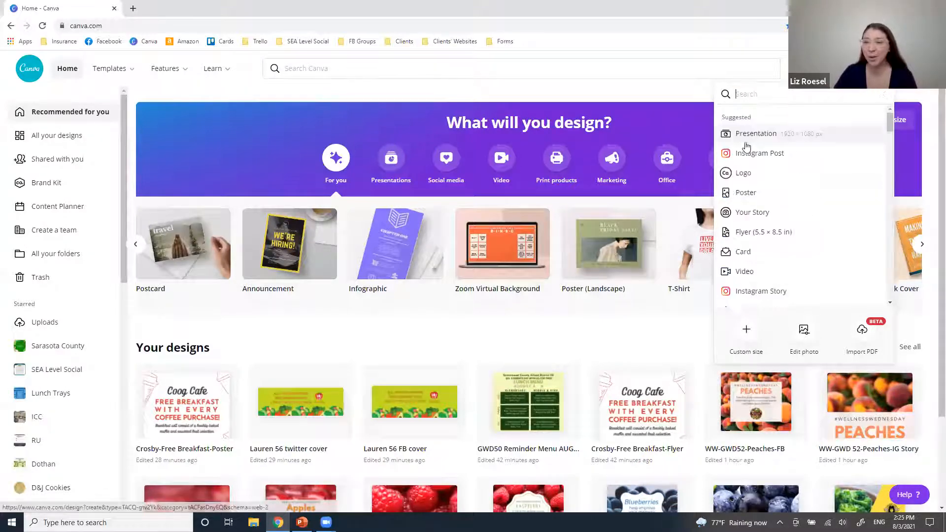
pyautogui.click(745, 333)
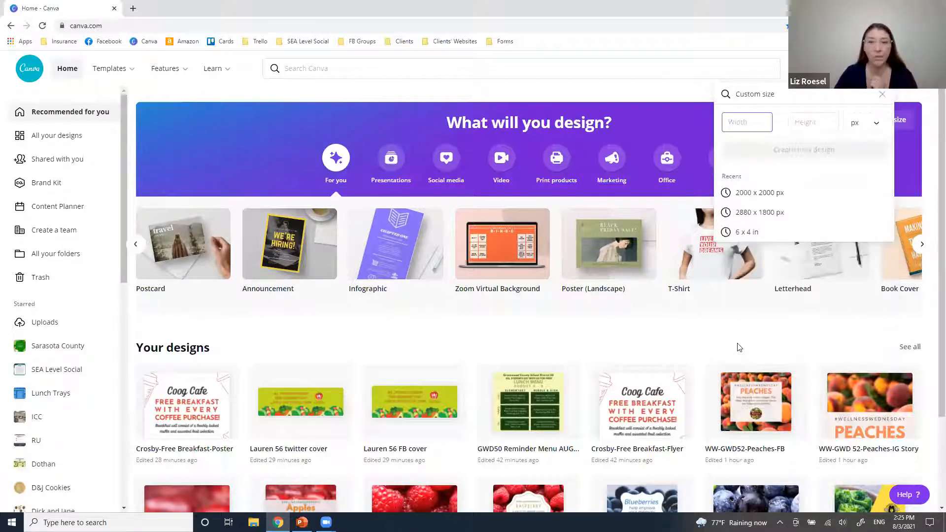
pyautogui.click(871, 128)
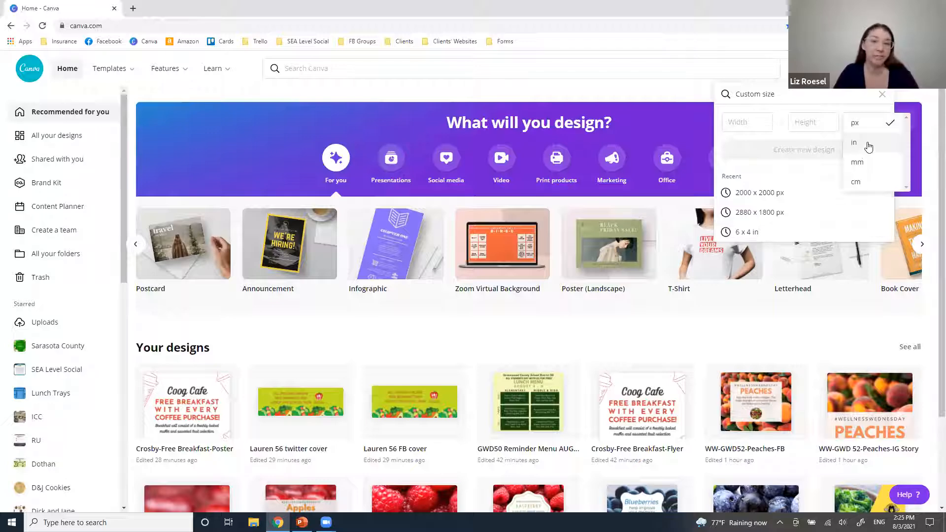
pyautogui.click(868, 147)
pyautogui.click(750, 122)
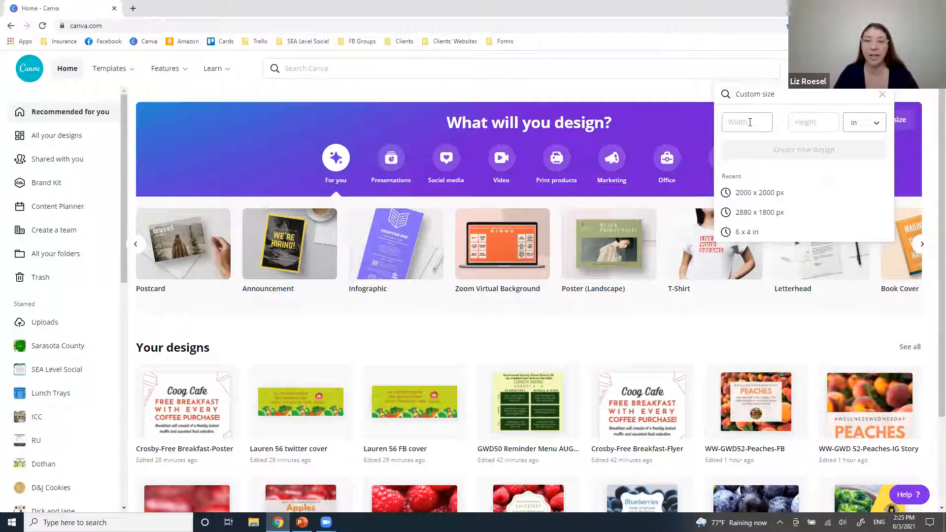
pyautogui.click(750, 122)
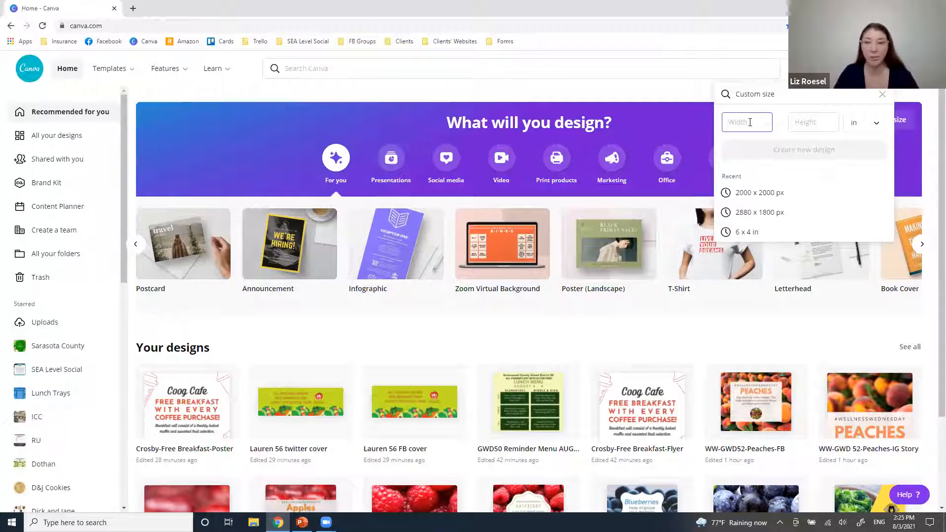
pyautogui.write('6')
pyautogui.press('Tab')
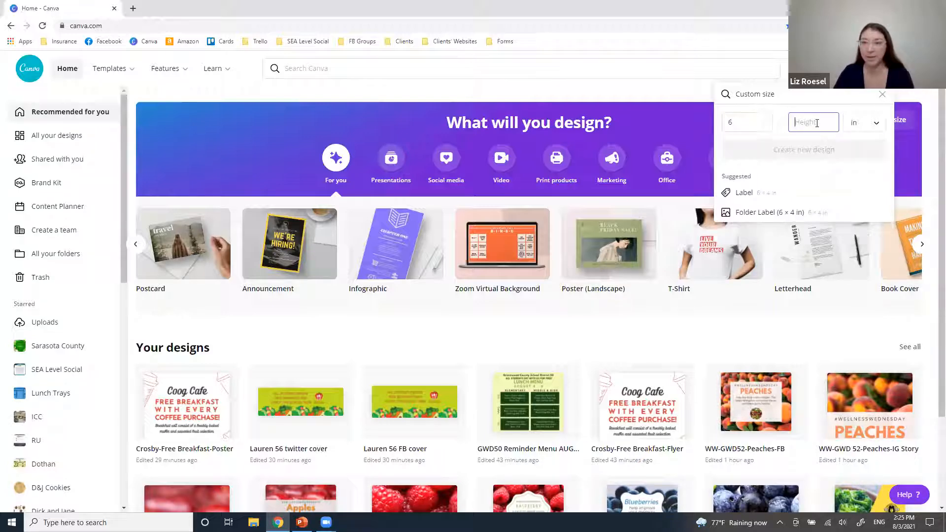
pyautogui.write('6')
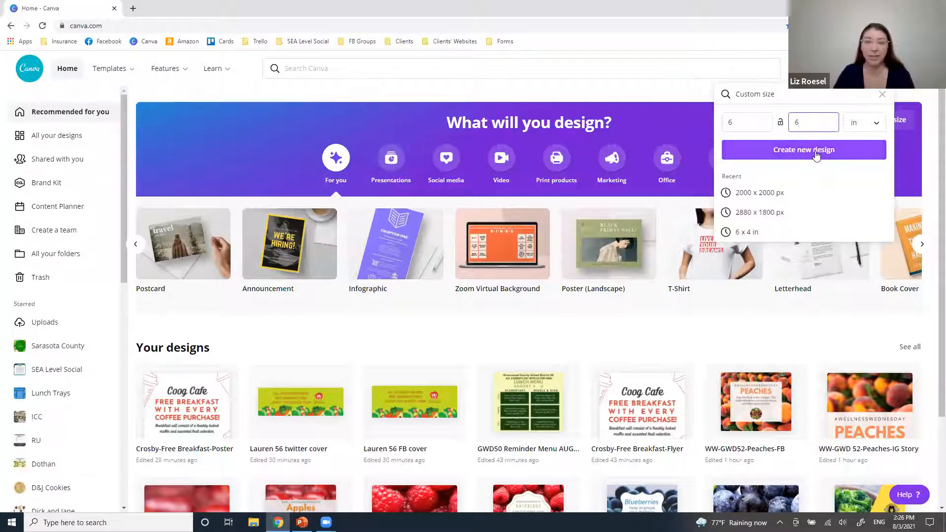
pyautogui.click(749, 122)
pyautogui.press('BackSpace')
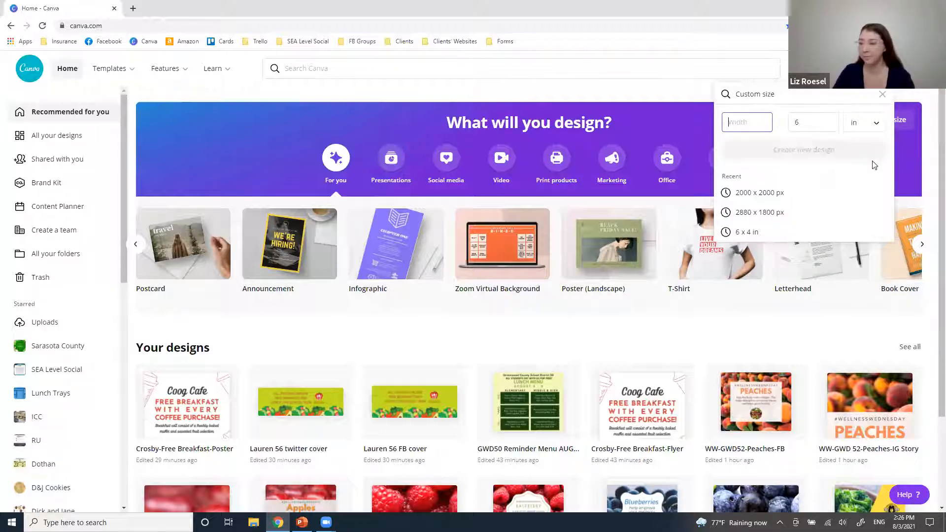
pyautogui.click(824, 118)
pyautogui.press('BackSpace')
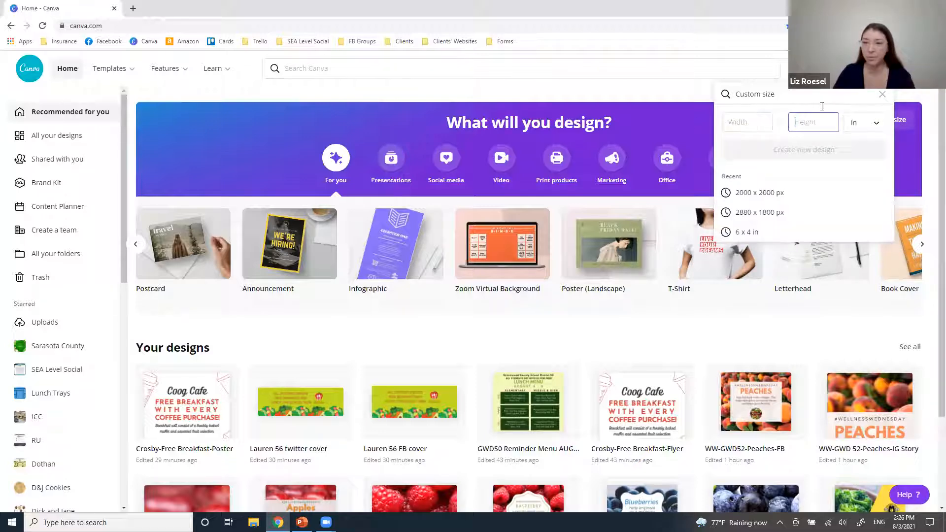
pyautogui.click(882, 94)
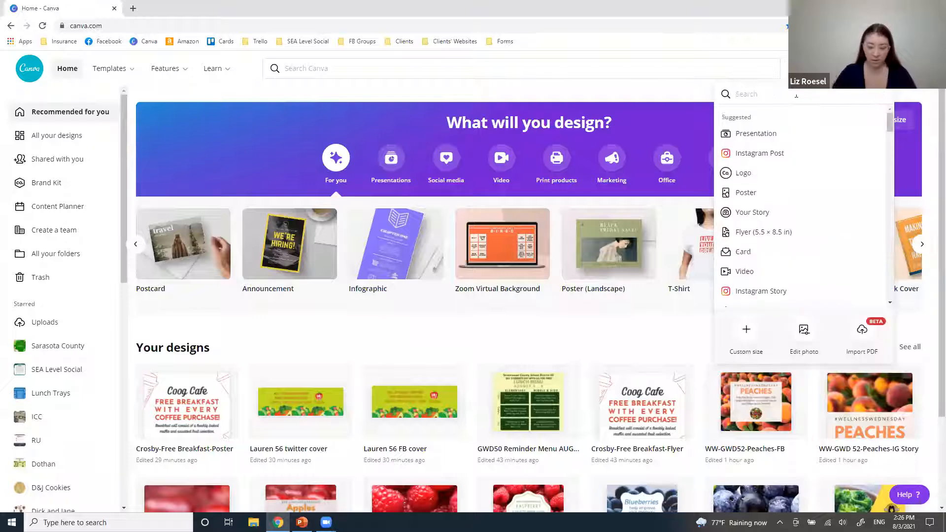
# Search 'flyer' in Create a design and start a blank Flyer design.
pyautogui.write('flyer')
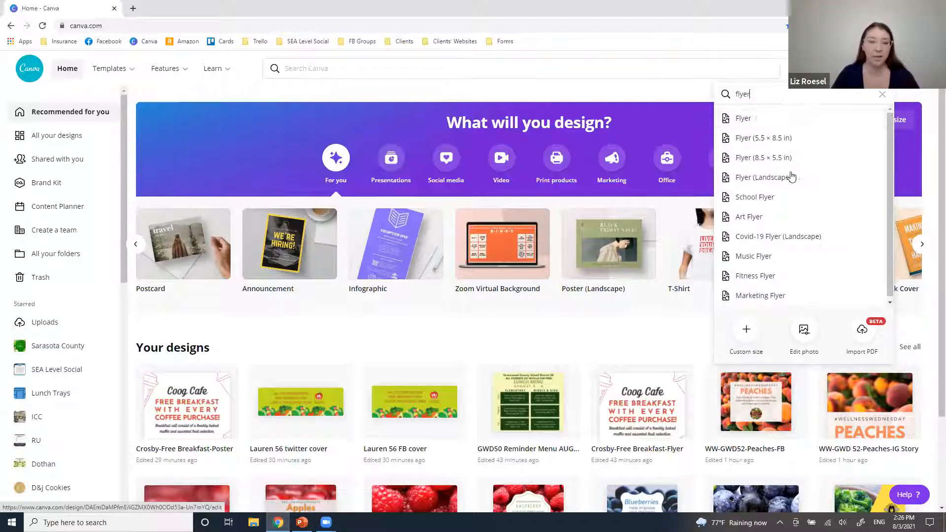
pyautogui.click(771, 122)
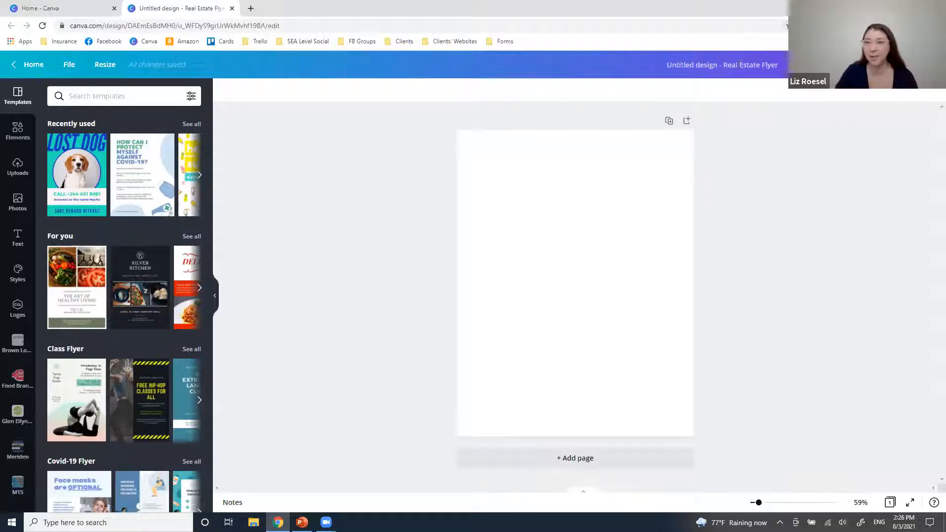
# Zoom the browser page in twice with Chrome's Zoom + setting.
pyautogui.click(939, 26)
pyautogui.click(905, 118)
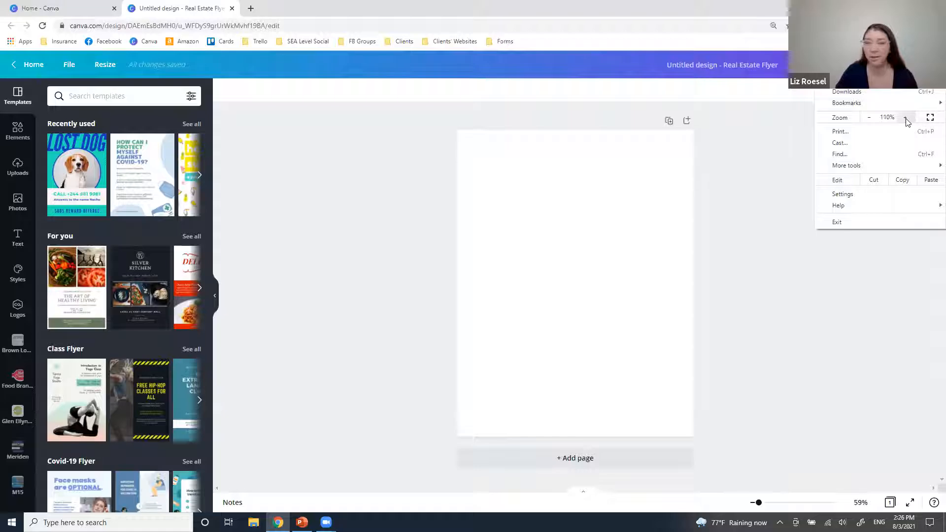
pyautogui.click(906, 117)
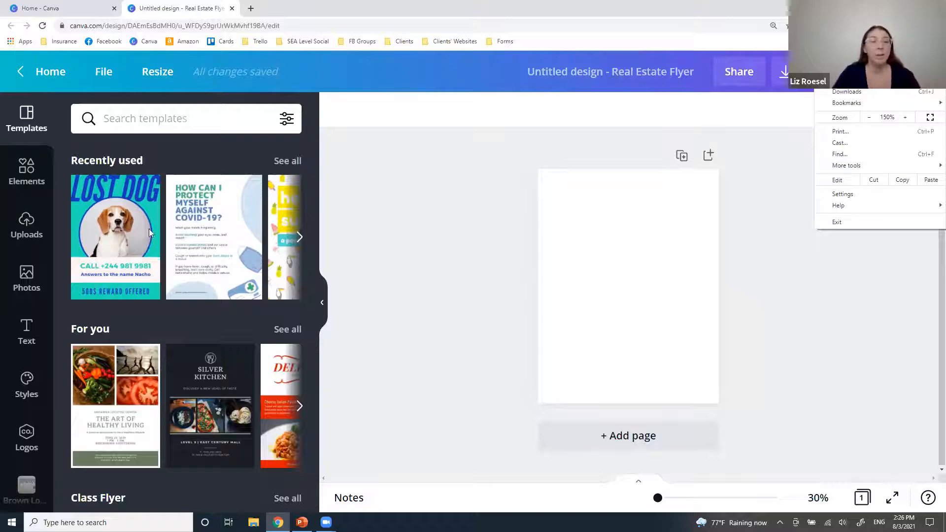
pyautogui.click(190, 296)
# Scroll the Templates panel down to the Event Flyer category.
pyautogui.scroll(-5, 190, 297)
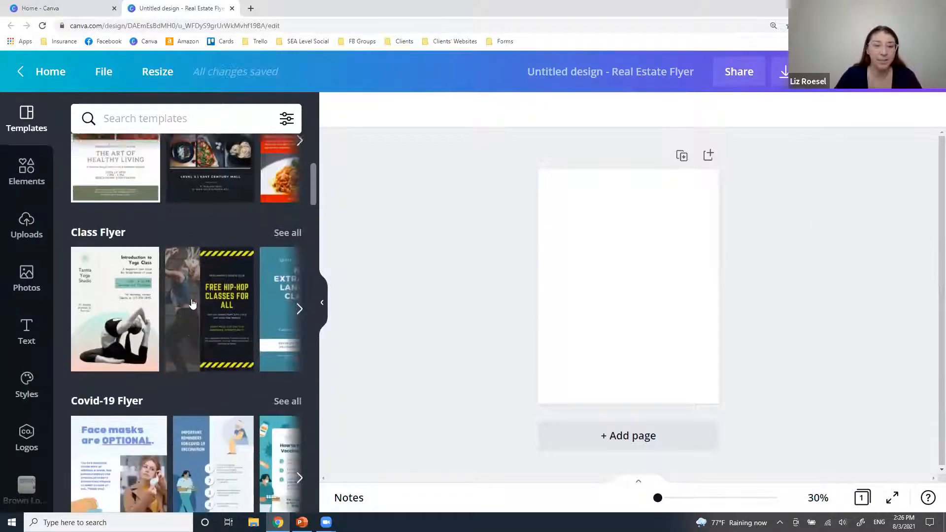
pyautogui.scroll(-5, 192, 303)
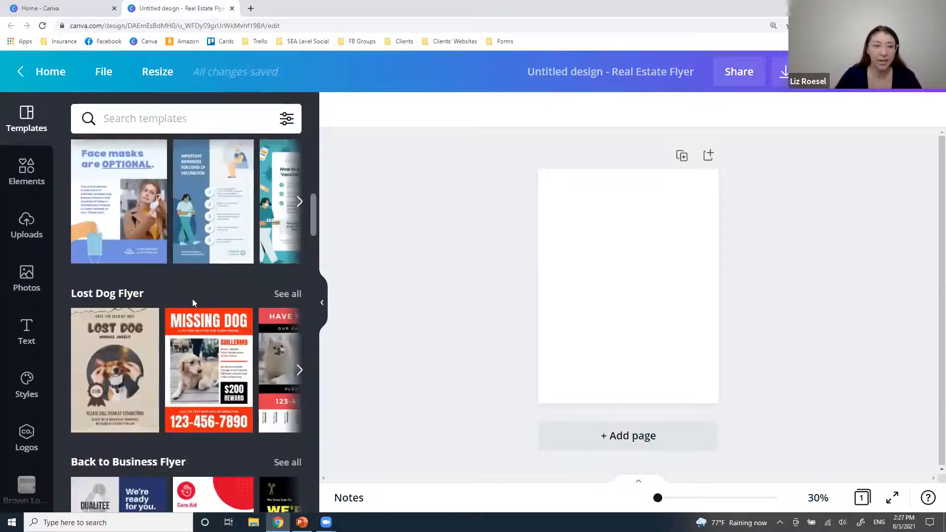
pyautogui.scroll(-5, 192, 299)
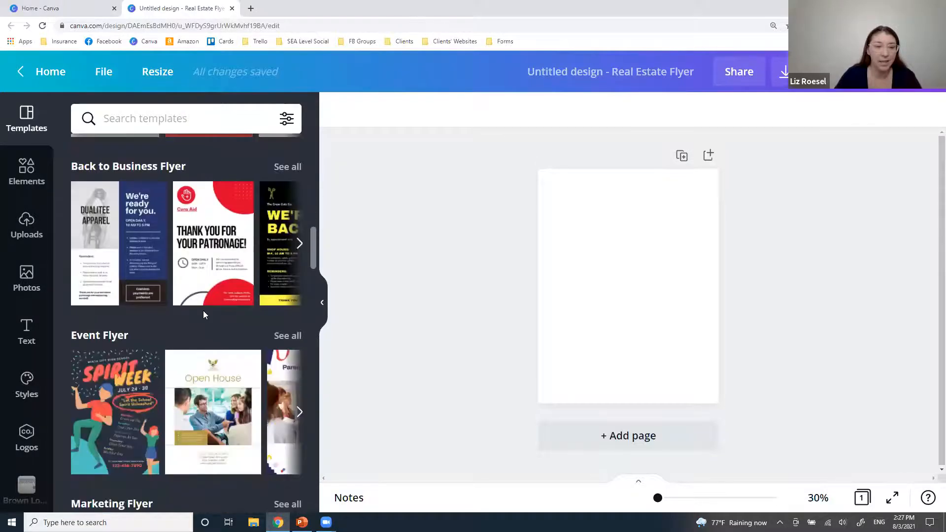
pyautogui.scroll(-4, 203, 312)
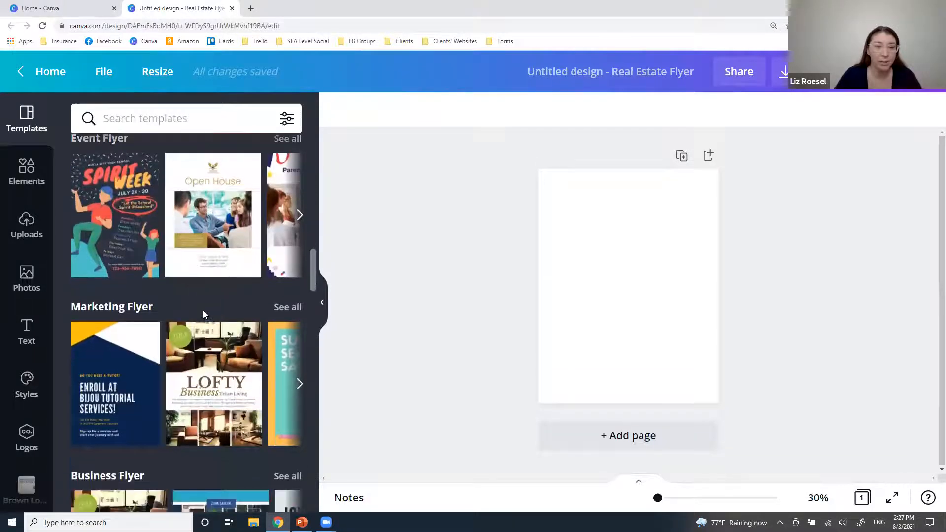
pyautogui.scroll(-2, 203, 310)
pyautogui.scroll(4, 203, 311)
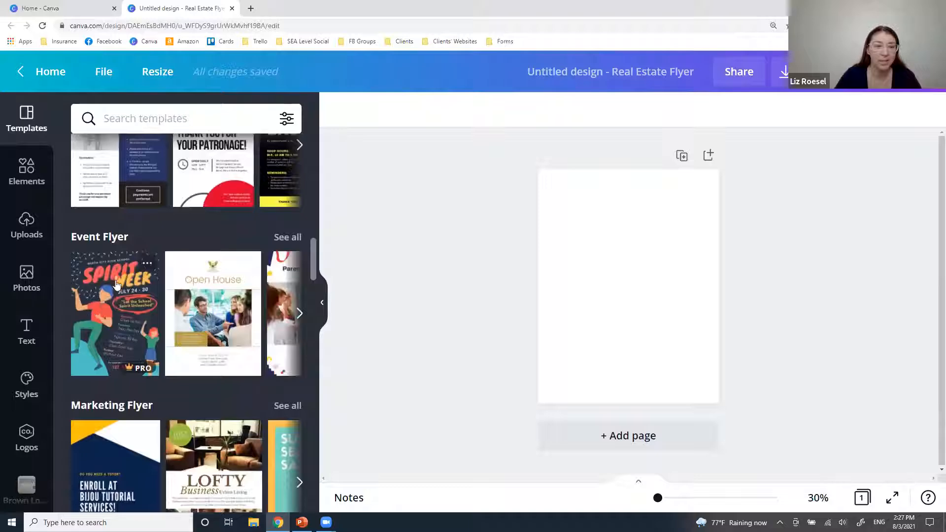
# Apply the Spirit Week template and change the school name to MALONEY SCHOOL DISTRICT.
pyautogui.click(115, 328)
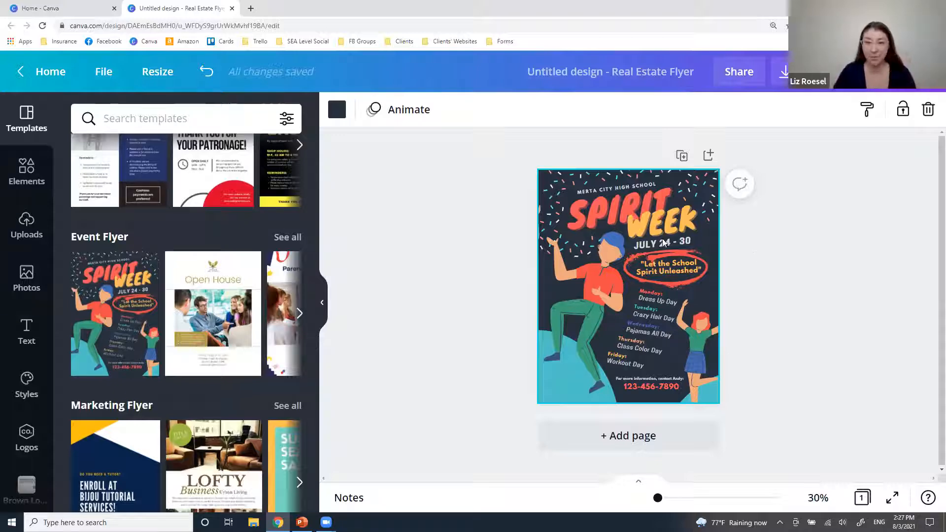
pyautogui.click(621, 188)
pyautogui.write('M')
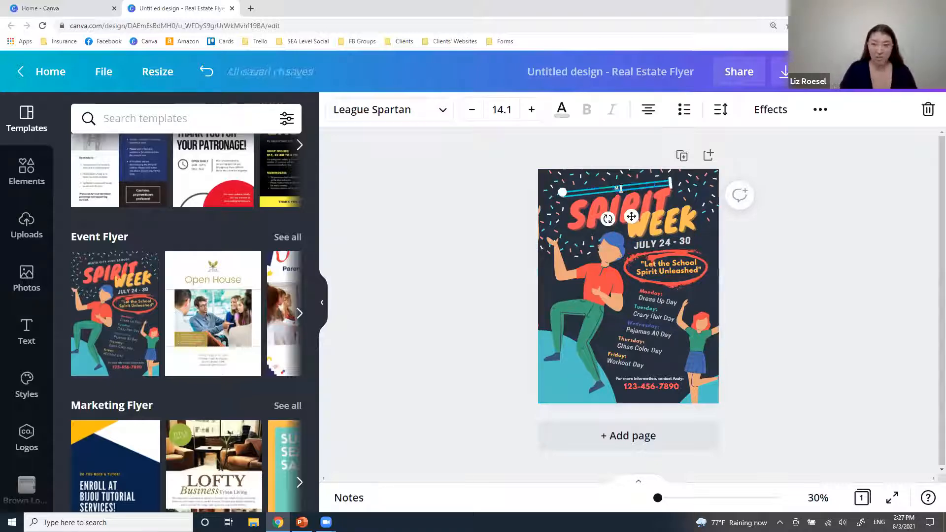
pyautogui.write('ALONEY SC')
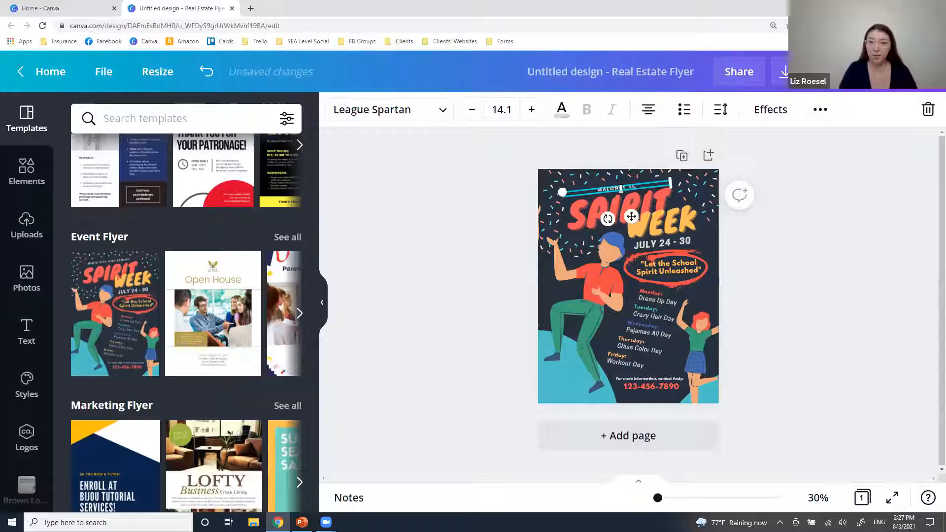
pyautogui.write('HOOL DISTRICT')
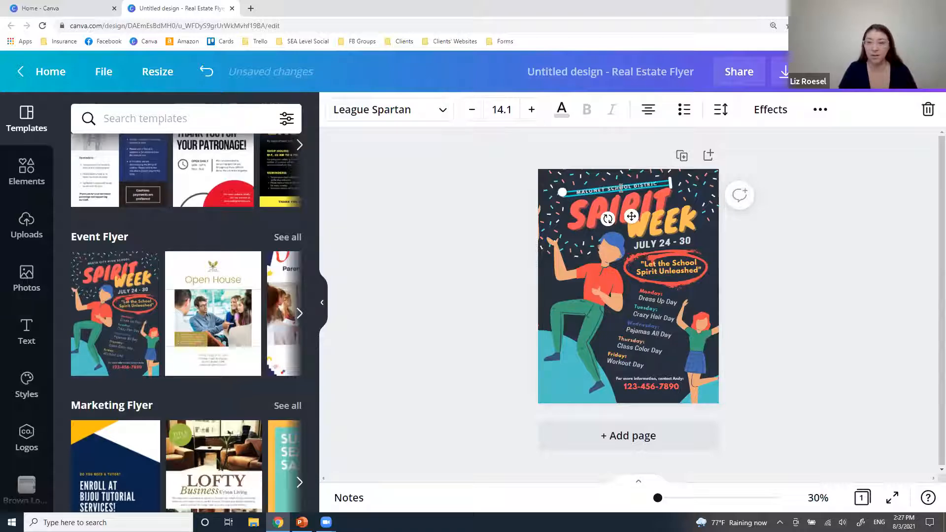
# Replace the SPIRIT headline with HOMECOMING and resize its box so it fits one line.
pyautogui.click(596, 209)
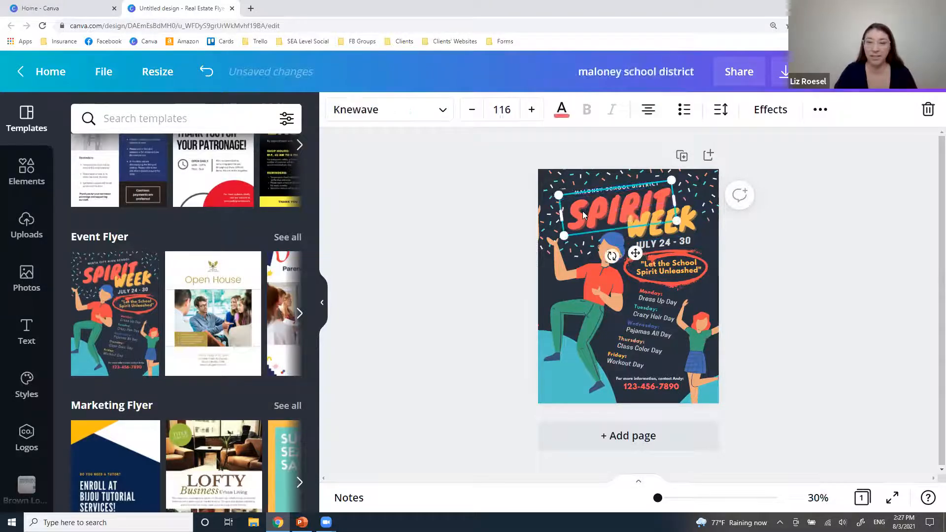
pyautogui.doubleClick(585, 211)
pyautogui.write('HOMECOMIN')
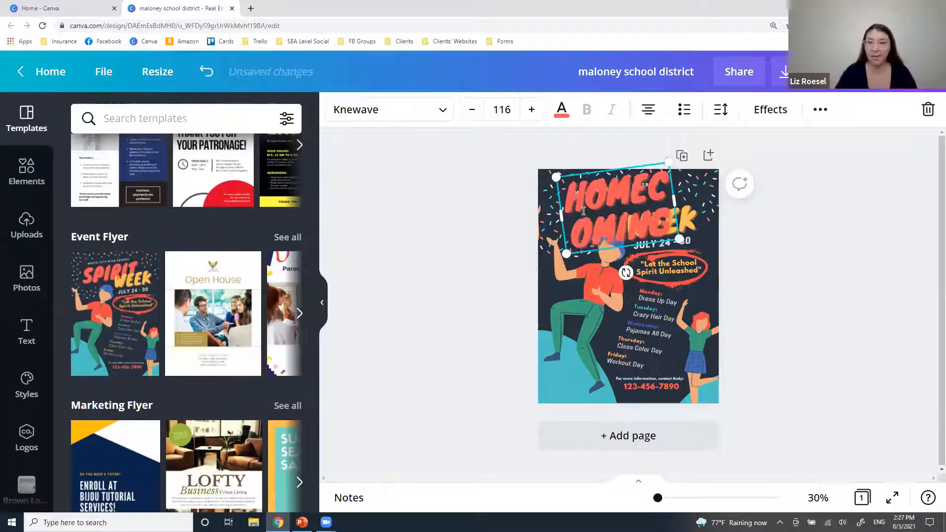
pyautogui.write('G')
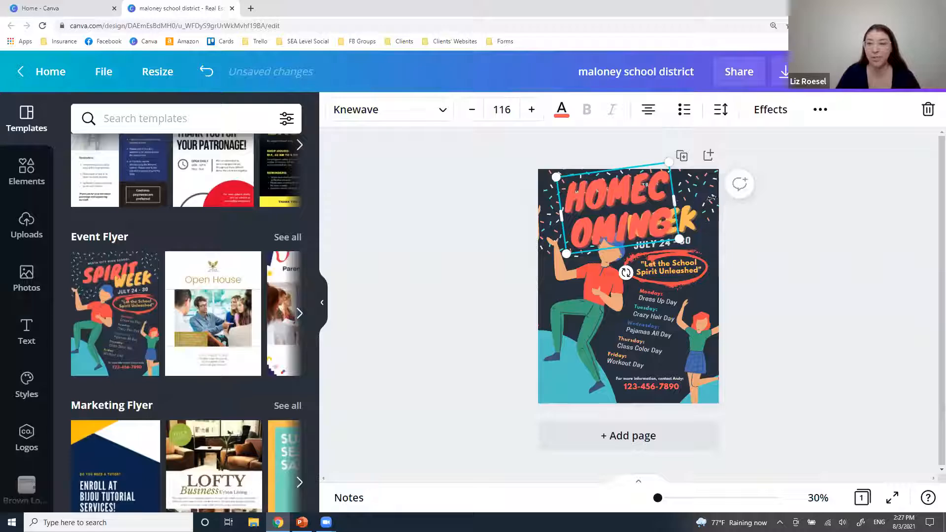
pyautogui.moveTo(711, 198)
pyautogui.mouseDown()
pyautogui.moveTo(783, 180)
pyautogui.moveTo(784, 194)
pyautogui.moveTo(700, 207)
pyautogui.moveTo(720, 207)
pyautogui.moveTo(706, 203)
pyautogui.mouseUp()
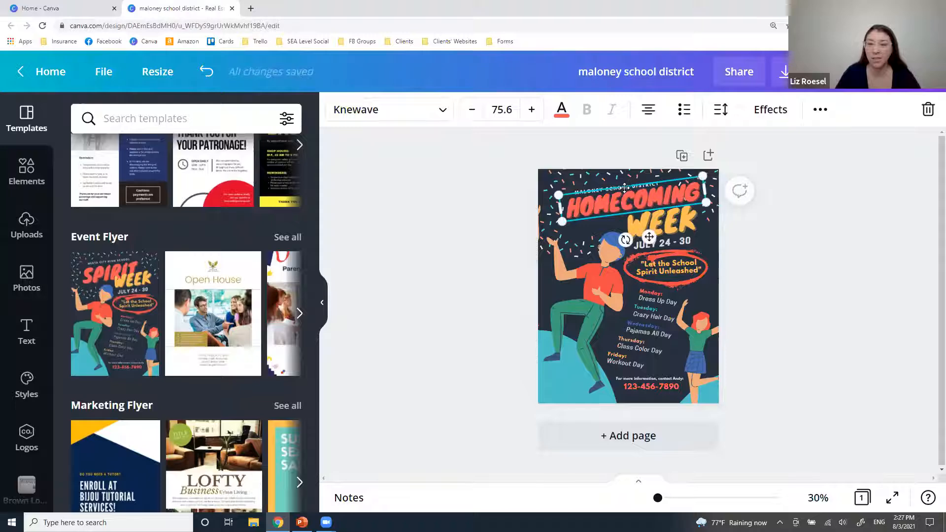
pyautogui.moveTo(625, 188); pyautogui.dragTo(618, 192)
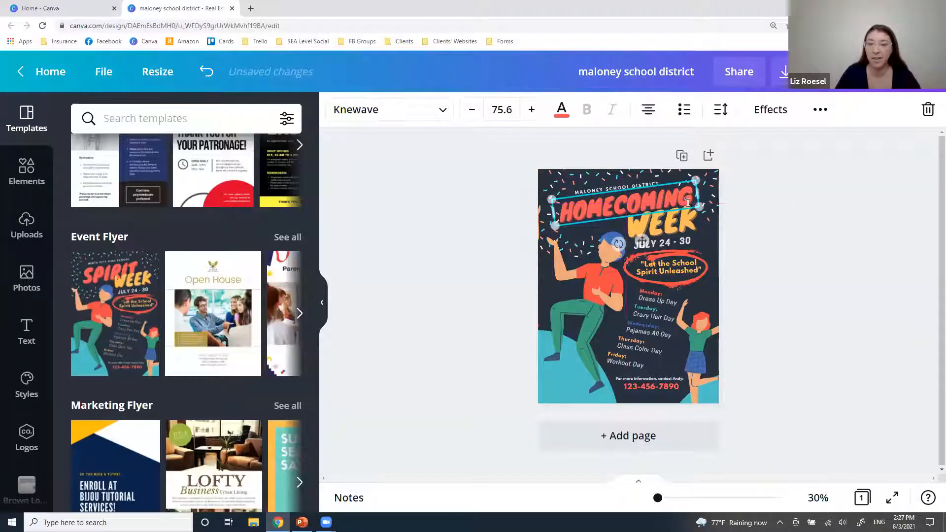
pyautogui.moveTo(700, 206)
pyautogui.mouseDown()
pyautogui.moveTo(774, 224)
pyautogui.moveTo(696, 215)
pyautogui.mouseUp()
pyautogui.click(705, 241)
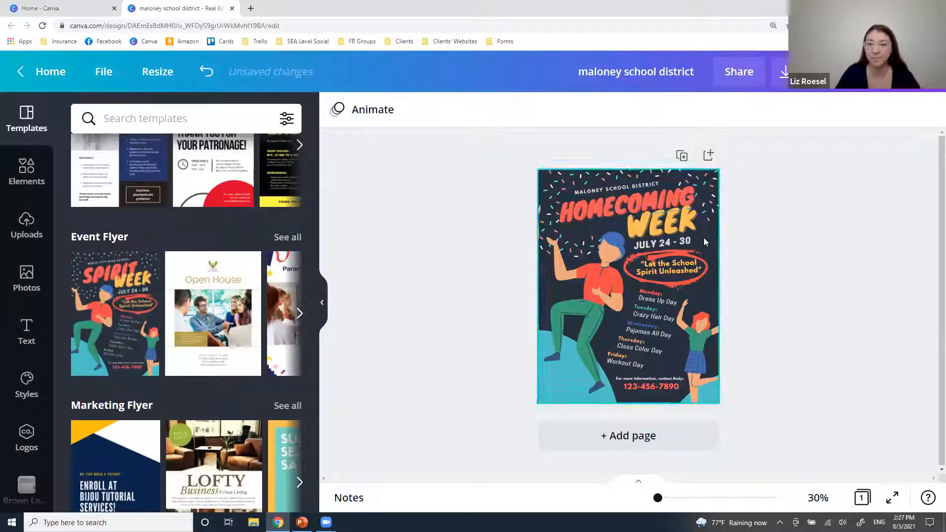
# Change the date line from JULY 24 - 30 to AUGUST 20-27.
pyautogui.click(667, 245)
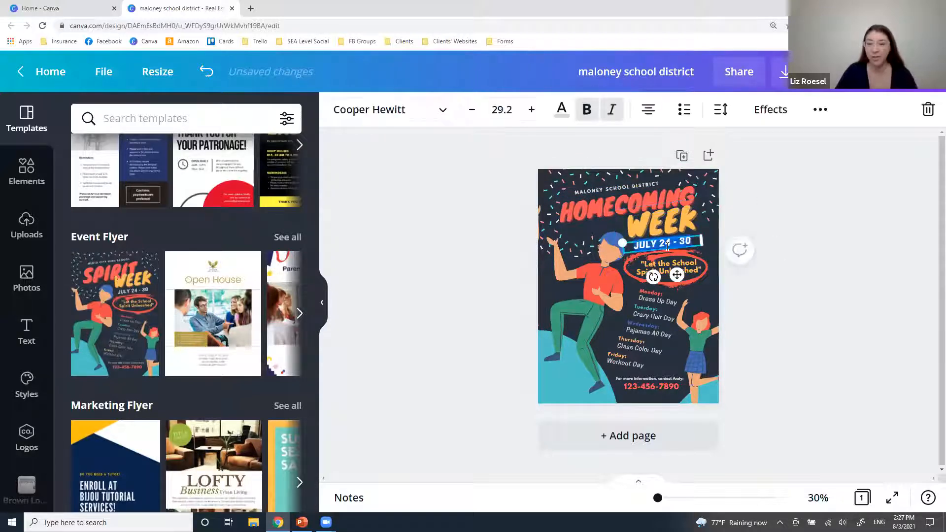
pyautogui.doubleClick(667, 245)
pyautogui.write('AUGUST')
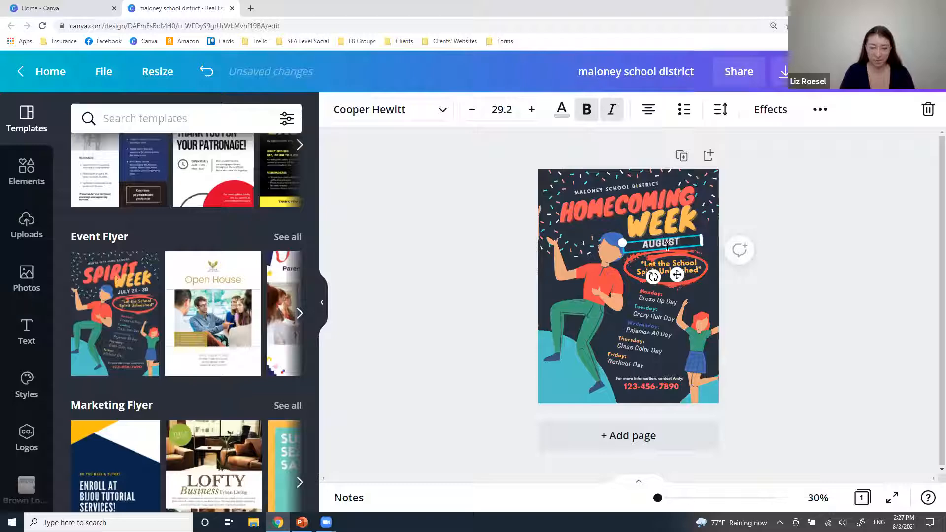
pyautogui.write(' 27-')
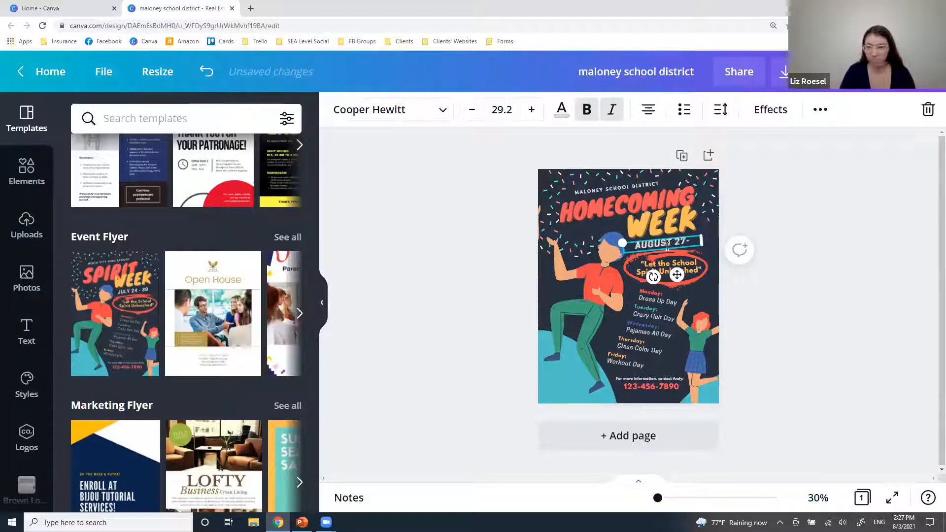
pyautogui.press('BackSpace')
pyautogui.press('BackSpace')
pyautogui.press('BackSpace')
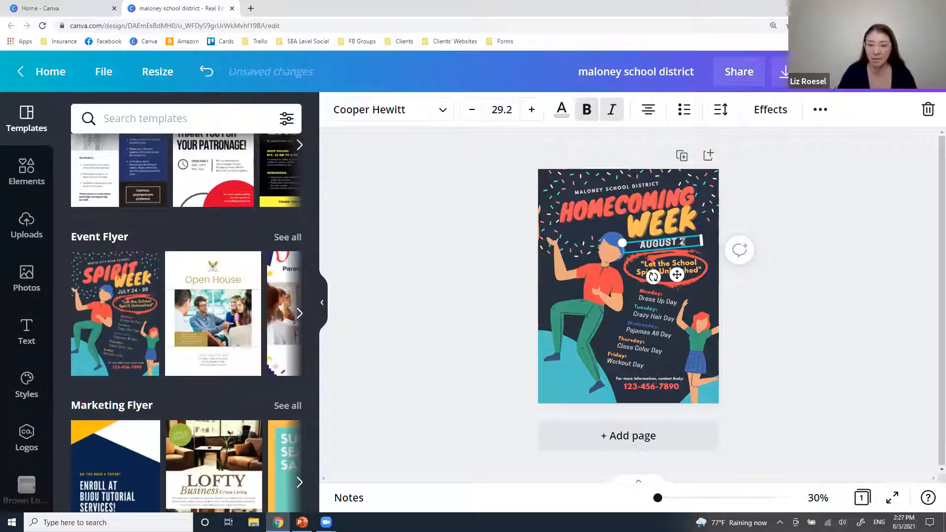
pyautogui.write('2027')
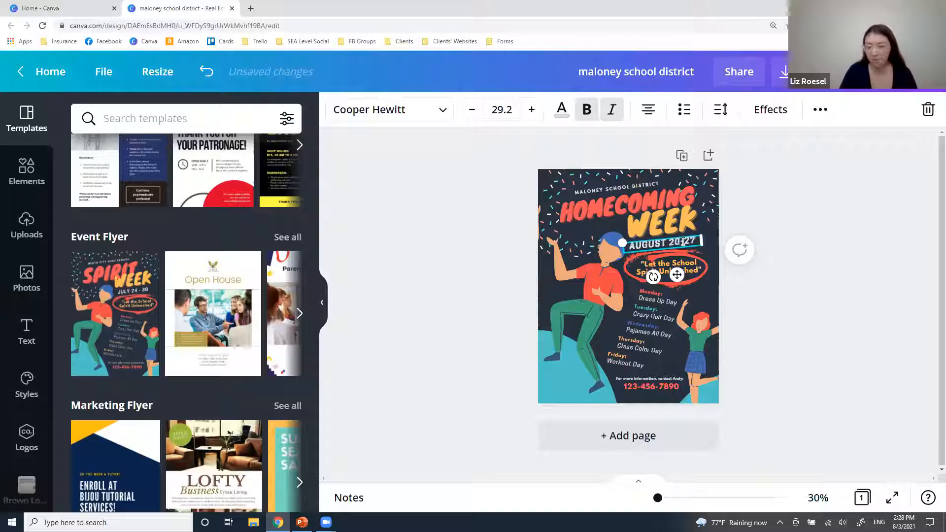
pyautogui.click(818, 300)
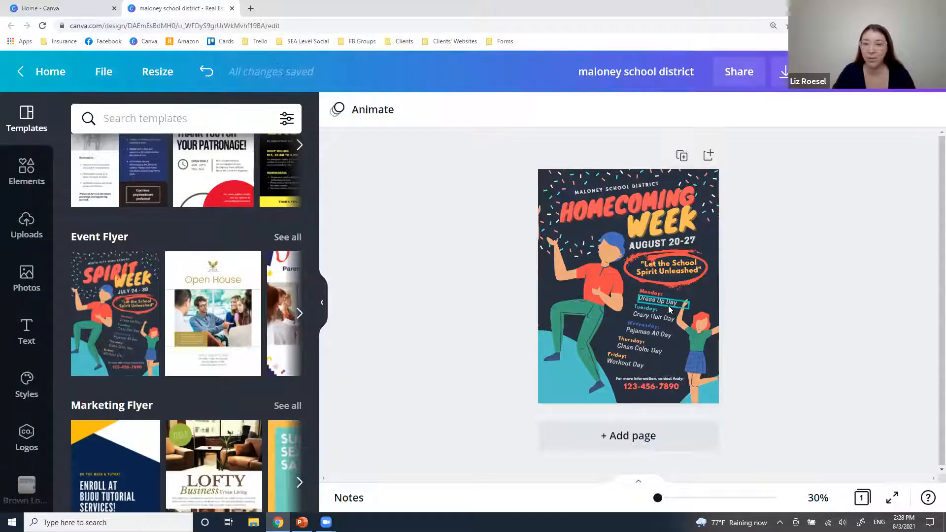
# Replace Thursday's Class Color Day with Patriotic Day.
pyautogui.click(635, 350)
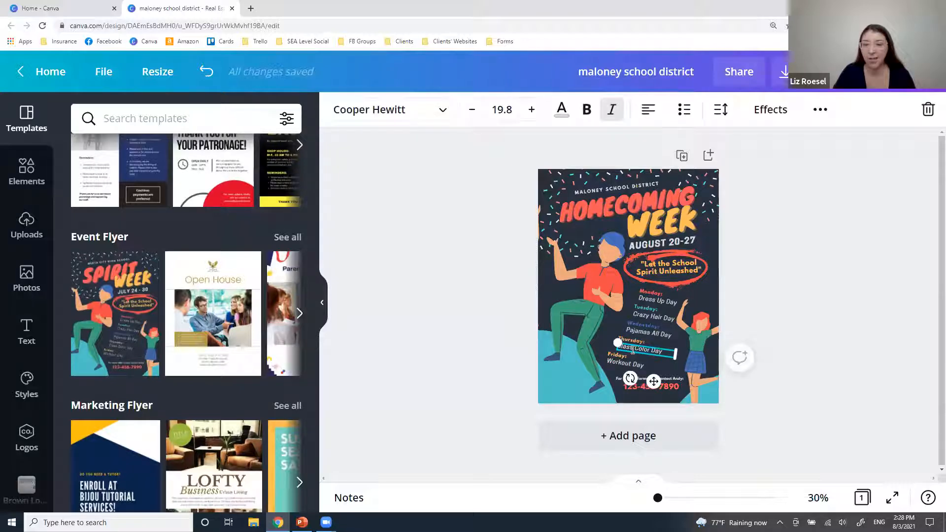
pyautogui.doubleClick(635, 347)
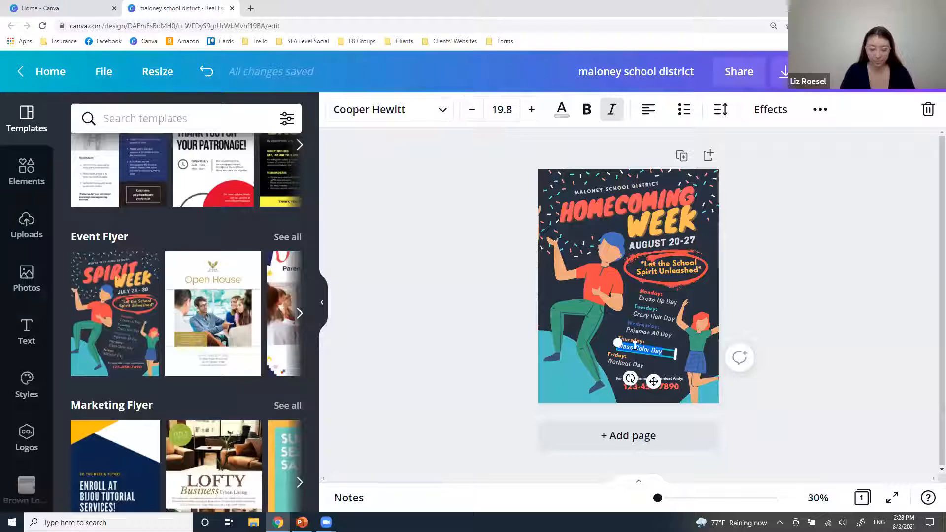
pyautogui.write('Lat')
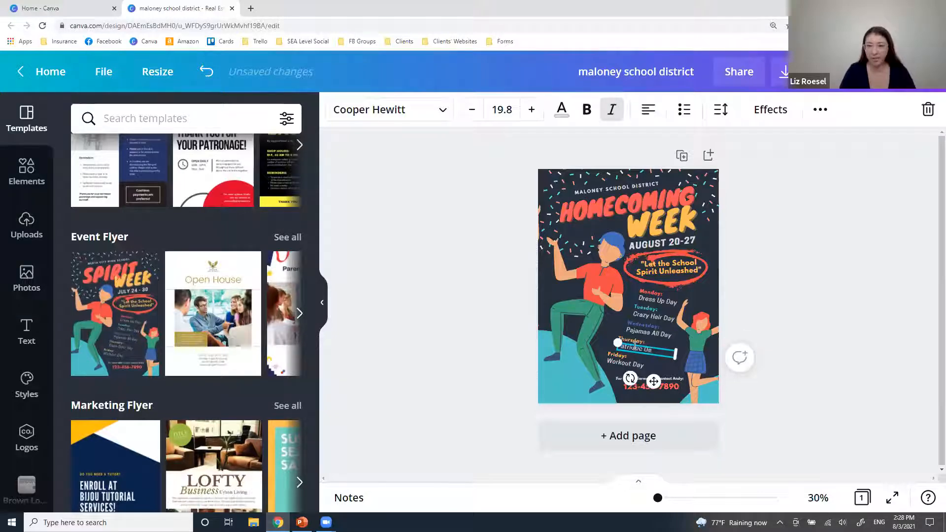
pyautogui.write('y')
pyautogui.click(846, 348)
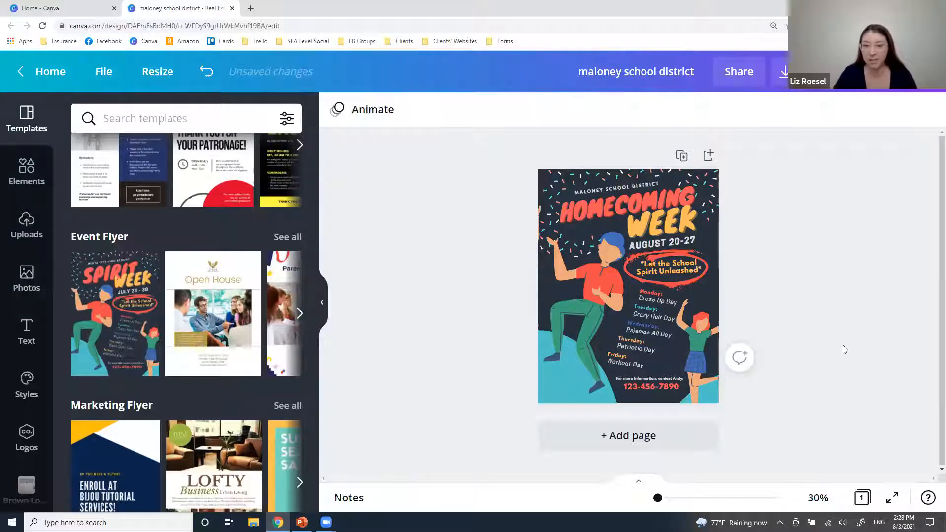
# Delete the phone number and move the 'For more information' line to the flyer's bottom edge.
pyautogui.click(647, 388)
pyautogui.doubleClick(646, 389)
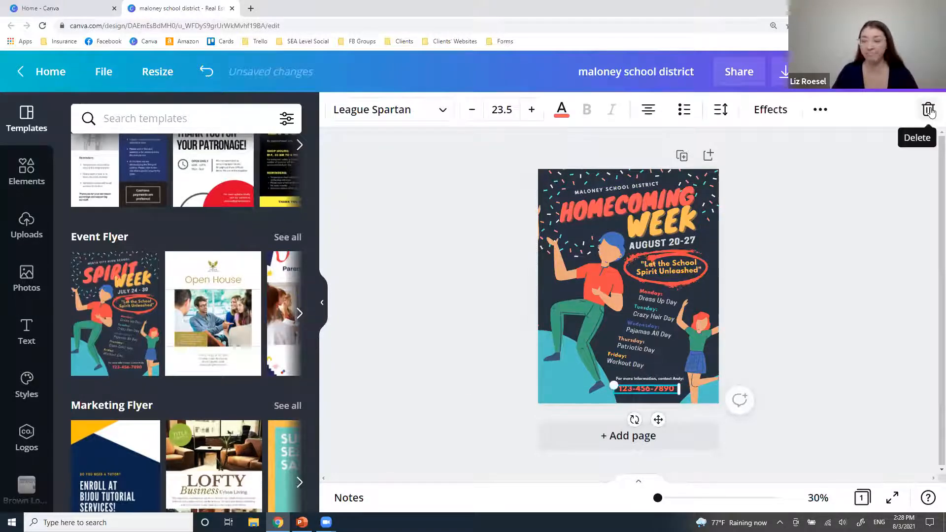
pyautogui.click(928, 110)
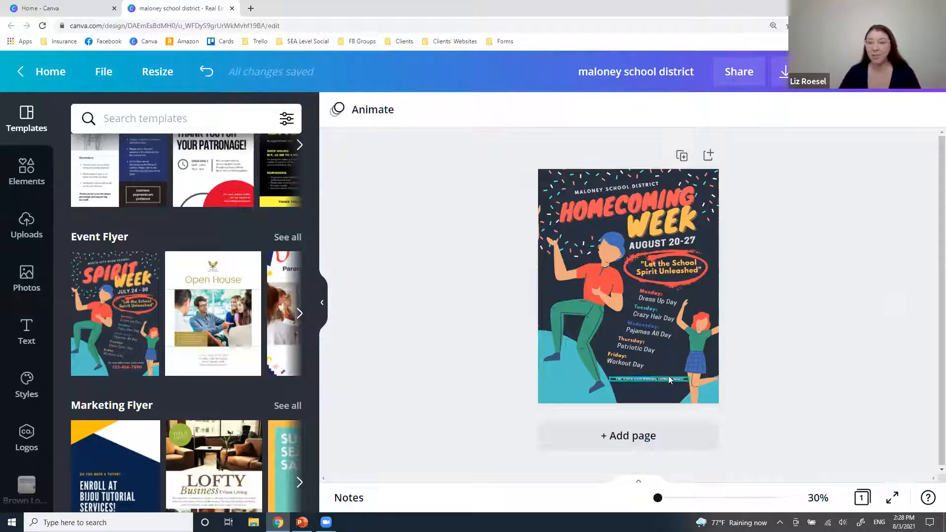
pyautogui.moveTo(662, 379); pyautogui.dragTo(662, 393)
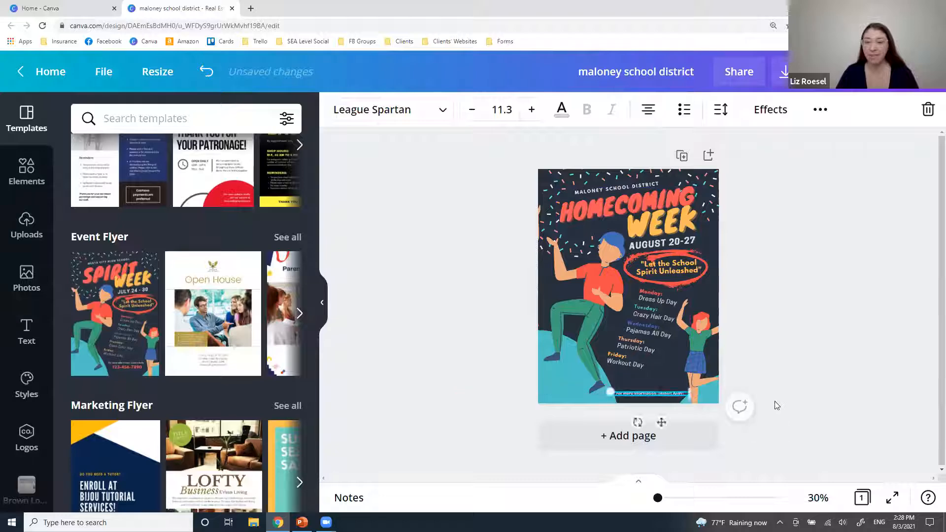
pyautogui.click(776, 401)
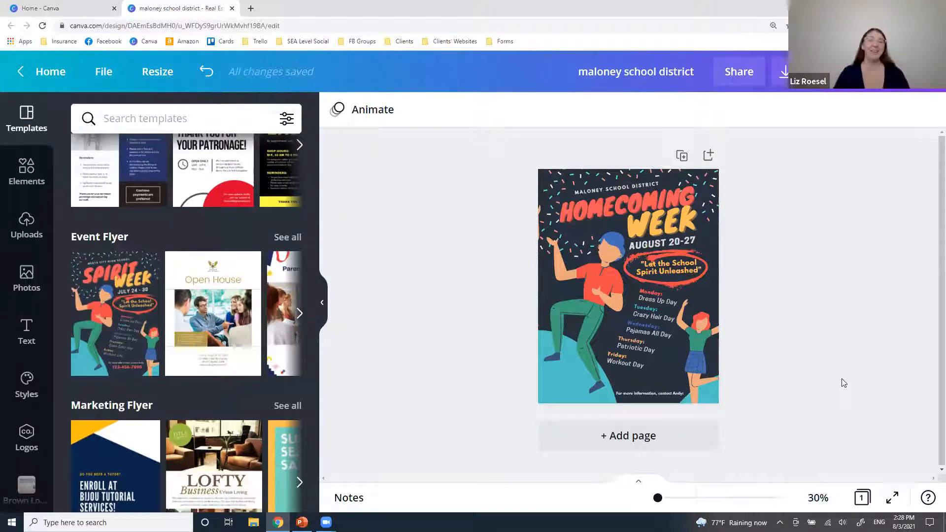
pyautogui.click(586, 204)
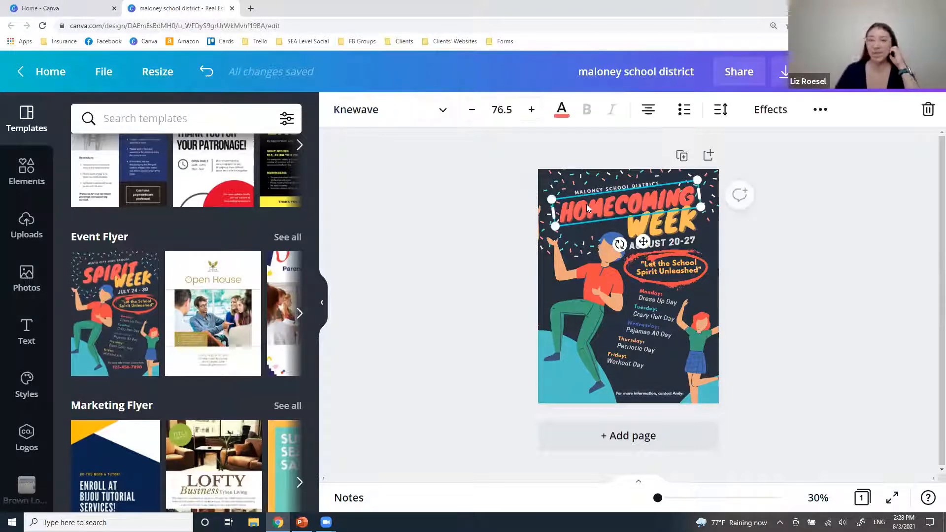
pyautogui.click(816, 247)
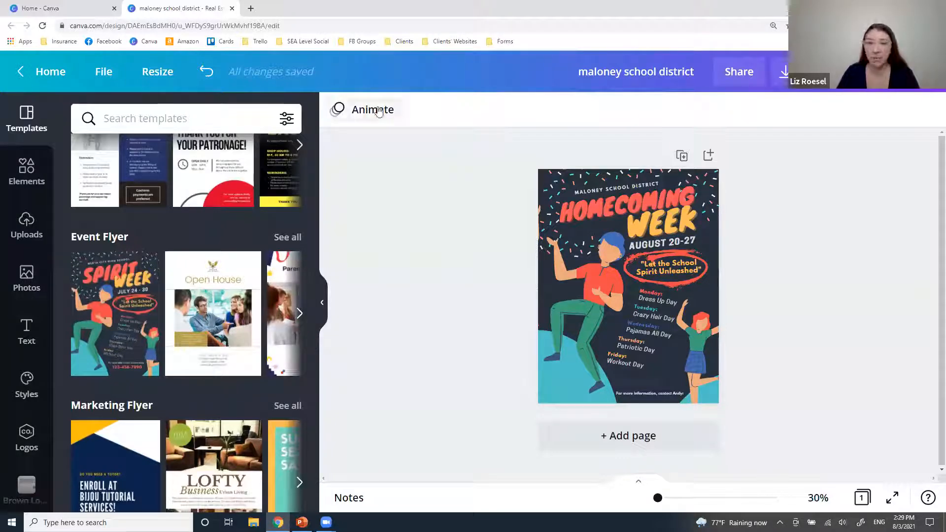
pyautogui.click(595, 204)
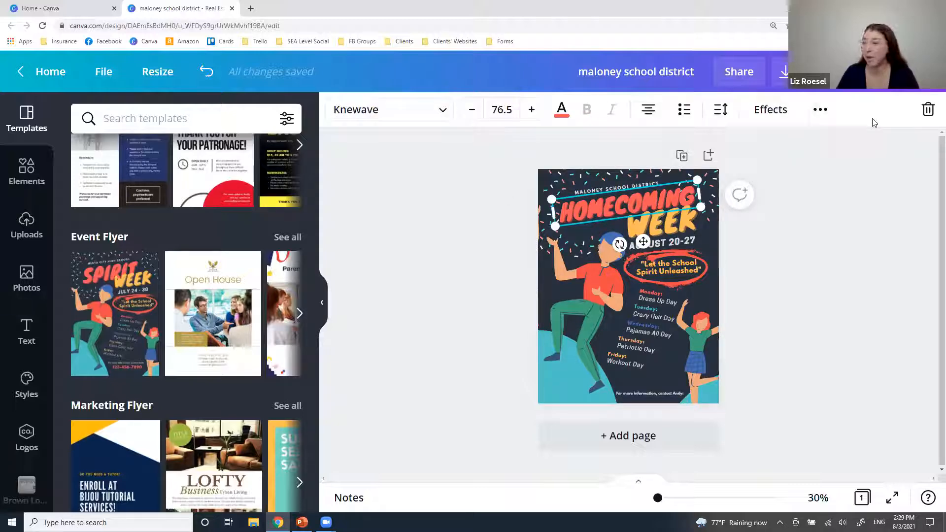
pyautogui.click(793, 262)
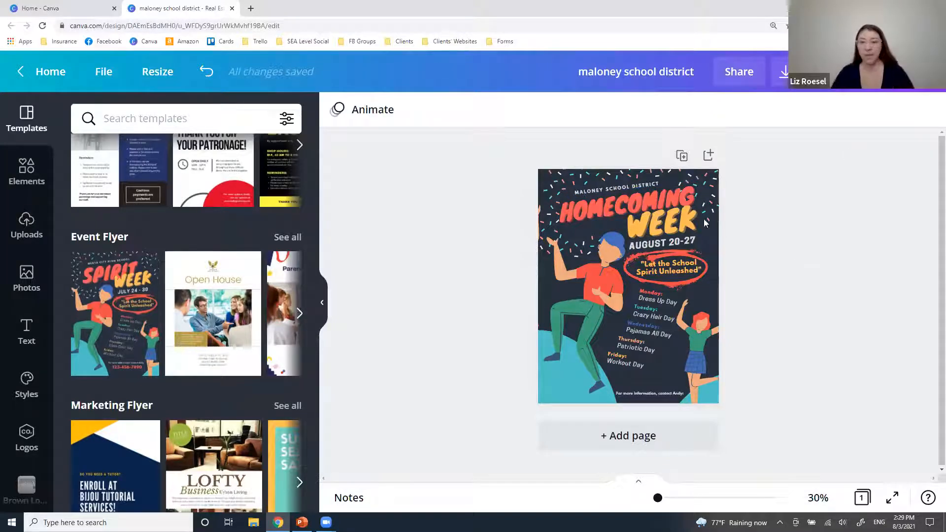
# Nudge the large dancing figure slightly, then make its hair teal and its pants coral.
pyautogui.click(594, 275)
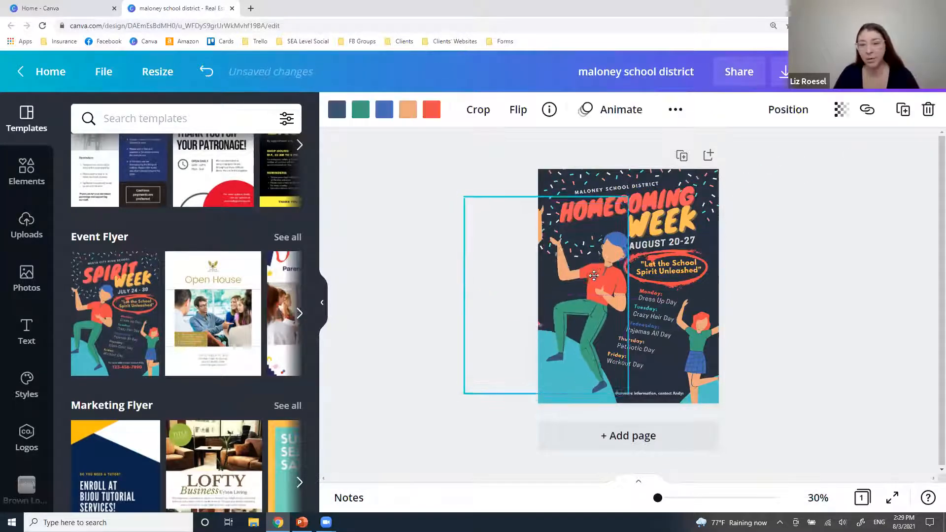
pyautogui.moveTo(594, 276); pyautogui.dragTo(591, 281)
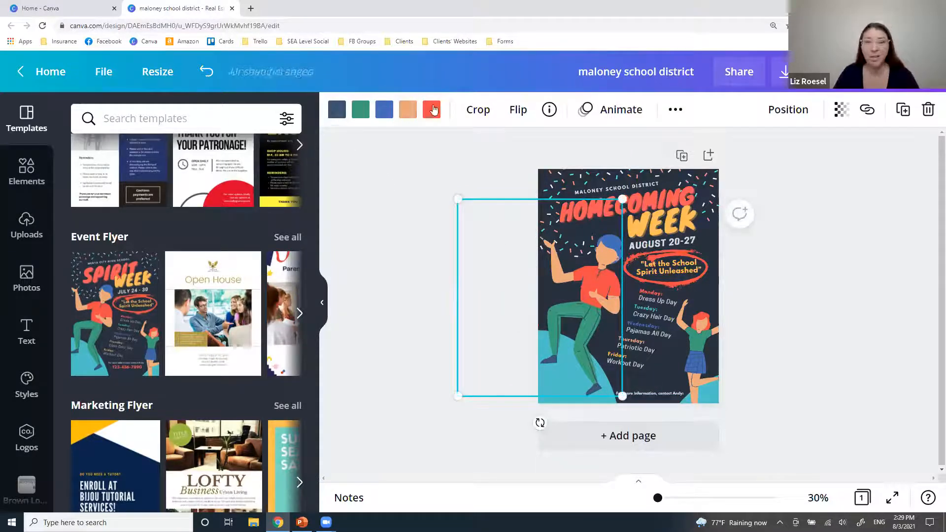
pyautogui.click(382, 110)
pyautogui.click(126, 187)
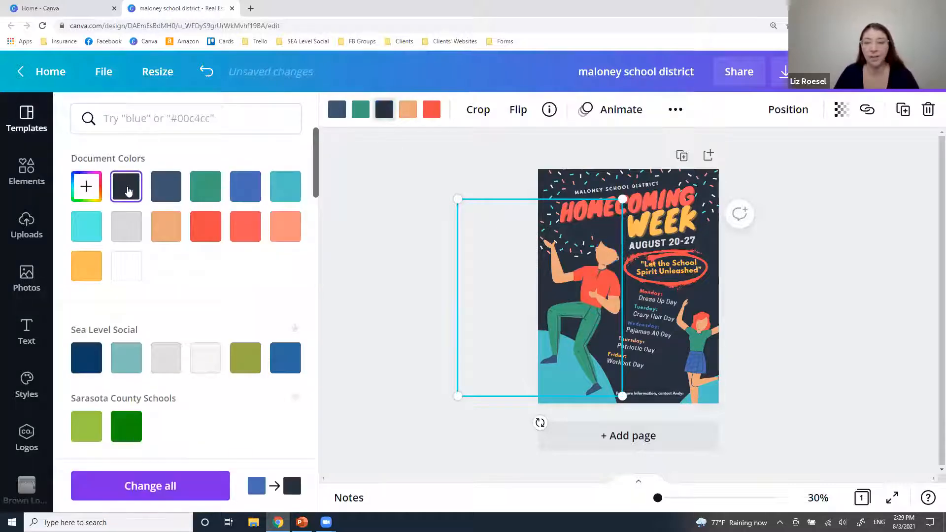
pyautogui.click(128, 228)
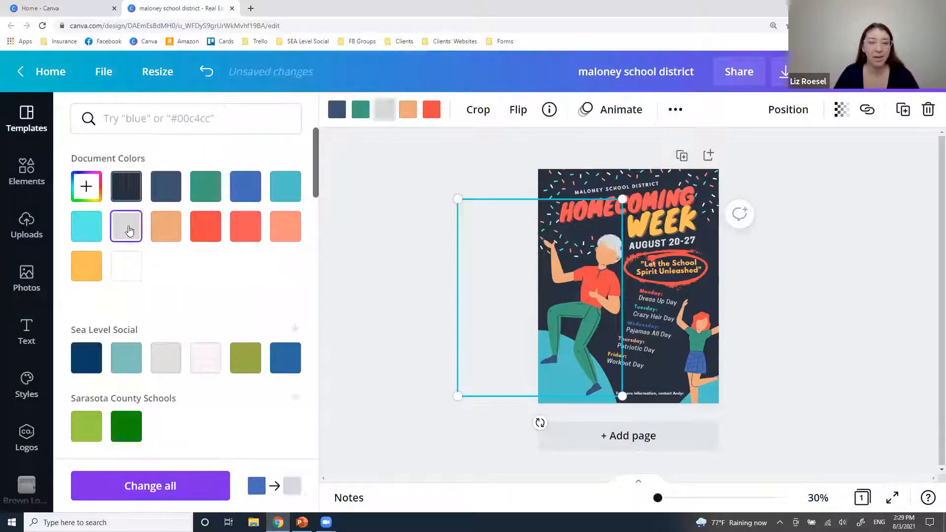
pyautogui.click(286, 187)
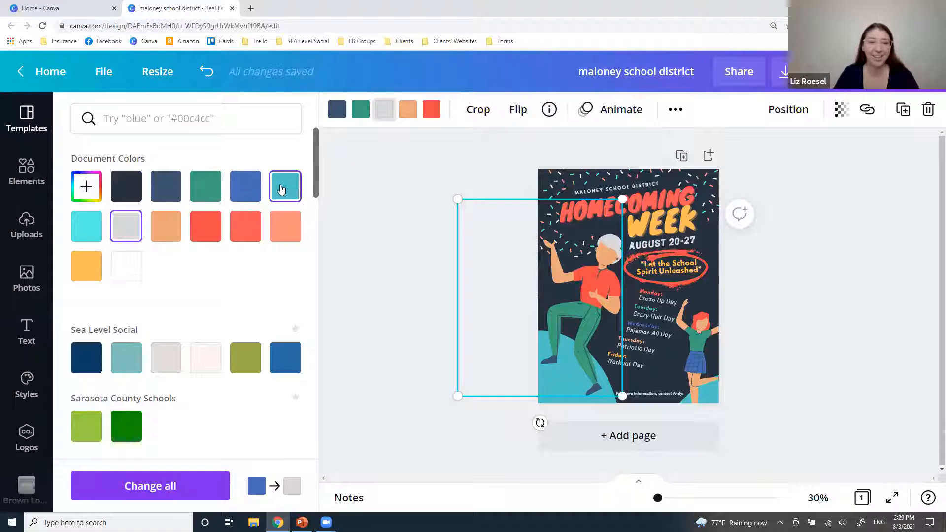
pyautogui.click(360, 111)
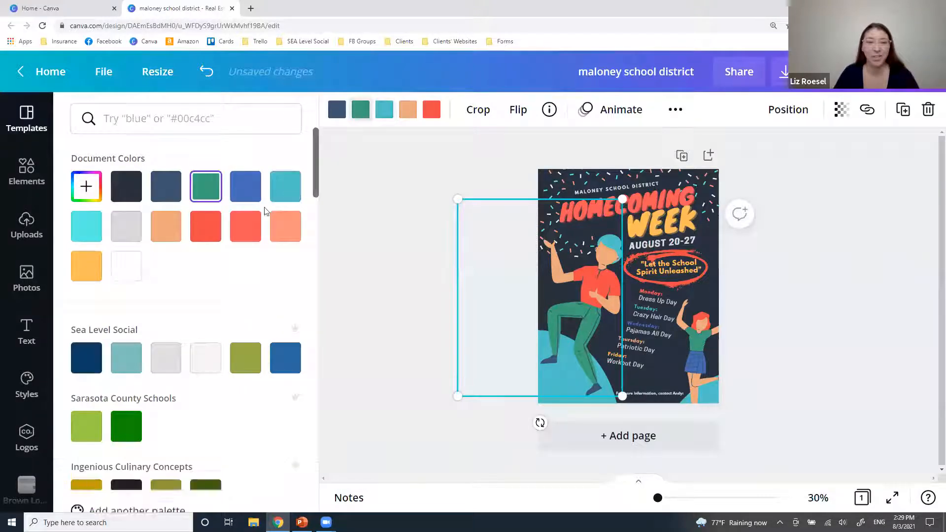
pyautogui.click(246, 226)
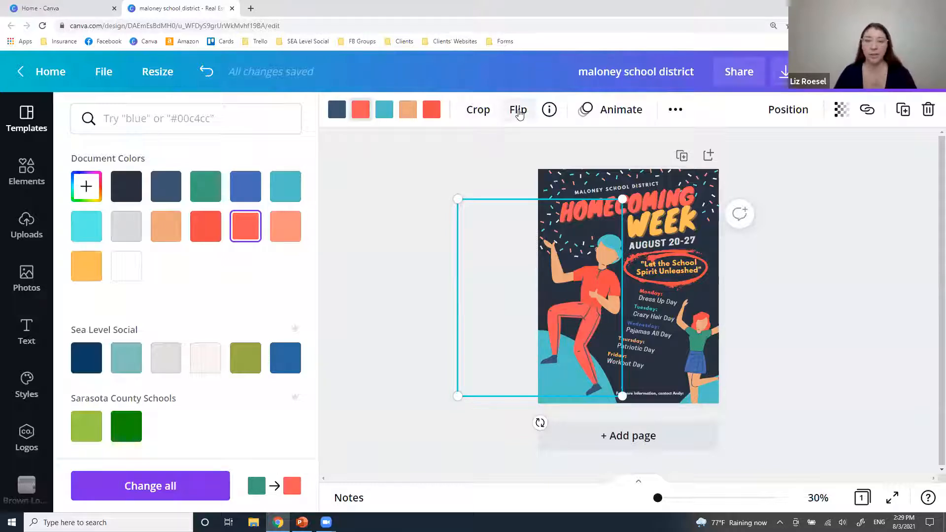
pyautogui.click(408, 219)
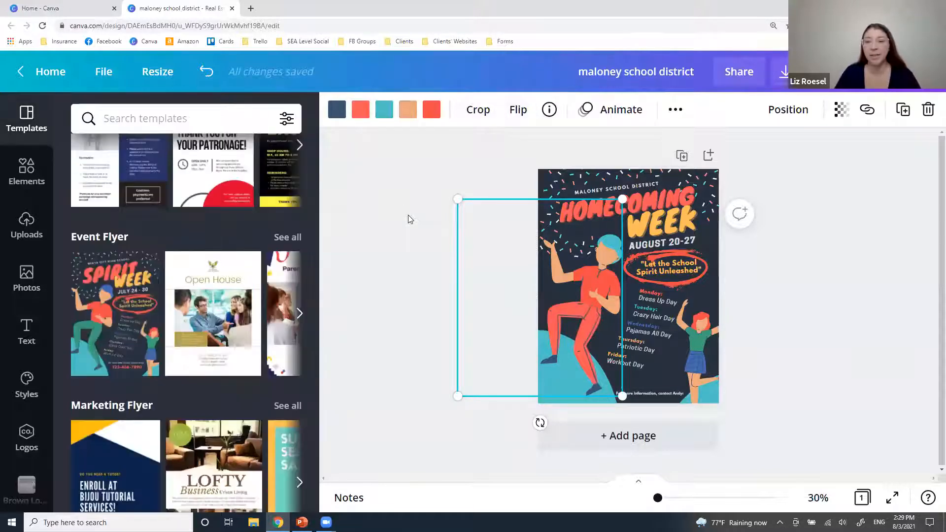
pyautogui.click(824, 295)
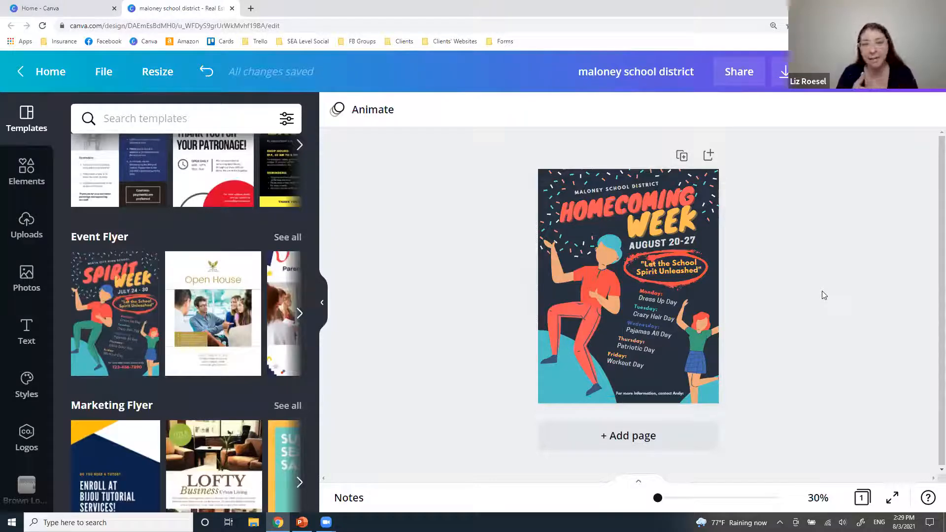
# Shift the red circle around the slogan slightly to the right.
pyautogui.click(668, 255)
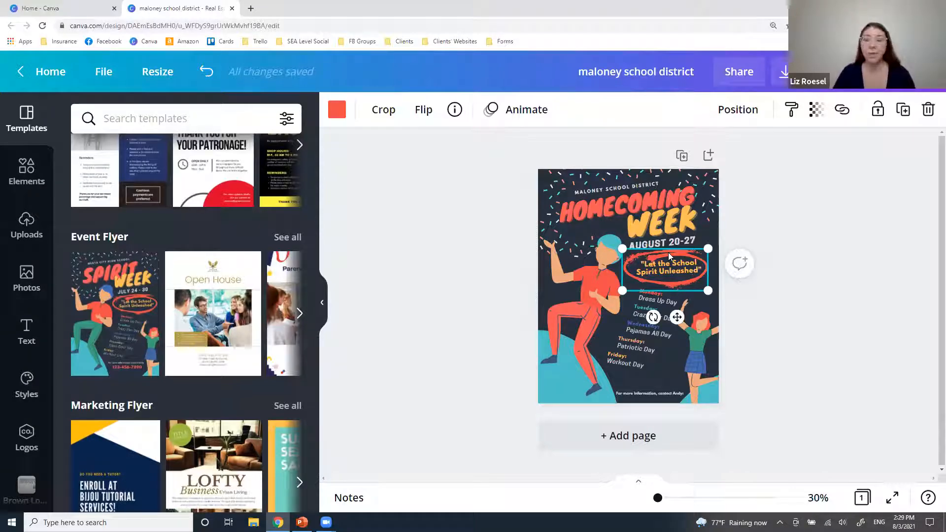
pyautogui.moveTo(668, 252); pyautogui.dragTo(673, 248)
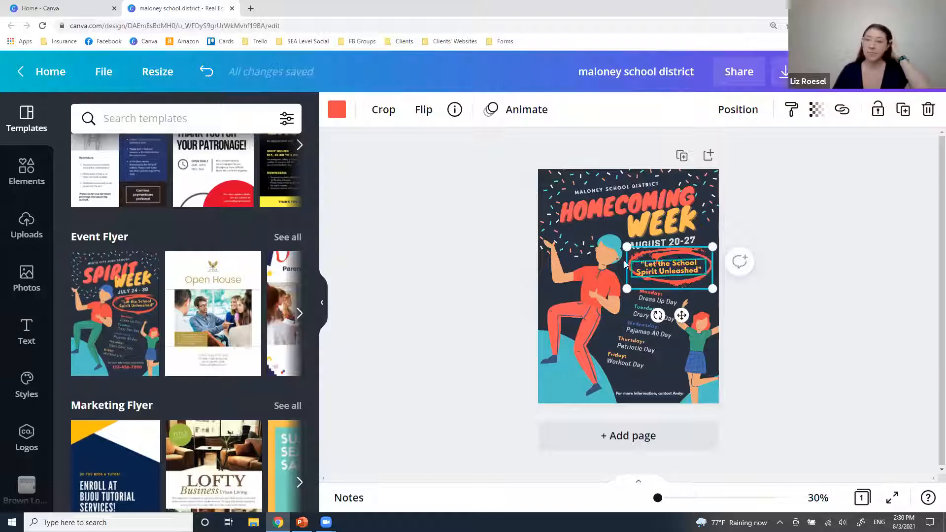
pyautogui.click(837, 336)
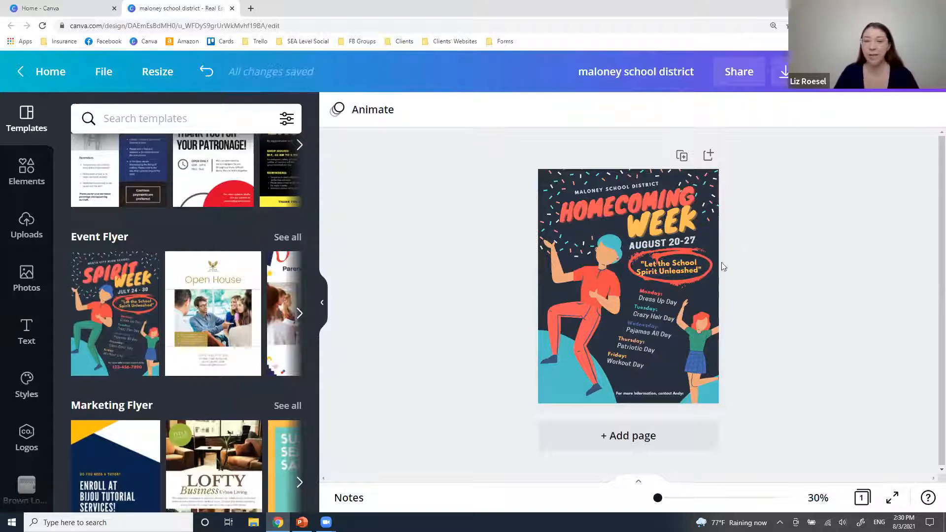
# Change the flyer background colour to blue.
pyautogui.click(578, 202)
pyautogui.click(560, 112)
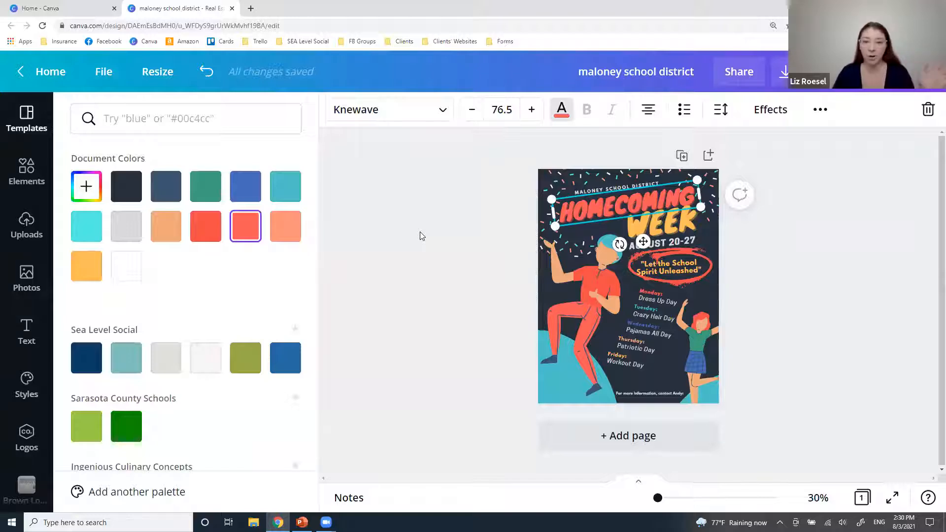
pyautogui.press('Escape')
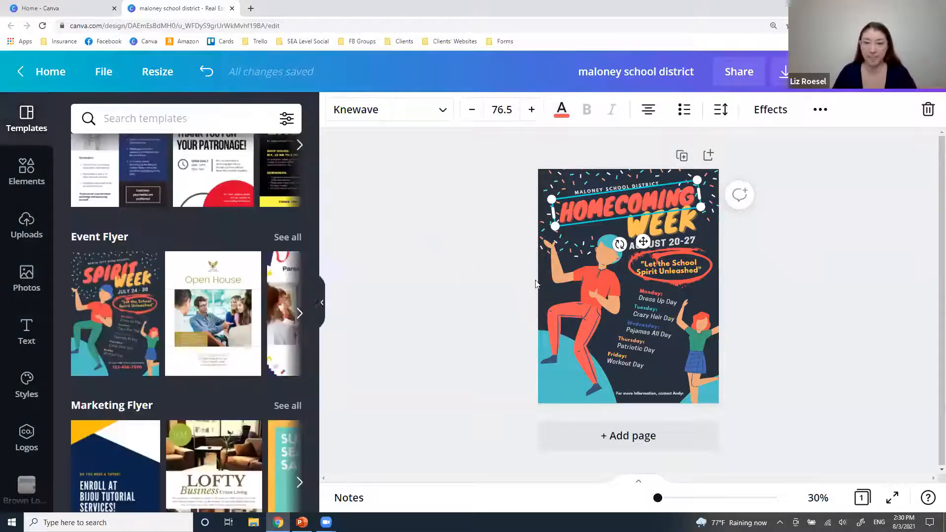
pyautogui.click(660, 377)
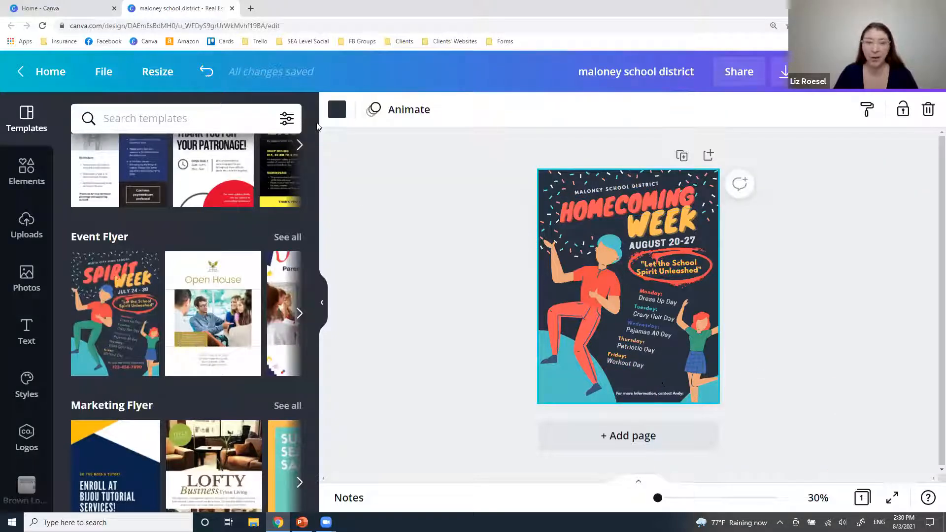
pyautogui.click(337, 109)
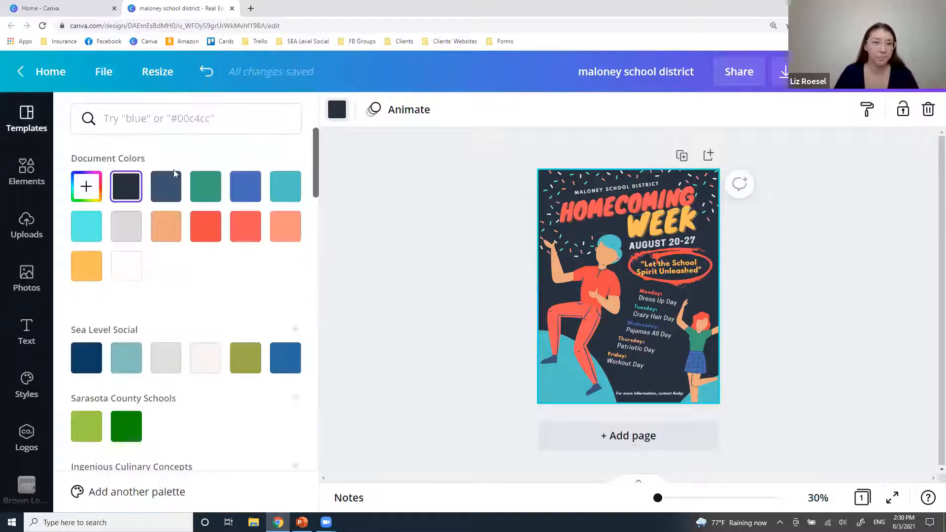
pyautogui.click(241, 184)
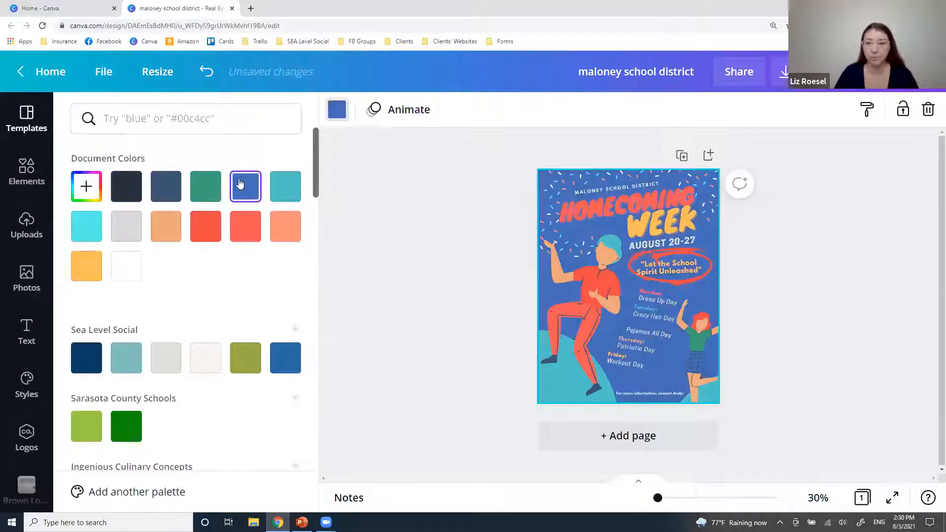
# Recolor the teal shape at the flyer's bottom red.
pyautogui.click(558, 398)
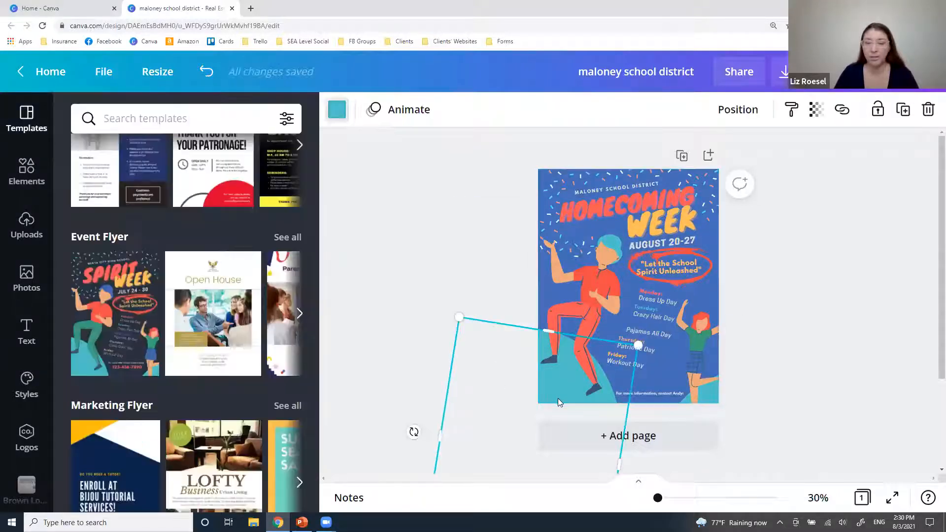
pyautogui.click(333, 116)
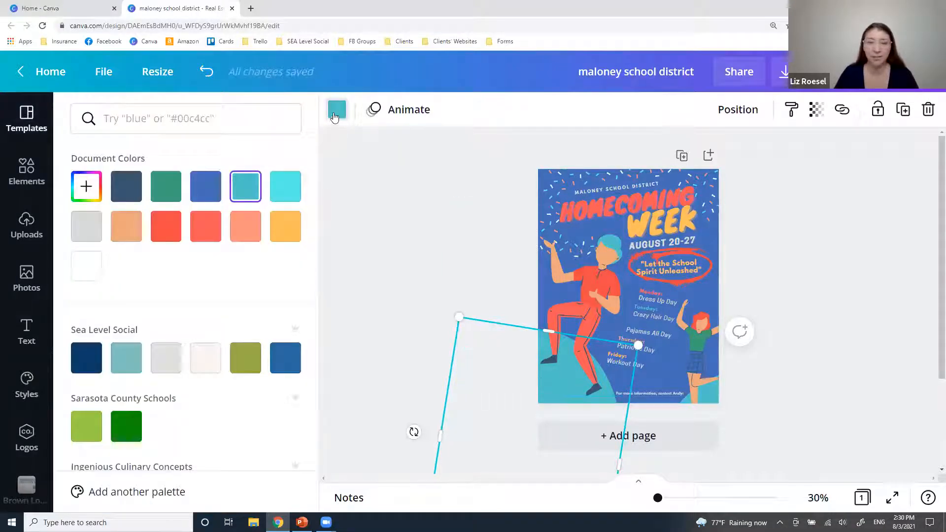
pyautogui.click(172, 230)
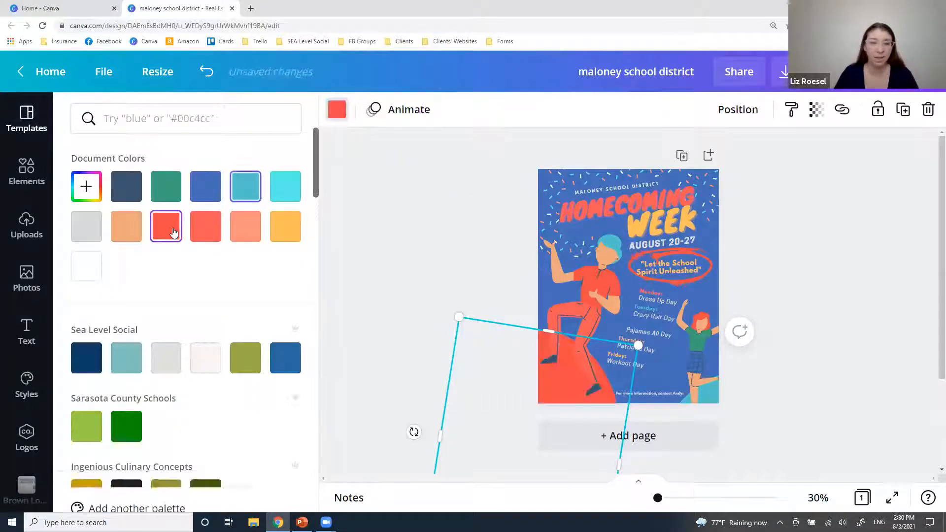
# Click through the small girl illustration to select the rotated teal shape beneath it.
pyautogui.click(717, 389)
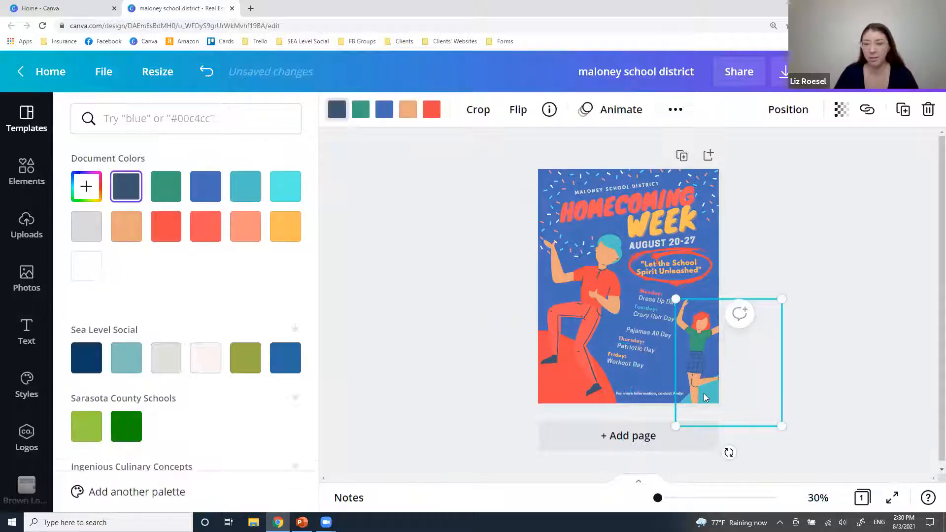
pyautogui.click(694, 403)
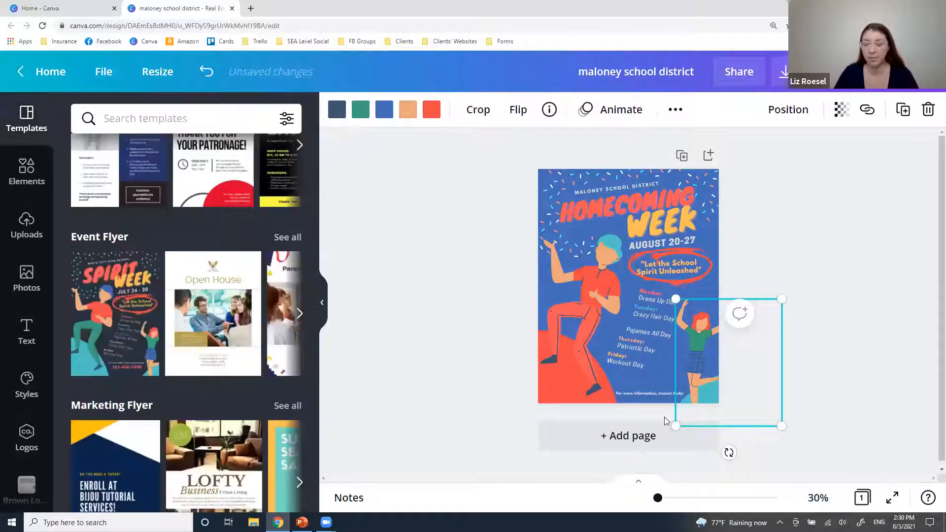
pyautogui.click(658, 416)
pyautogui.click(679, 400)
pyautogui.click(840, 381)
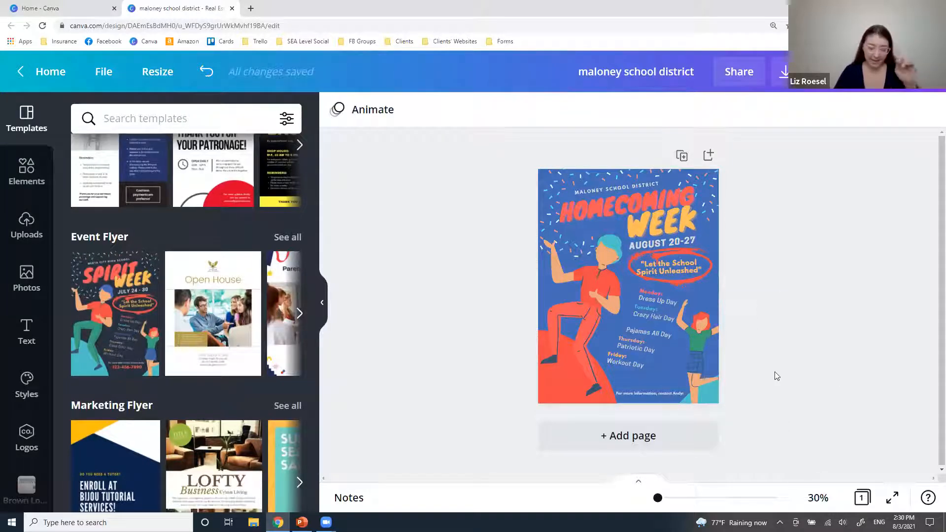
pyautogui.click(695, 382)
pyautogui.click(696, 383)
pyautogui.click(695, 383)
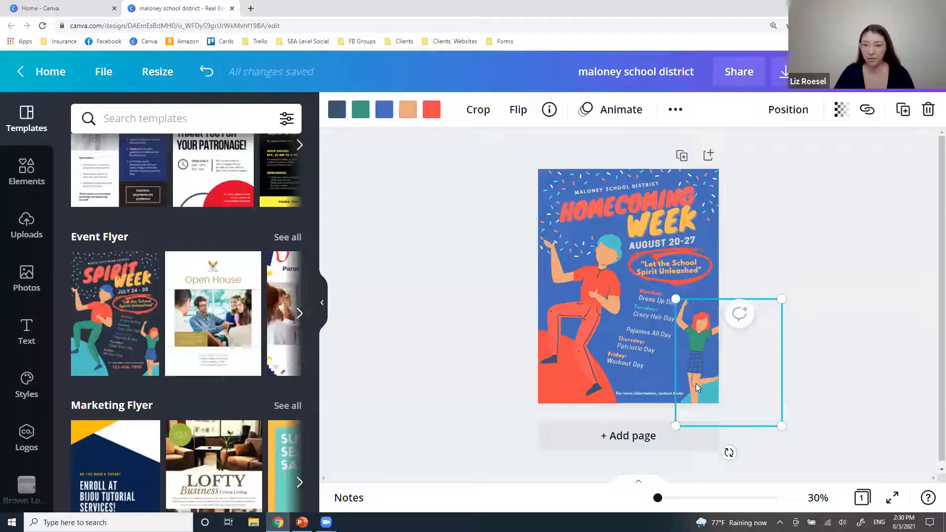
pyautogui.click(698, 383)
pyautogui.click(705, 395)
pyautogui.click(704, 396)
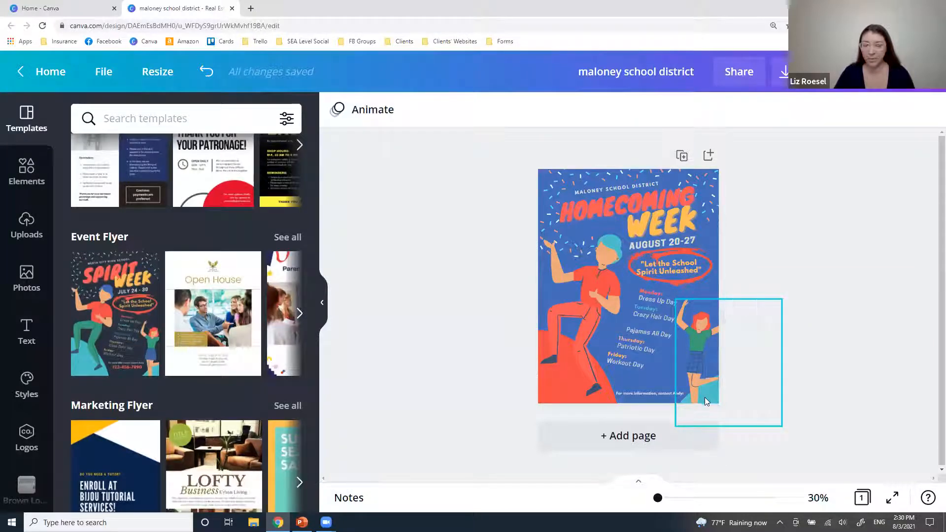
pyautogui.click(705, 397)
pyautogui.click(704, 397)
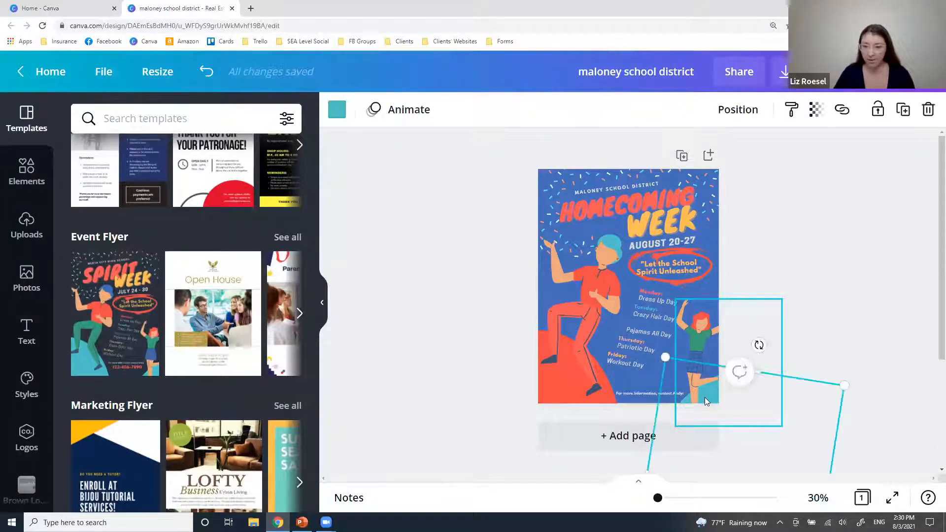
pyautogui.click(859, 299)
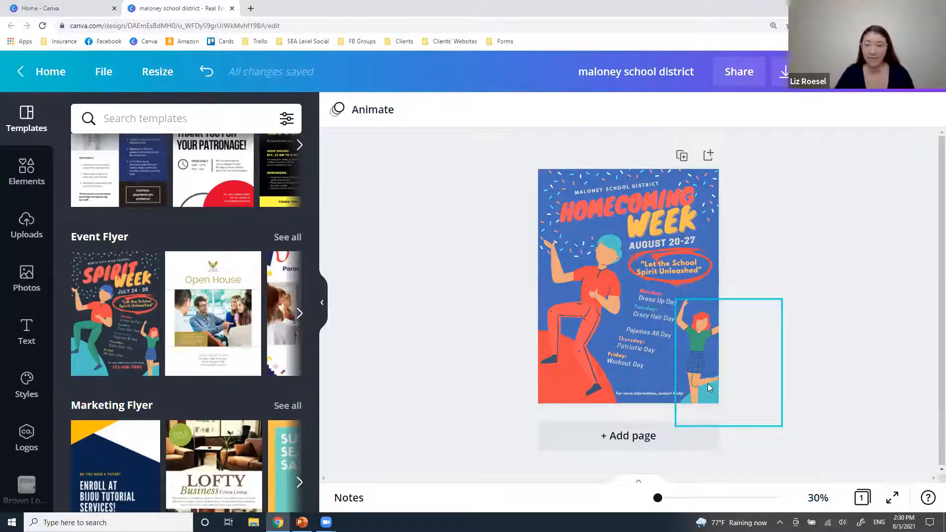
pyautogui.click(708, 383)
pyautogui.click(704, 386)
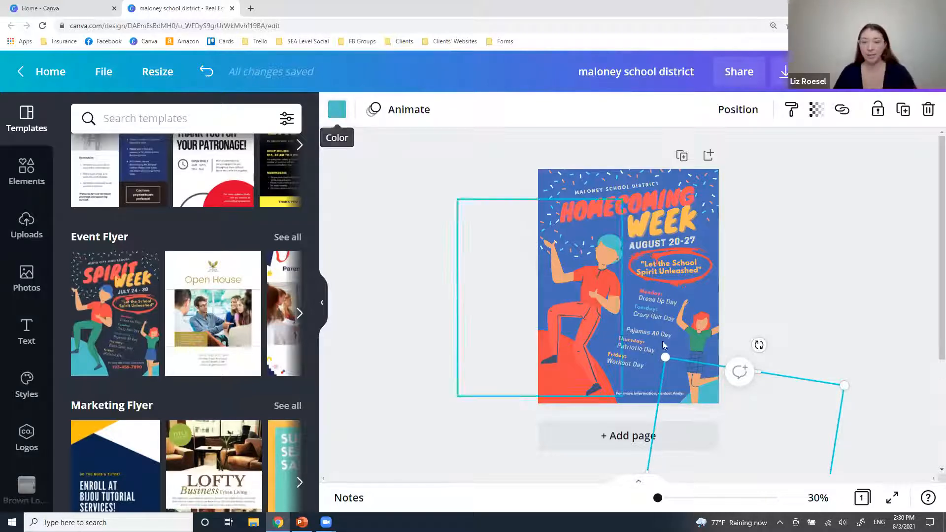
# Make the rotated teal line shape and the WEEK title white.
pyautogui.click(337, 109)
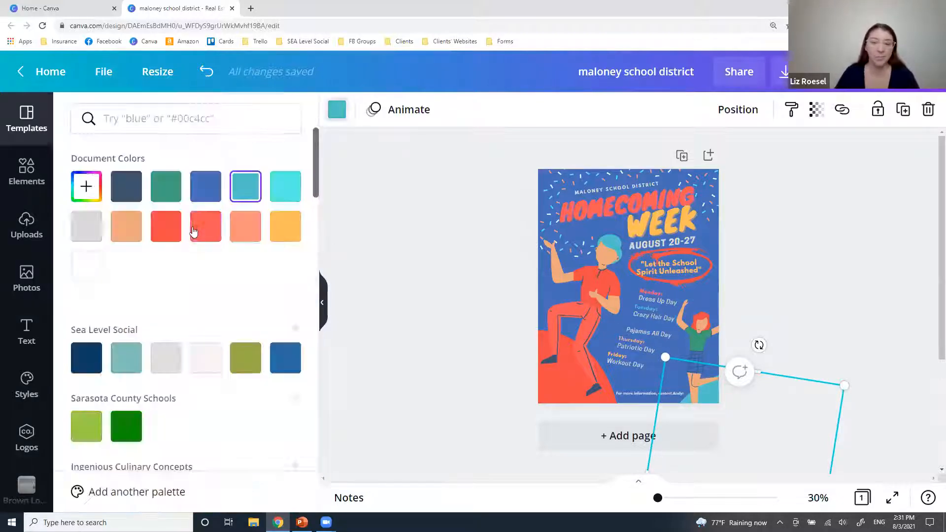
pyautogui.click(86, 266)
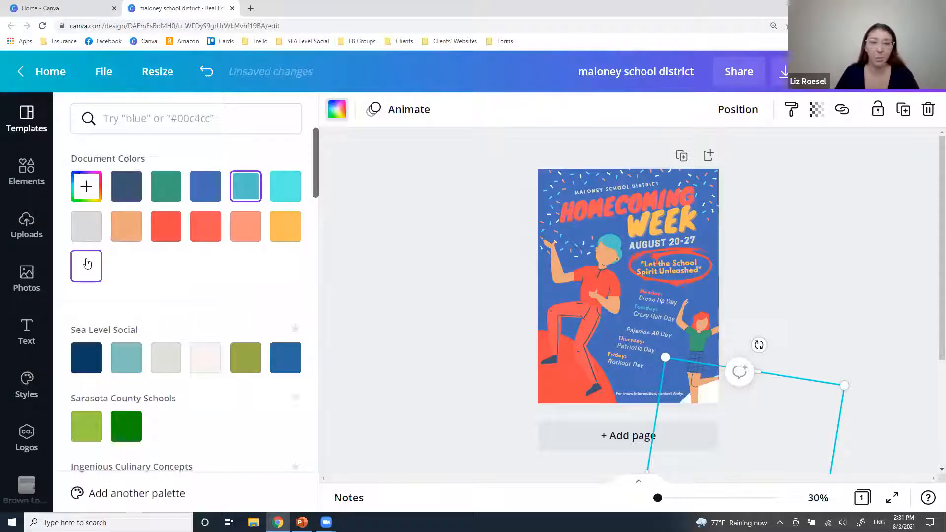
pyautogui.click(651, 216)
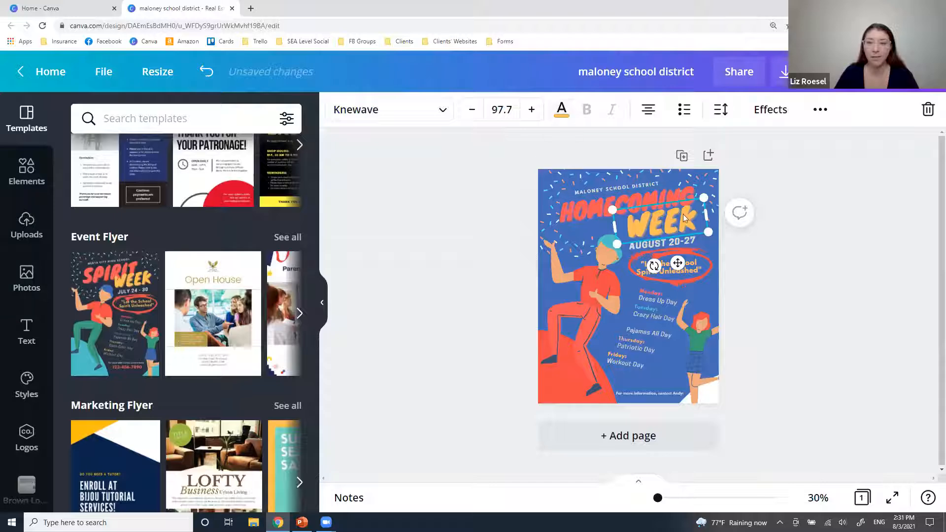
pyautogui.click(562, 111)
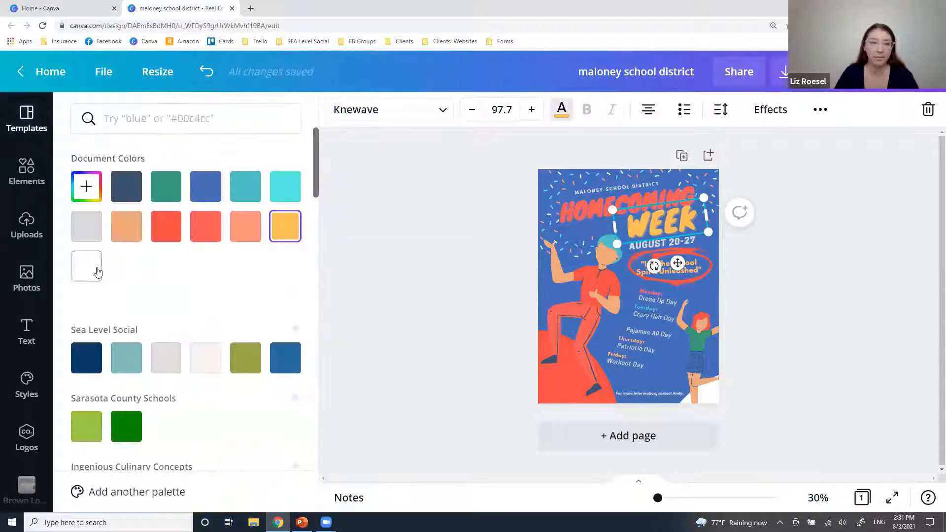
pyautogui.click(87, 266)
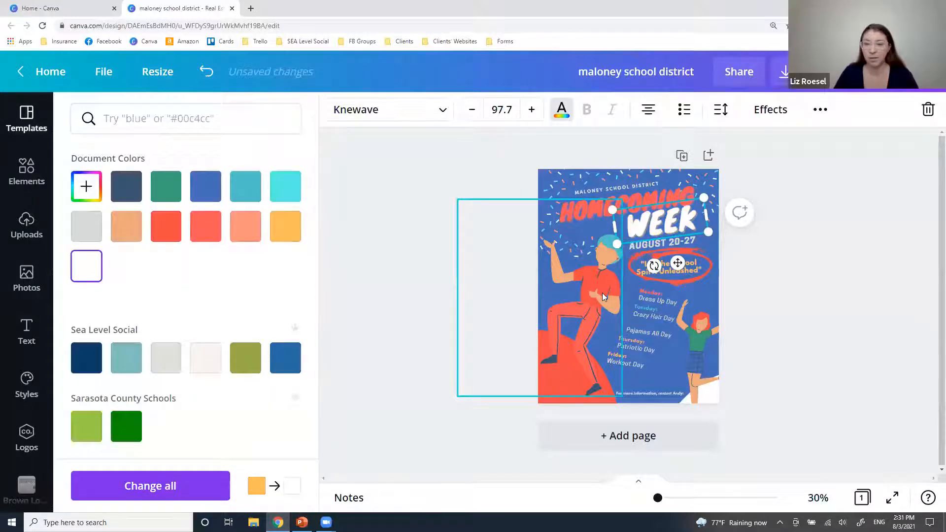
# Change the dancing figure's shirt from red to white.
pyautogui.click(602, 292)
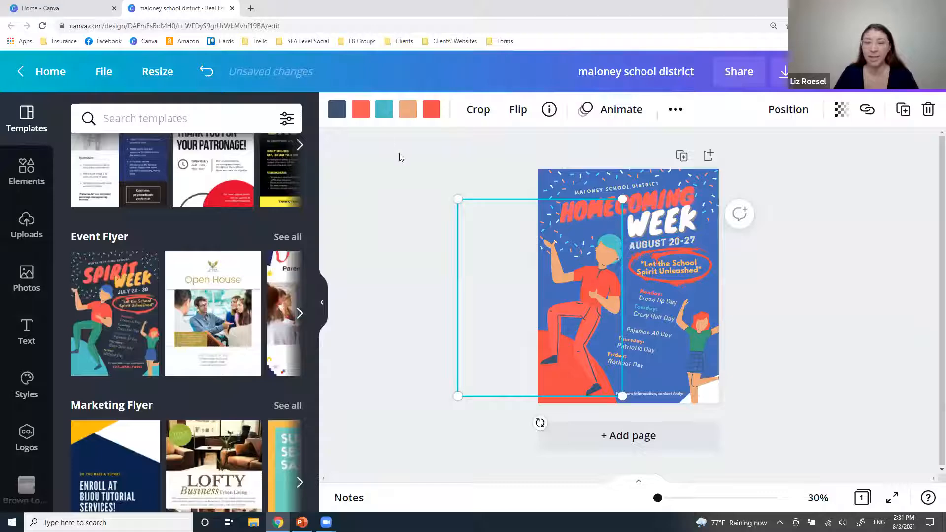
pyautogui.click(432, 110)
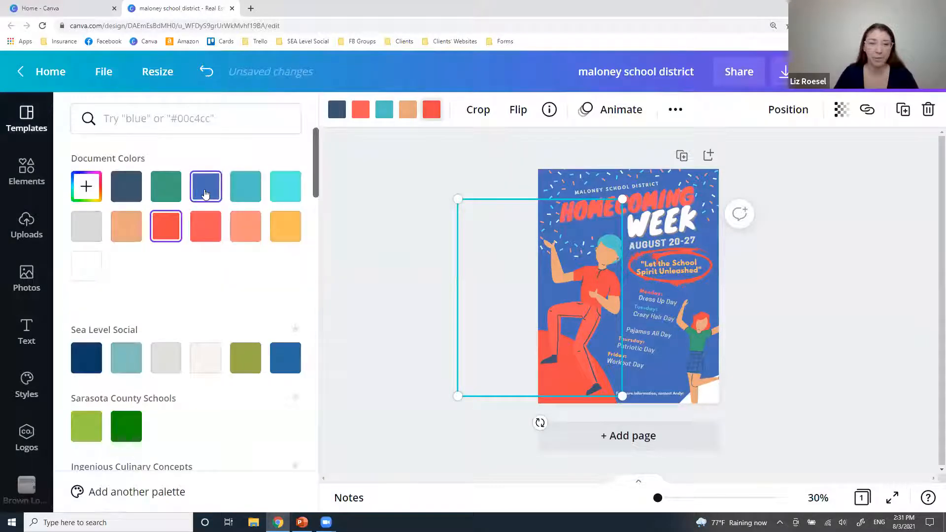
pyautogui.click(206, 193)
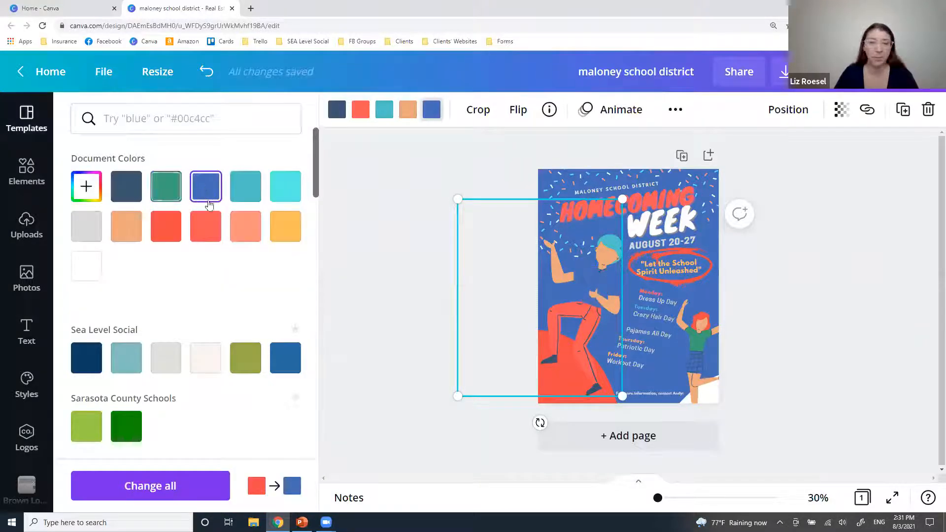
pyautogui.click(88, 266)
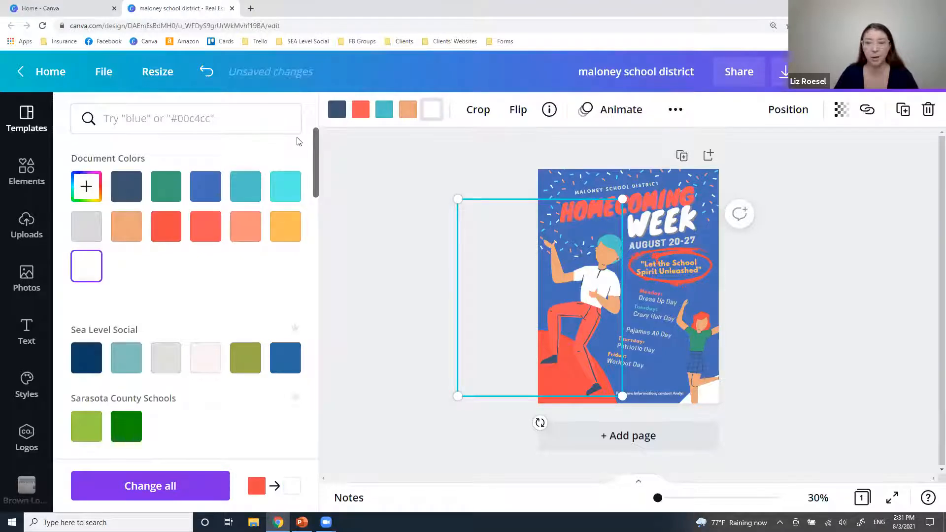
pyautogui.click(832, 298)
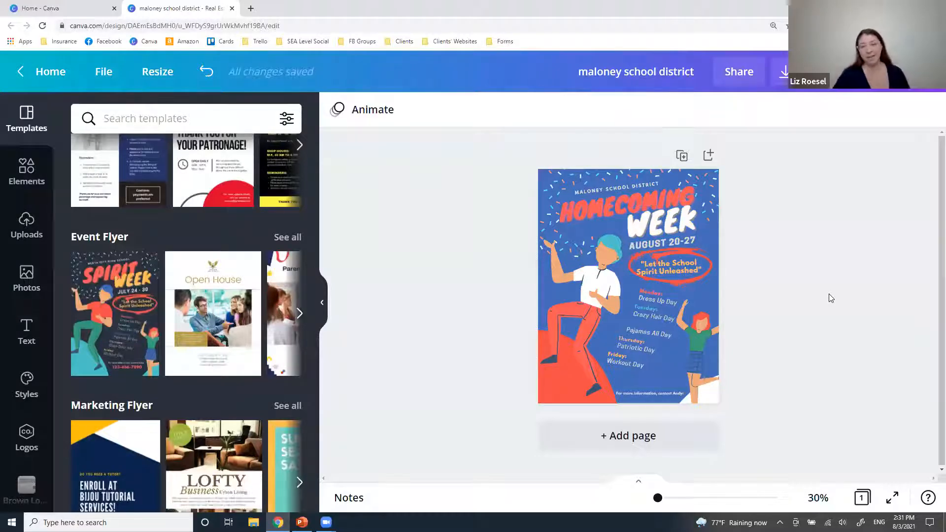
pyautogui.click(593, 204)
# Test Blend Caps Condensed Bold on HOMECOMING, then apply the uploaded LiebeDoris Regular font instead.
pyautogui.click(390, 117)
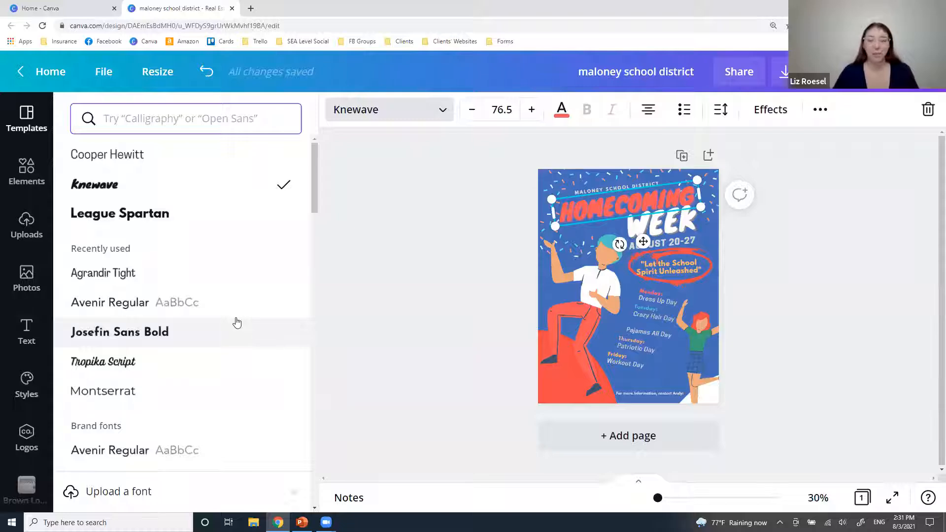
pyautogui.scroll(-2, 237, 322)
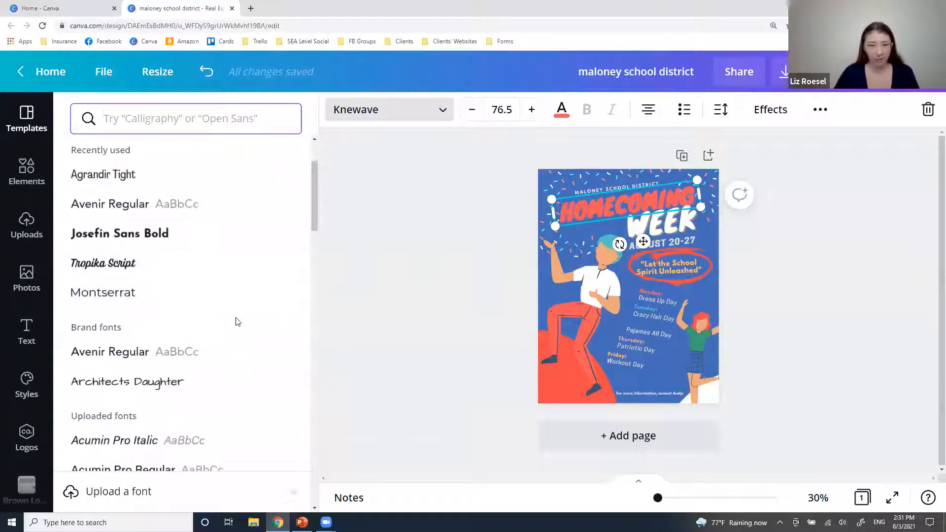
pyautogui.scroll(-3, 237, 323)
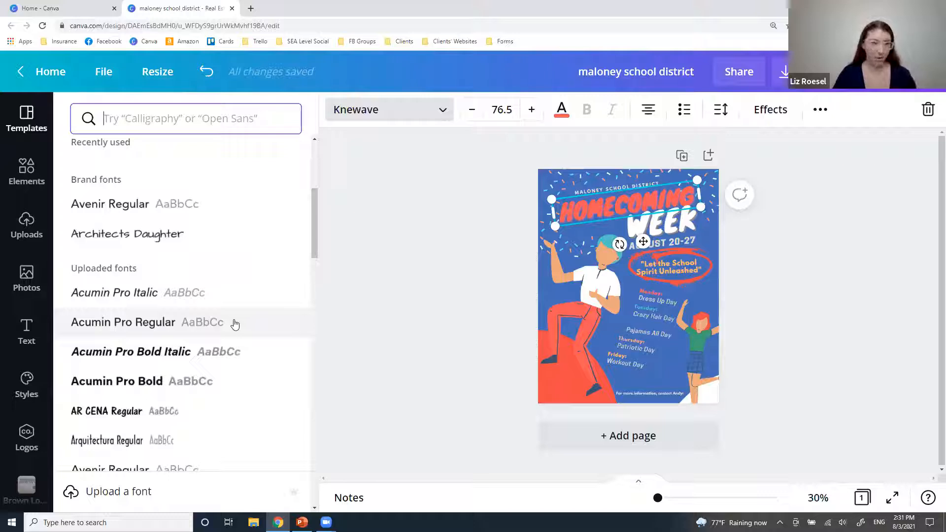
pyautogui.scroll(-6, 166, 365)
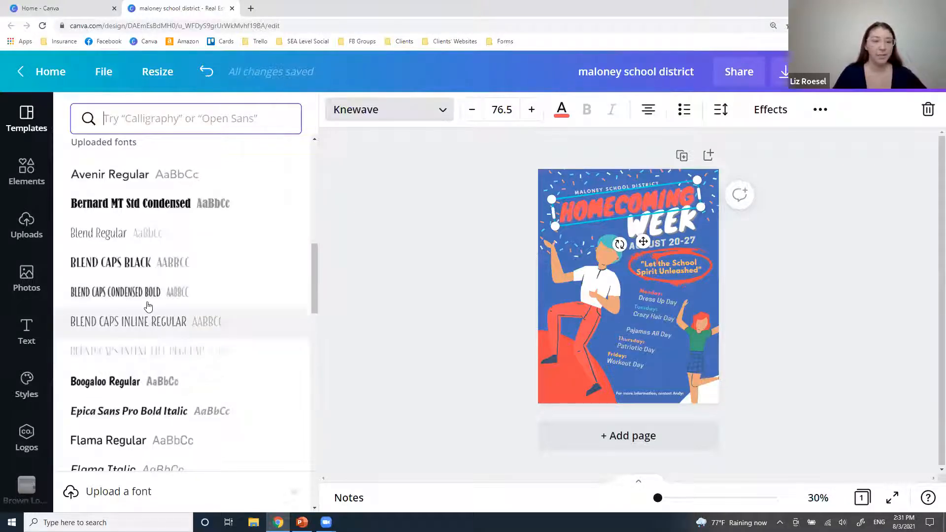
pyautogui.click(144, 300)
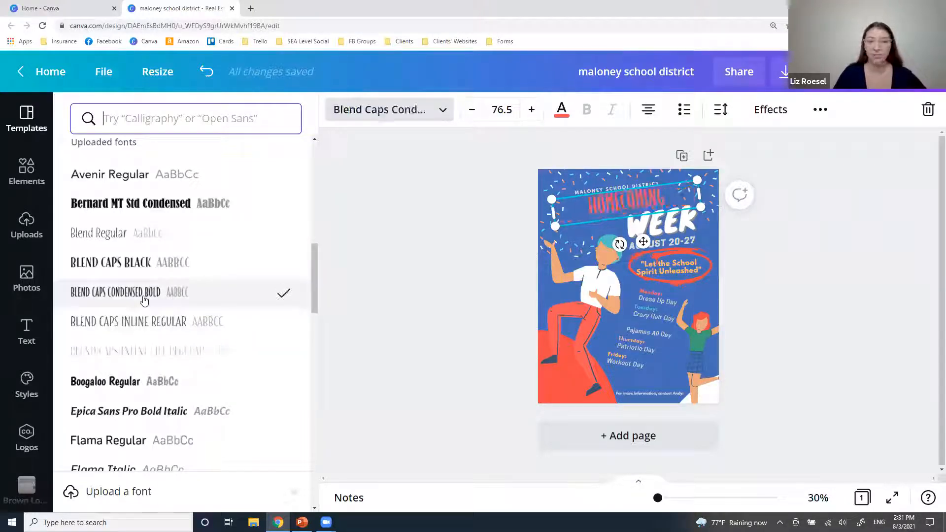
pyautogui.scroll(-5, 136, 379)
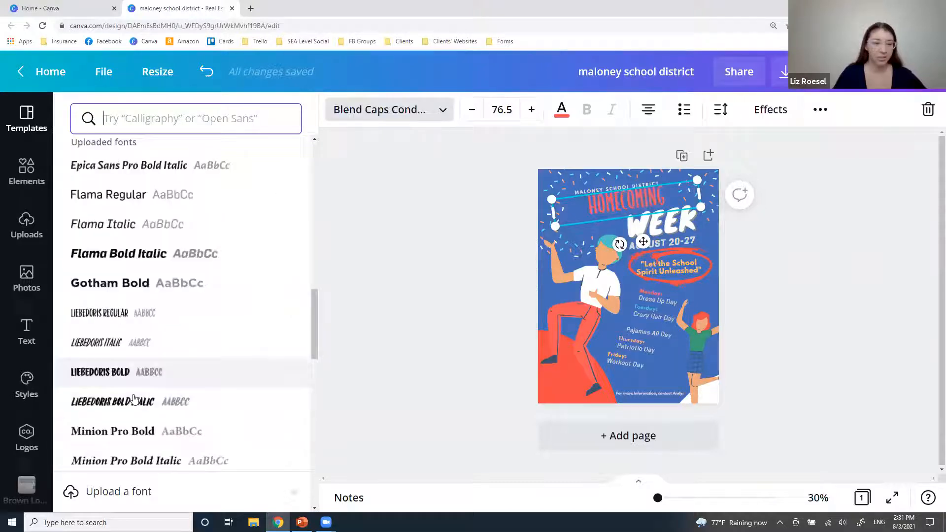
pyautogui.click(122, 321)
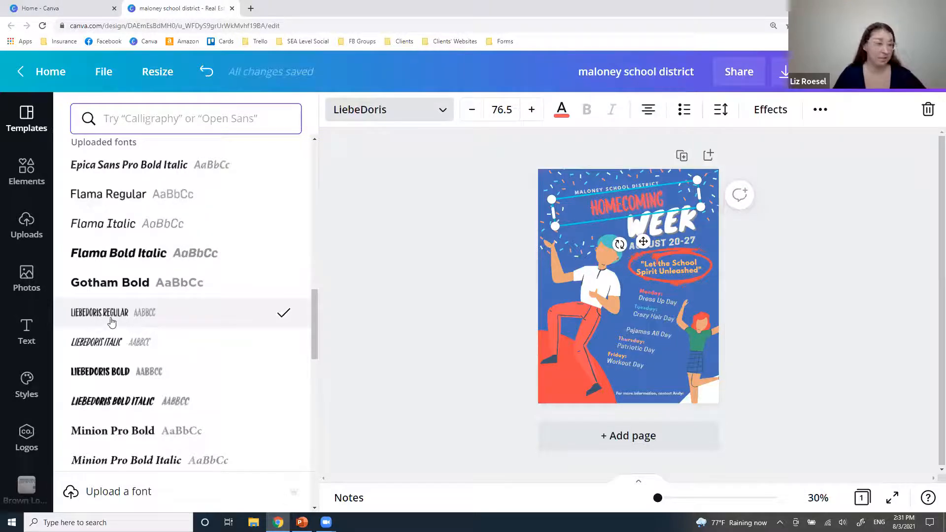
pyautogui.click(665, 222)
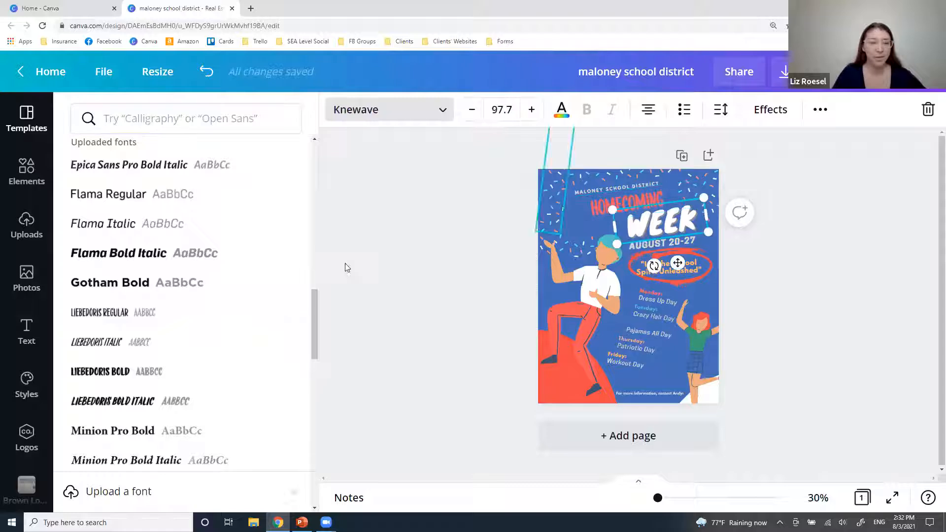
# Apply LiebeDoris Regular to WEEK and enlarge both WEEK and HOMECOMING across the top, HOMECOMING to size 114.
pyautogui.click(122, 313)
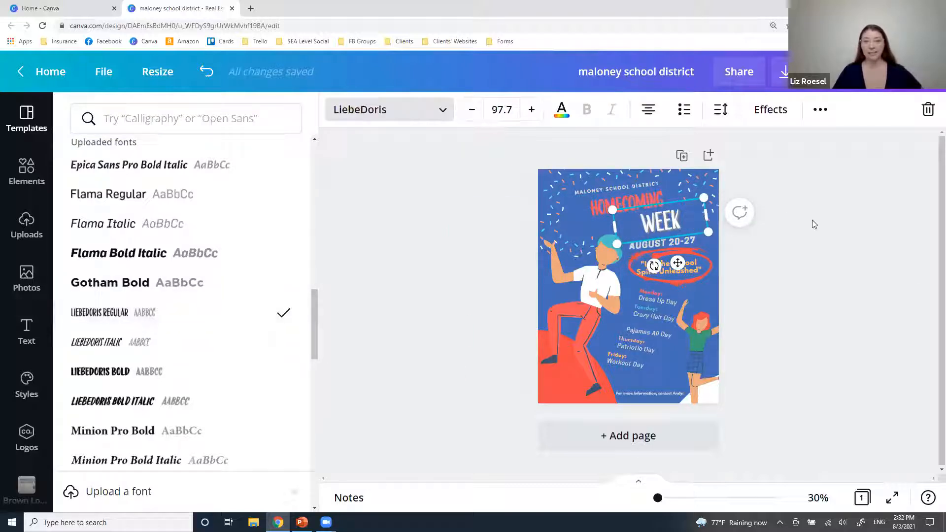
pyautogui.moveTo(708, 232)
pyautogui.mouseDown()
pyautogui.moveTo(793, 241)
pyautogui.moveTo(713, 233)
pyautogui.mouseUp()
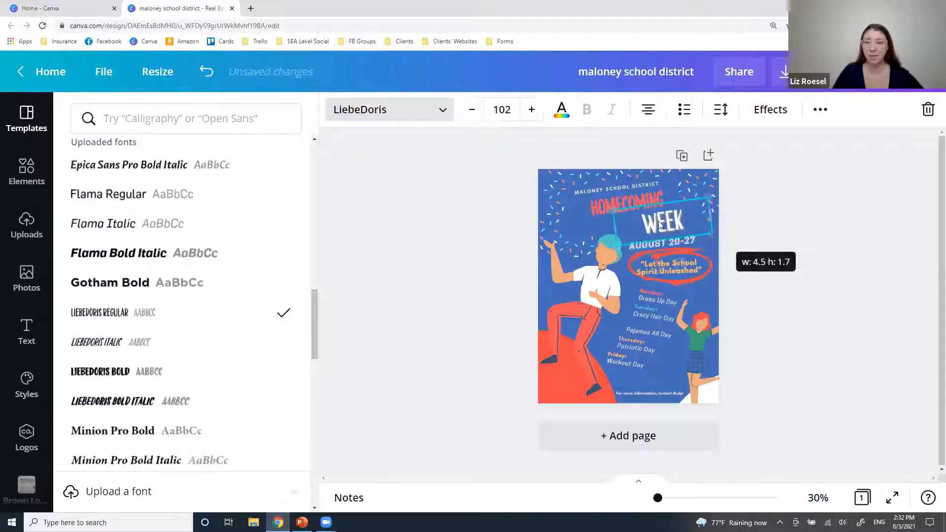
pyautogui.click(579, 207)
pyautogui.moveTo(537, 197); pyautogui.dragTo(482, 190)
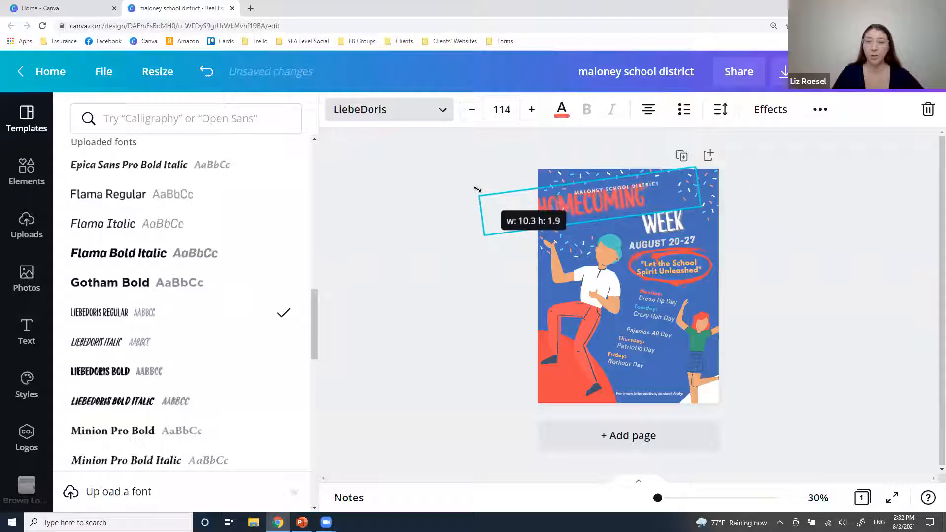
pyautogui.moveTo(605, 201); pyautogui.dragTo(630, 203)
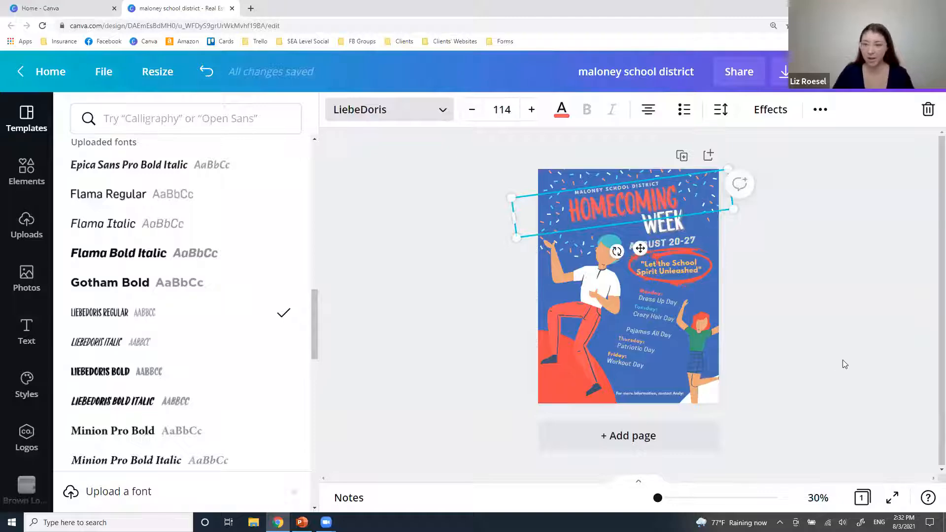
pyautogui.moveTo(658, 498); pyautogui.dragTo(680, 498)
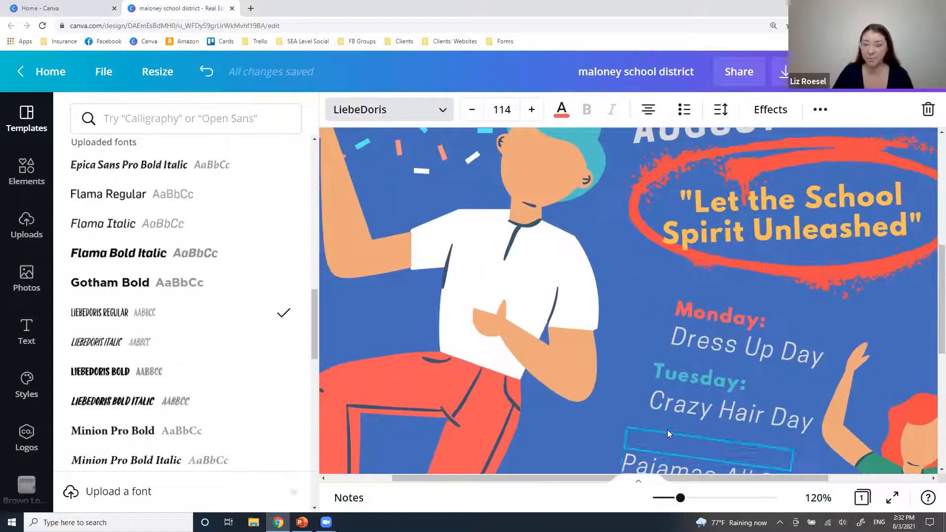
pyautogui.scroll(6, 667, 433)
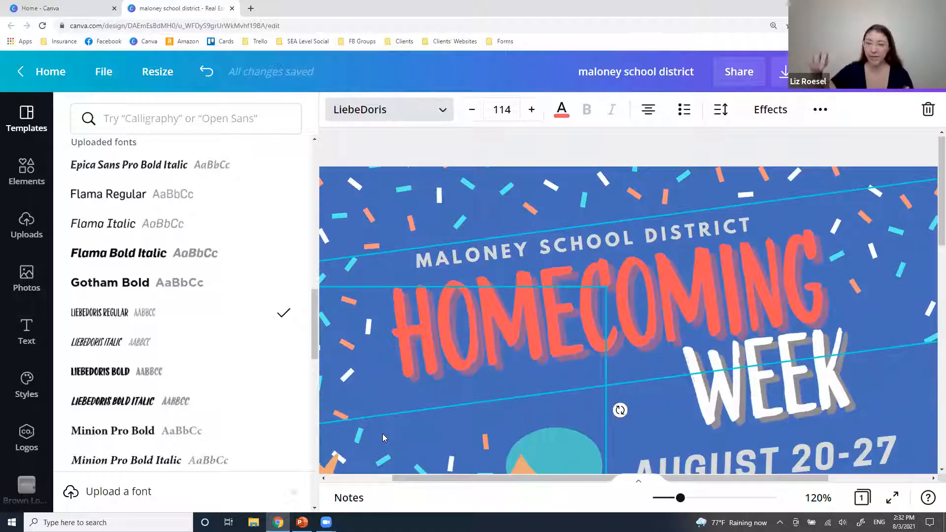
pyautogui.click(498, 249)
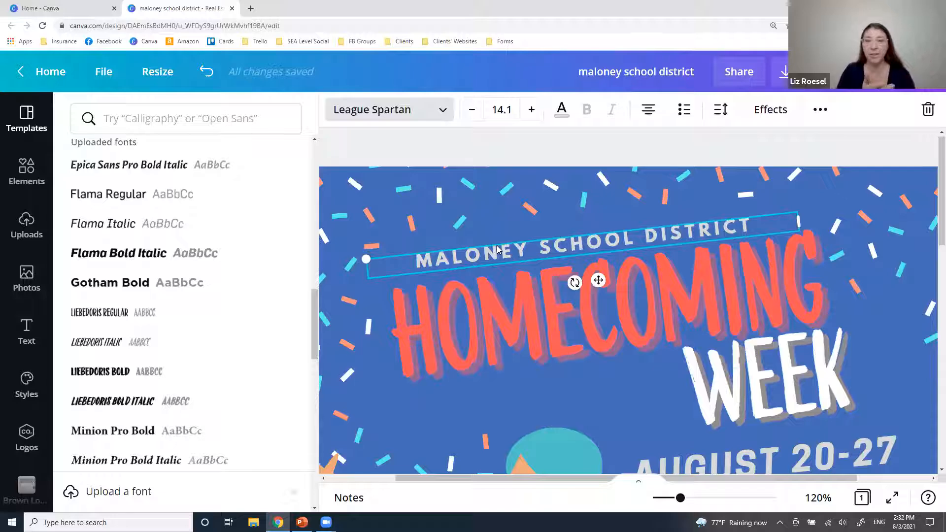
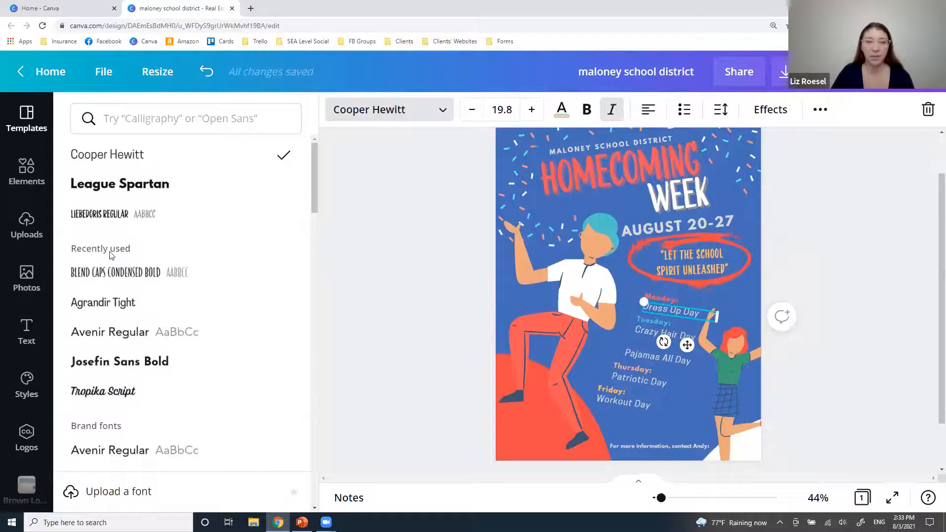
# Set the Dress Up Day and Crazy Hair Day lines in League Spartan.
pyautogui.click(123, 189)
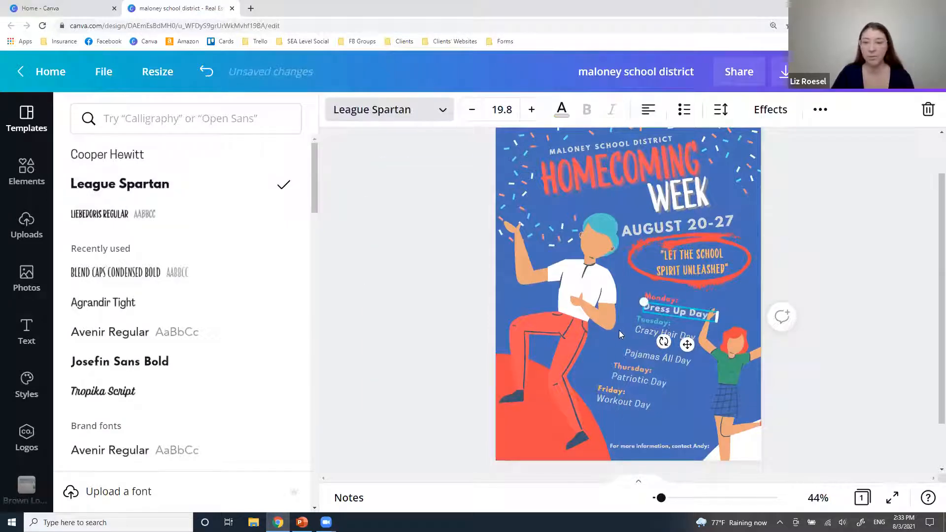
pyautogui.click(650, 335)
pyautogui.click(124, 184)
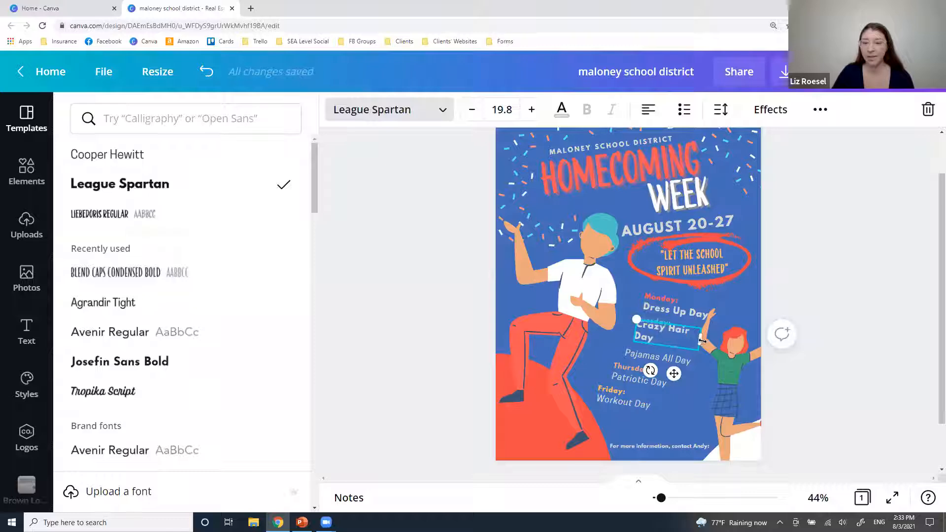
# Narrow Crazy Hair Day, move it left above Pajamas All Day, and nudge Tuesday: up.
pyautogui.moveTo(702, 340); pyautogui.dragTo(720, 341)
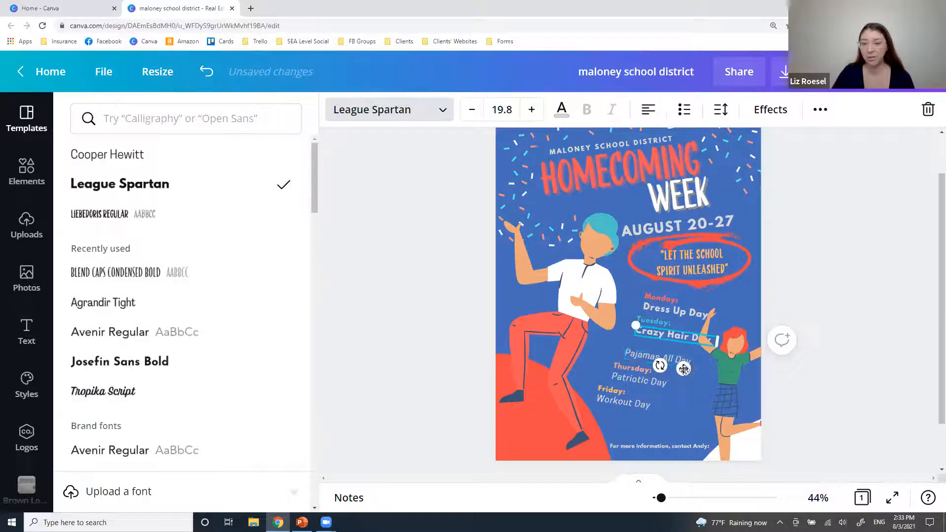
pyautogui.moveTo(688, 367); pyautogui.dragTo(671, 370)
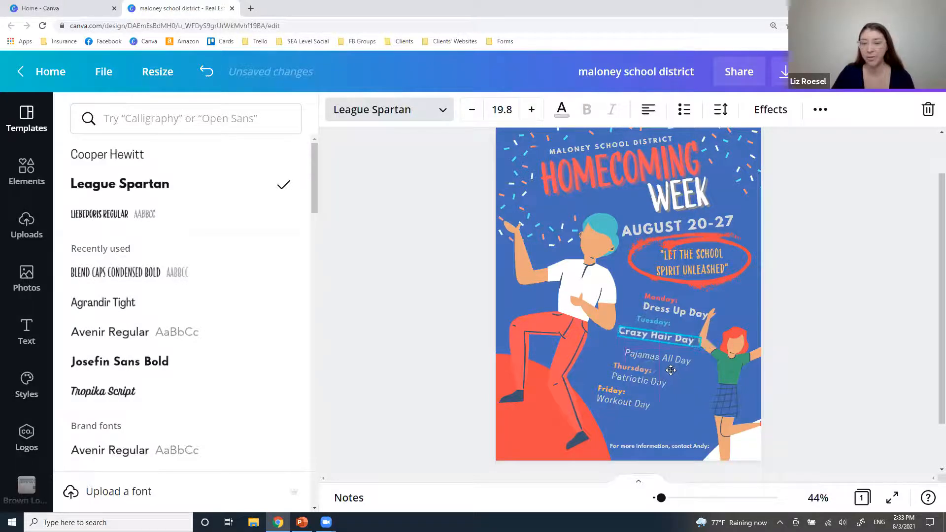
pyautogui.click(644, 326)
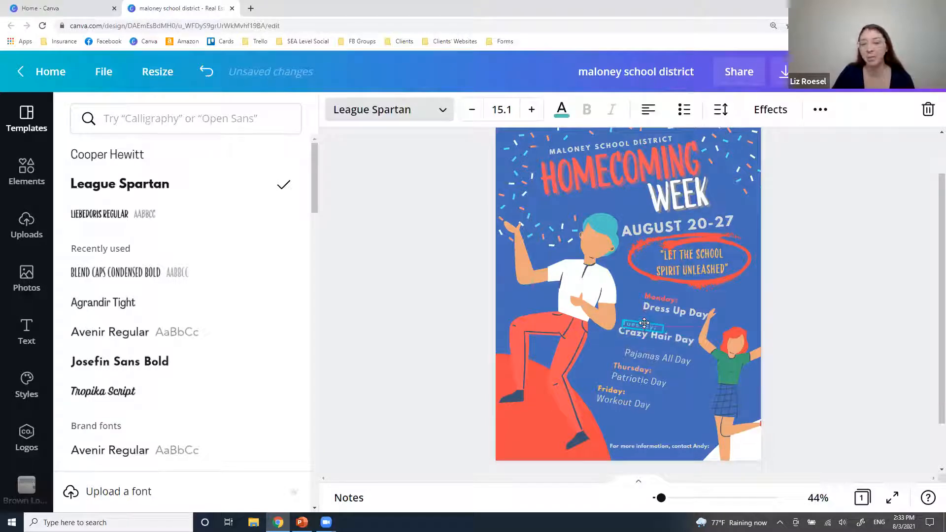
pyautogui.moveTo(644, 325); pyautogui.dragTo(644, 322)
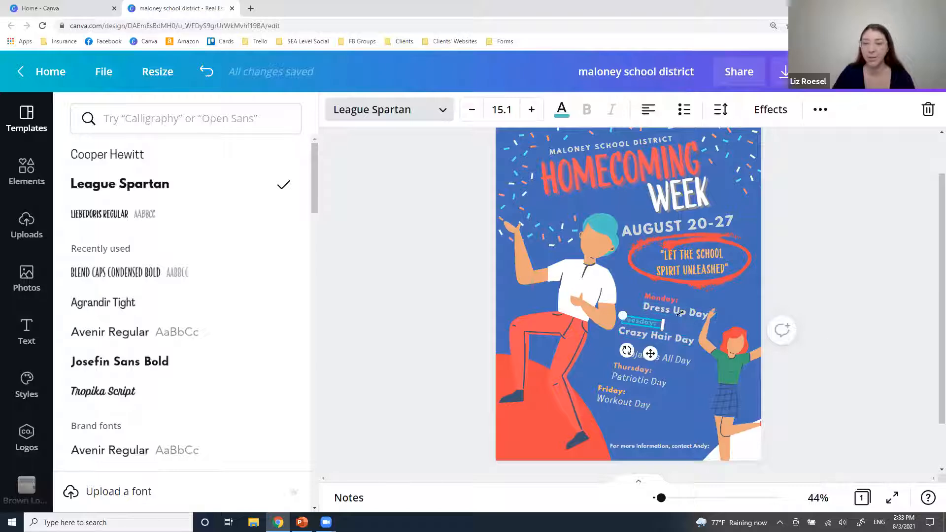
pyautogui.click(706, 358)
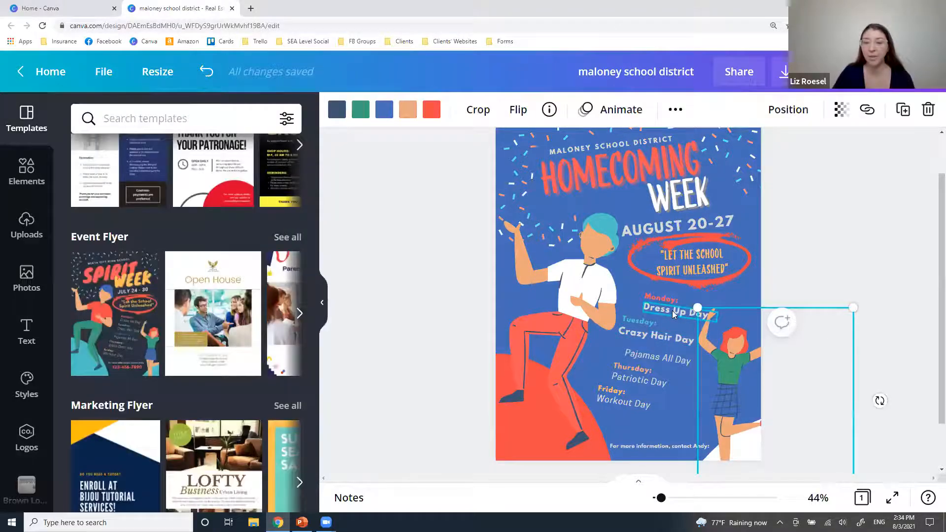
# Shift Dress Up Day and the Monday: label left so they line up with Tuesday.
pyautogui.moveTo(672, 310); pyautogui.dragTo(648, 294)
pyautogui.click(655, 299)
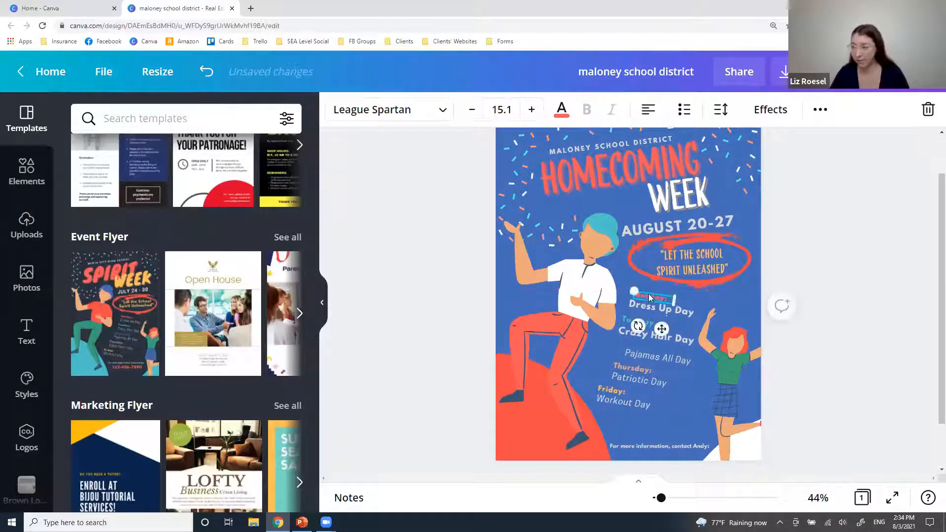
pyautogui.press('Left')
pyautogui.press('Left')
pyautogui.press('Left')
pyautogui.press('Left')
pyautogui.press('Left')
pyautogui.press('Left')
pyautogui.press('Left')
pyautogui.press('Left')
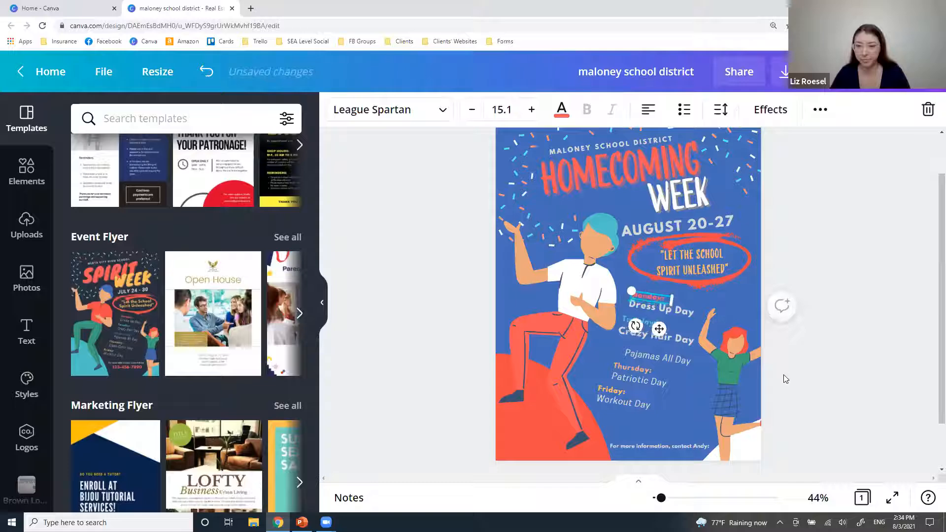
pyautogui.click(833, 408)
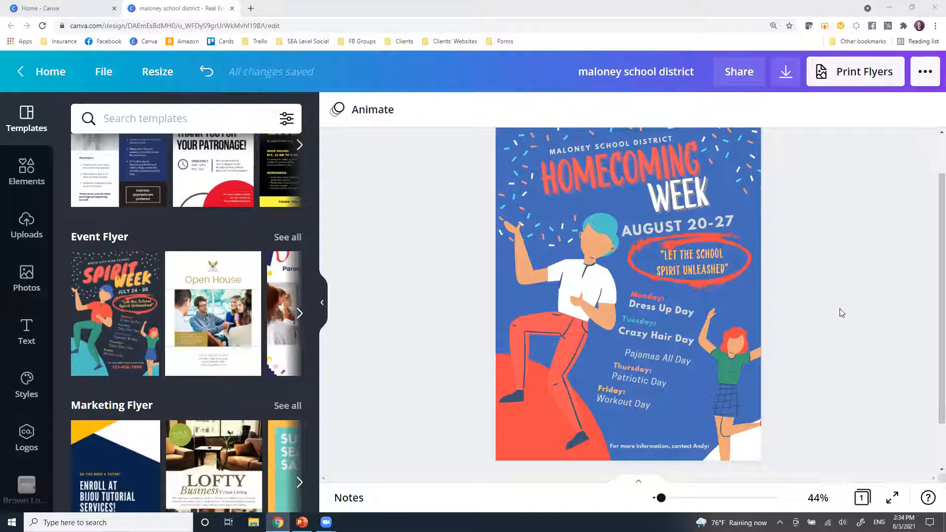
pyautogui.click(659, 338)
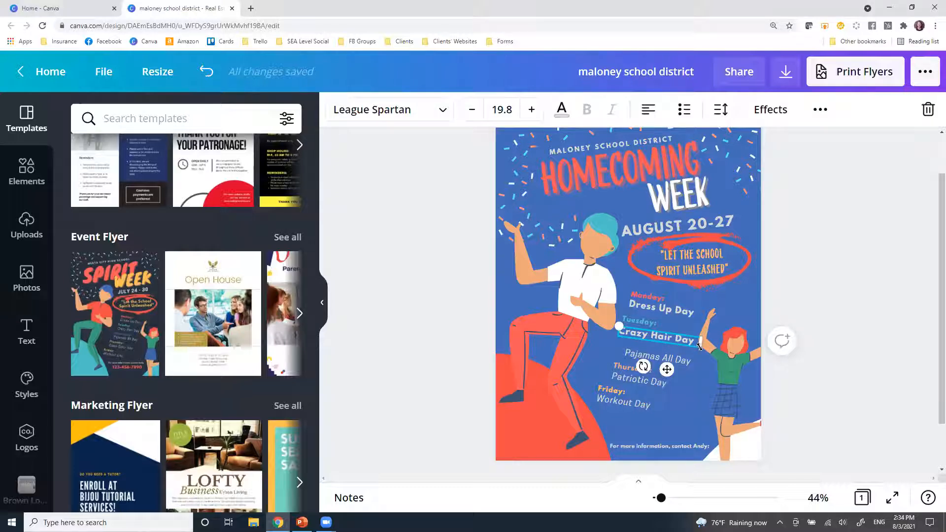
# Try larger sizes on Crazy Hair Day, then return it to 19.8.
pyautogui.click(531, 110)
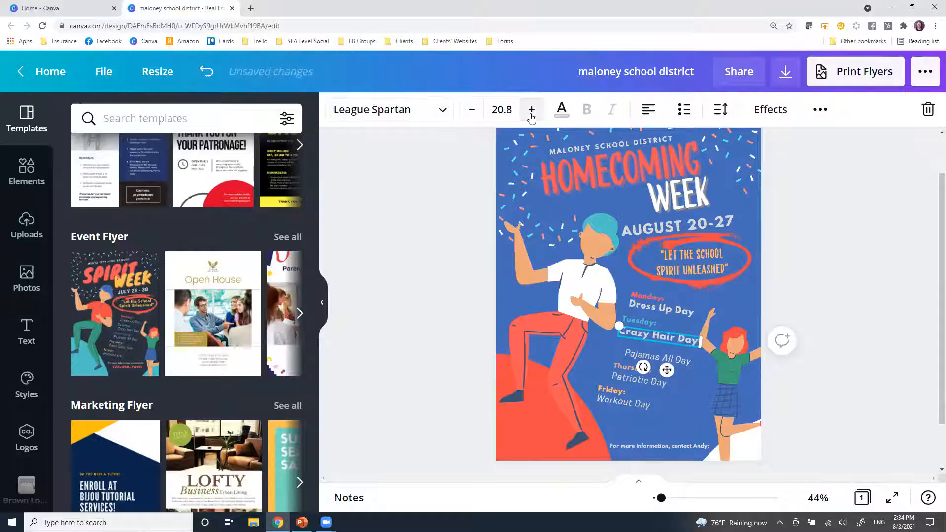
pyautogui.click(531, 110)
pyautogui.click(531, 110)
pyautogui.click(532, 109)
pyautogui.click(531, 109)
pyautogui.click(531, 110)
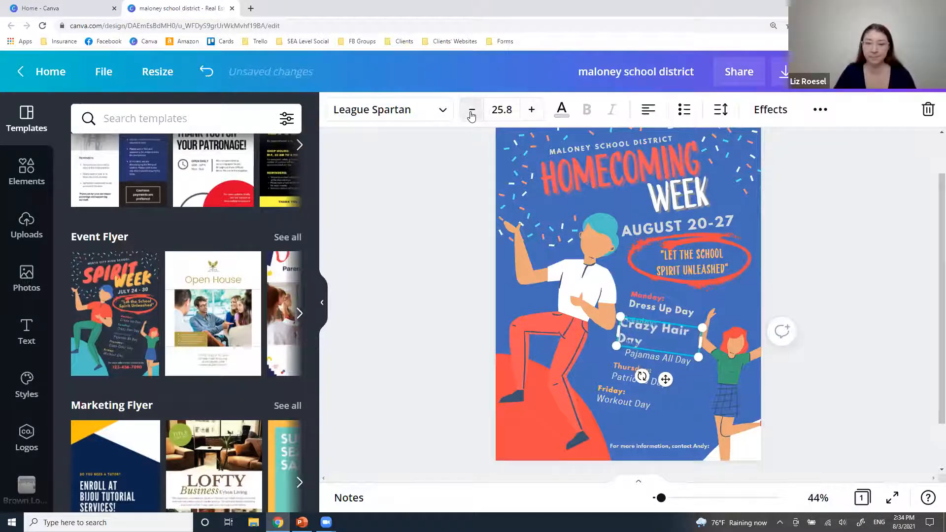
pyautogui.click(471, 111)
pyautogui.click(471, 111)
pyautogui.click(471, 111)
pyautogui.click(471, 111)
pyautogui.click(472, 111)
pyautogui.click(471, 111)
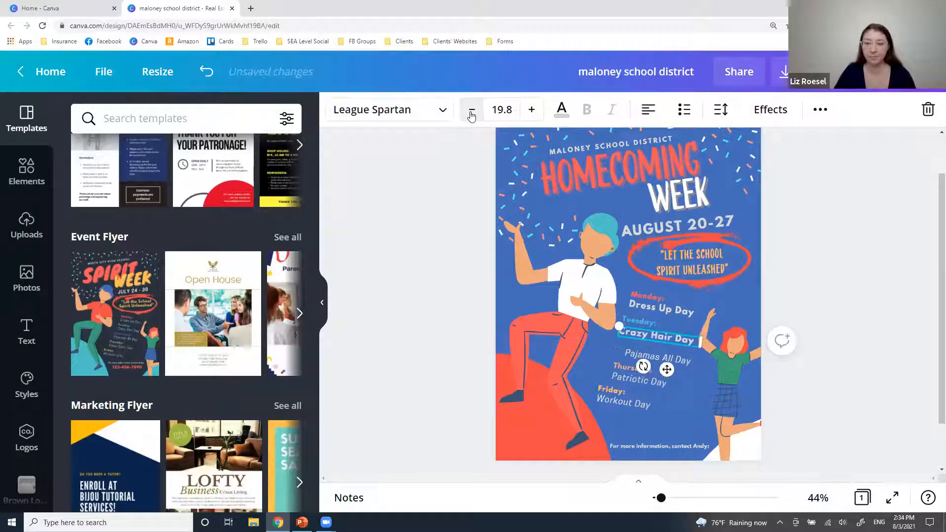
pyautogui.click(505, 110)
pyautogui.click(473, 140)
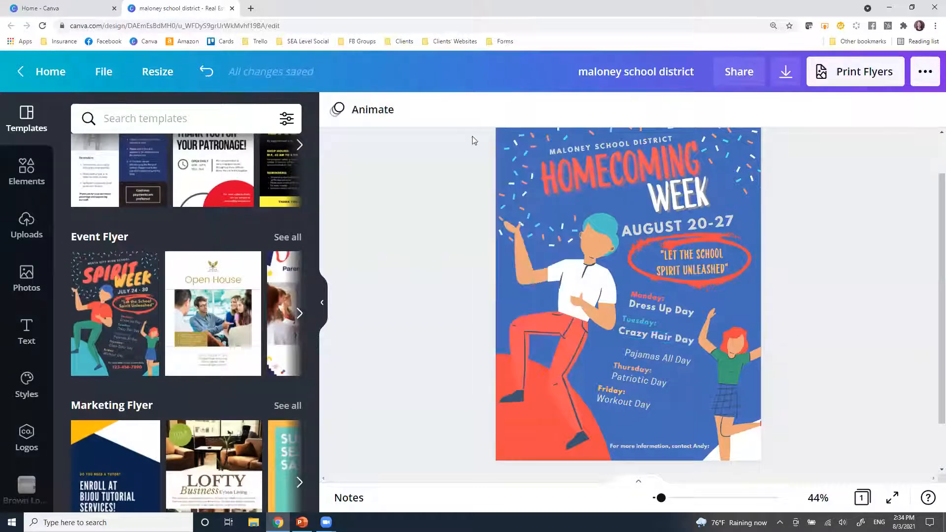
pyautogui.moveTo(377, 158); pyautogui.dragTo(620, 452)
# Set the Crazy Hair Day text to font size 20.8.
pyautogui.click(663, 339)
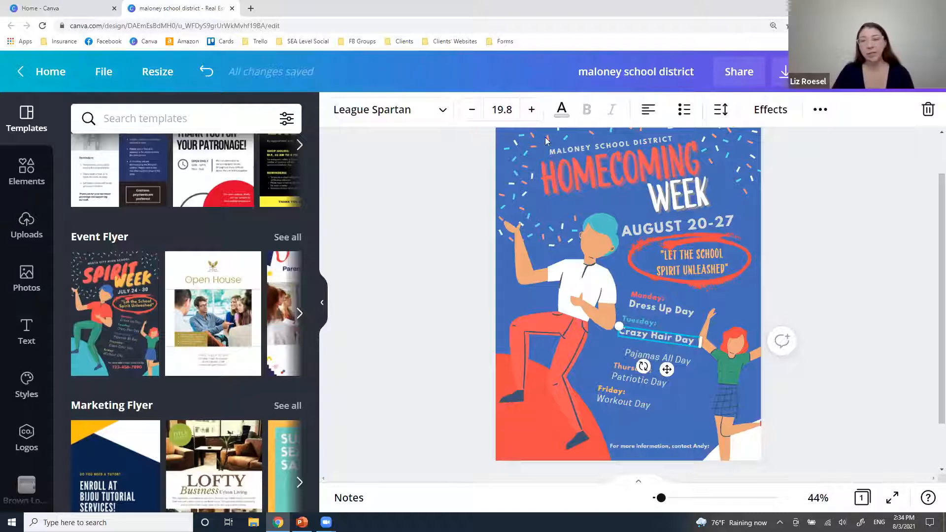
pyautogui.click(471, 110)
pyautogui.click(472, 110)
pyautogui.click(471, 110)
pyautogui.click(472, 110)
pyautogui.click(531, 110)
pyautogui.click(530, 110)
pyautogui.click(531, 110)
pyautogui.click(530, 110)
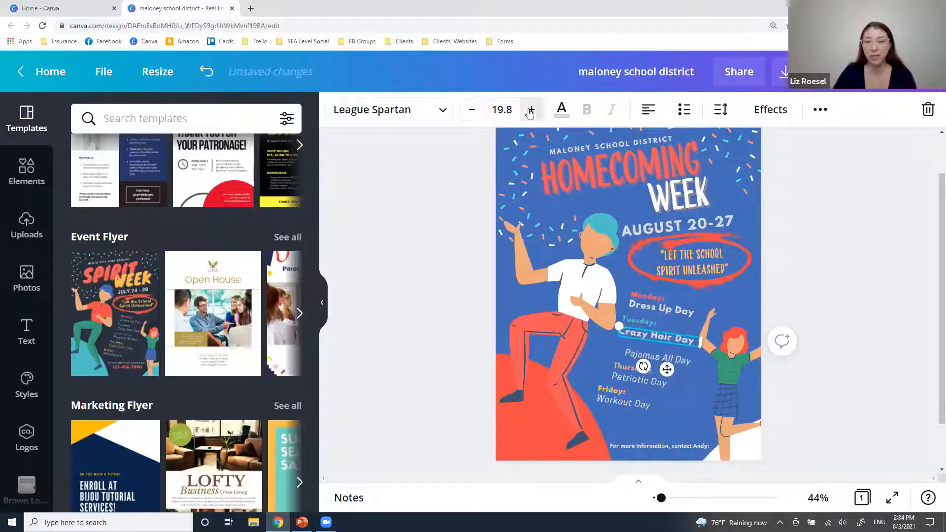
pyautogui.click(530, 110)
pyautogui.click(507, 118)
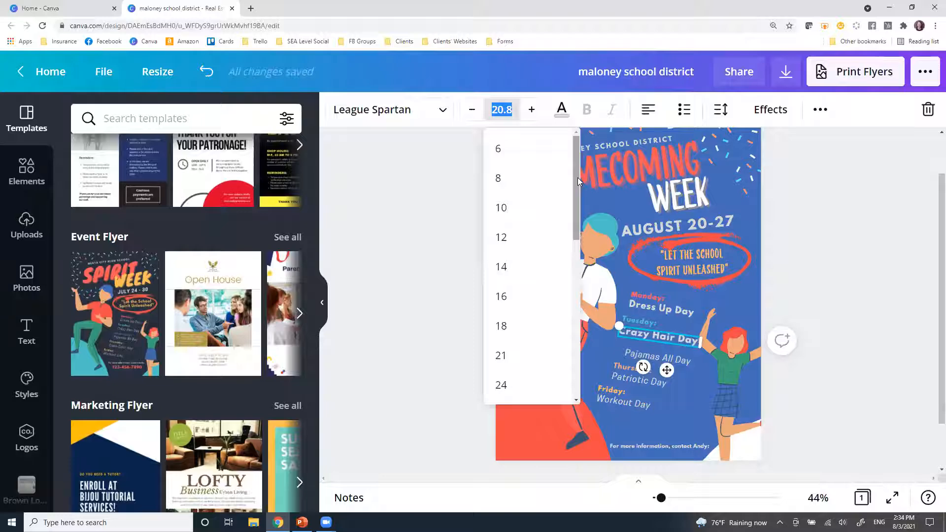
pyautogui.moveTo(577, 177)
pyautogui.mouseDown()
pyautogui.moveTo(578, 269)
pyautogui.moveTo(578, 189)
pyautogui.mouseUp()
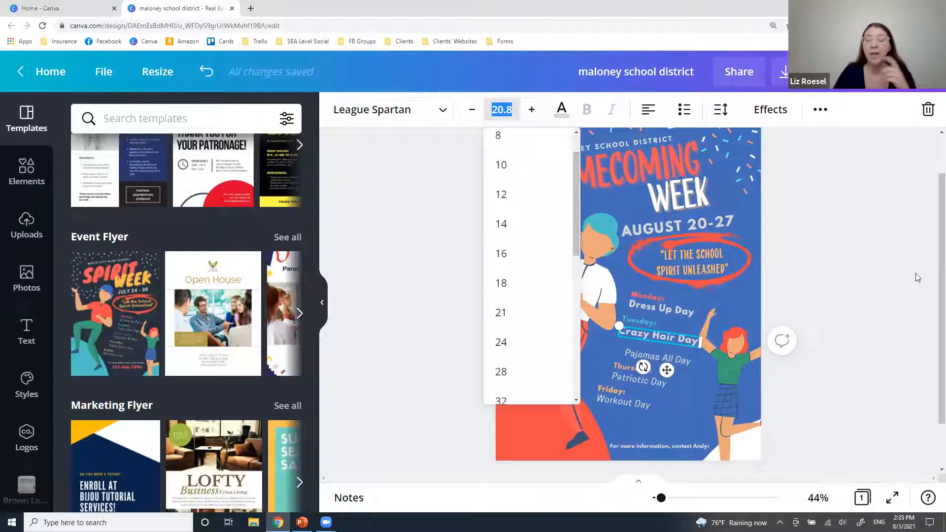
pyautogui.click(881, 246)
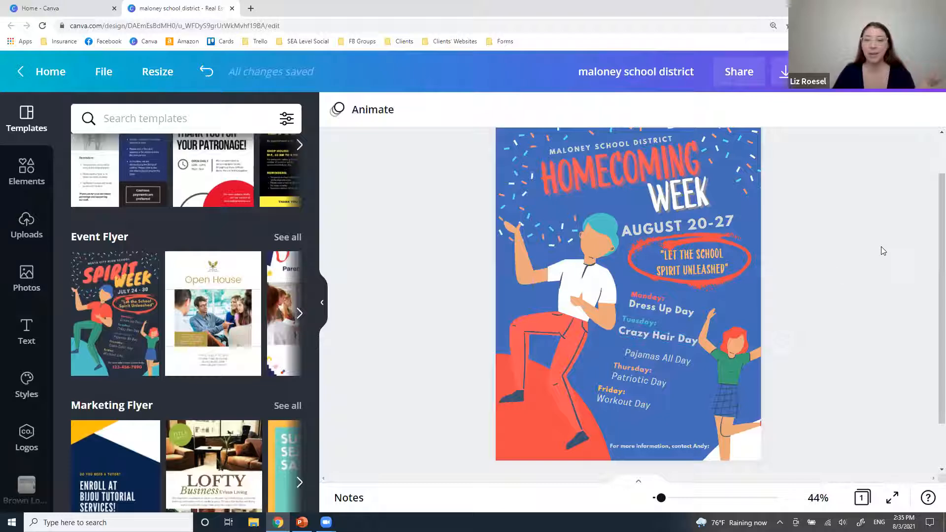
pyautogui.click(649, 335)
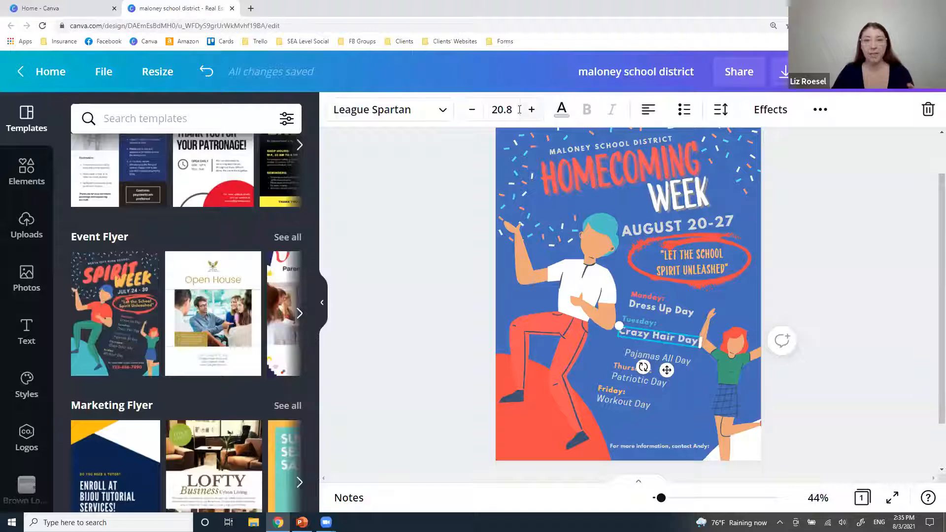
# Set Dress Up Day to size 20.8 and compare it with Pajamas All Day.
pyautogui.click(668, 312)
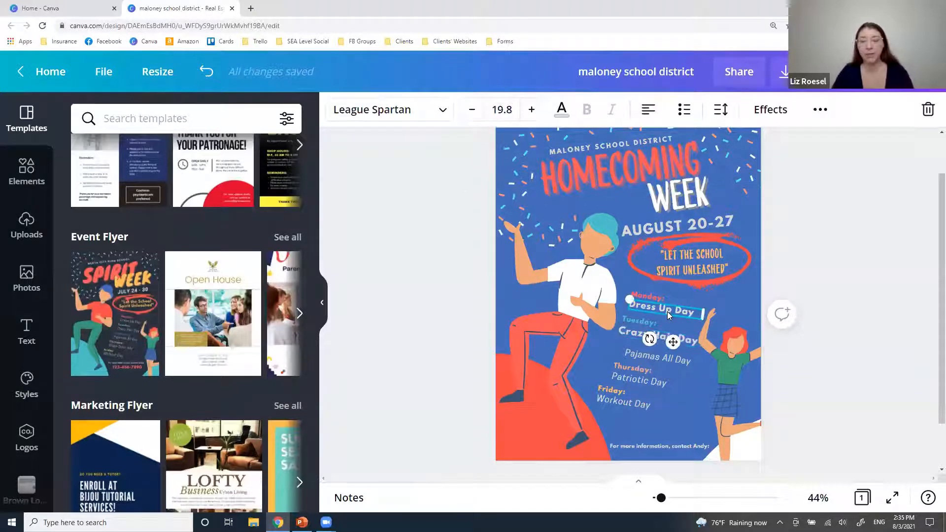
pyautogui.click(510, 107)
pyautogui.write('20.8')
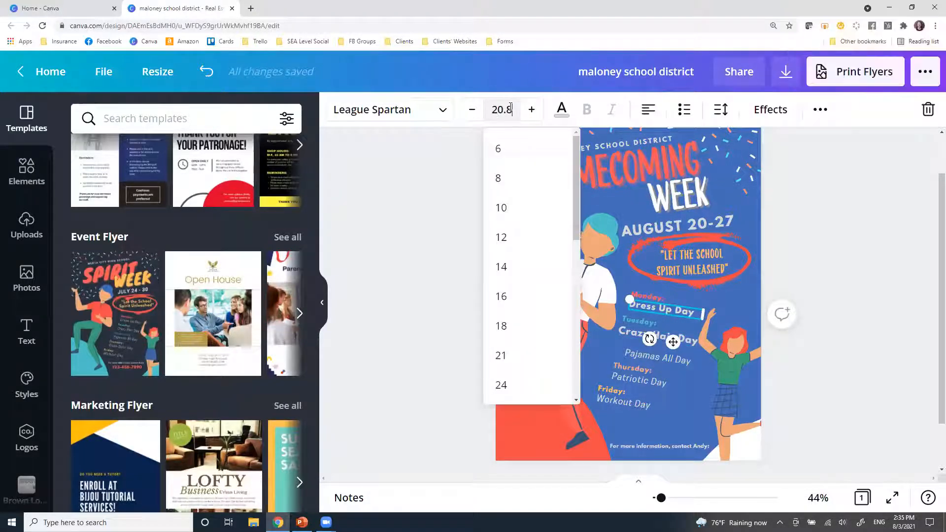
pyautogui.press('Return')
pyautogui.click(791, 267)
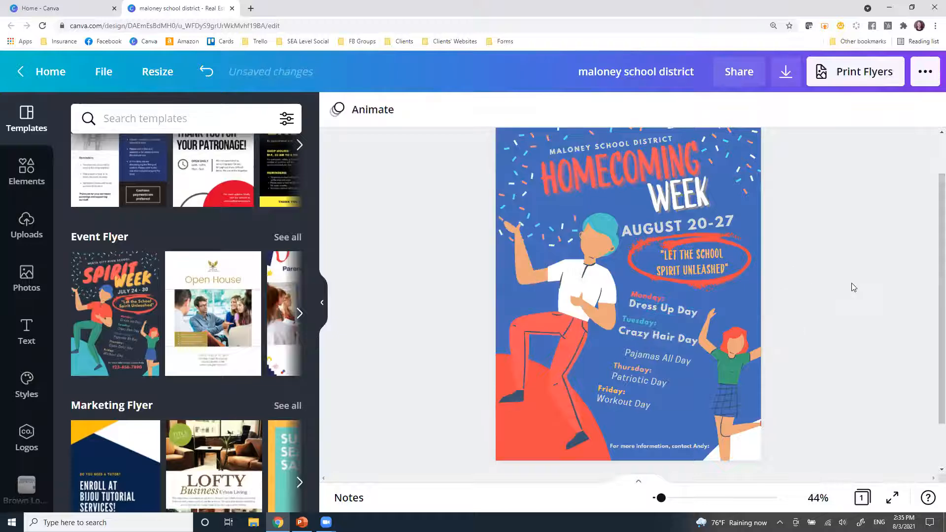
pyautogui.click(651, 311)
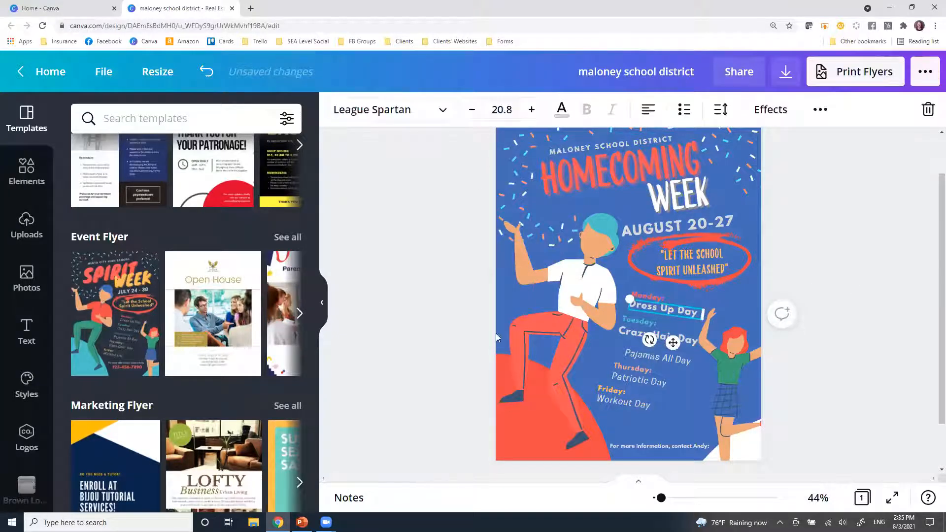
pyautogui.click(657, 358)
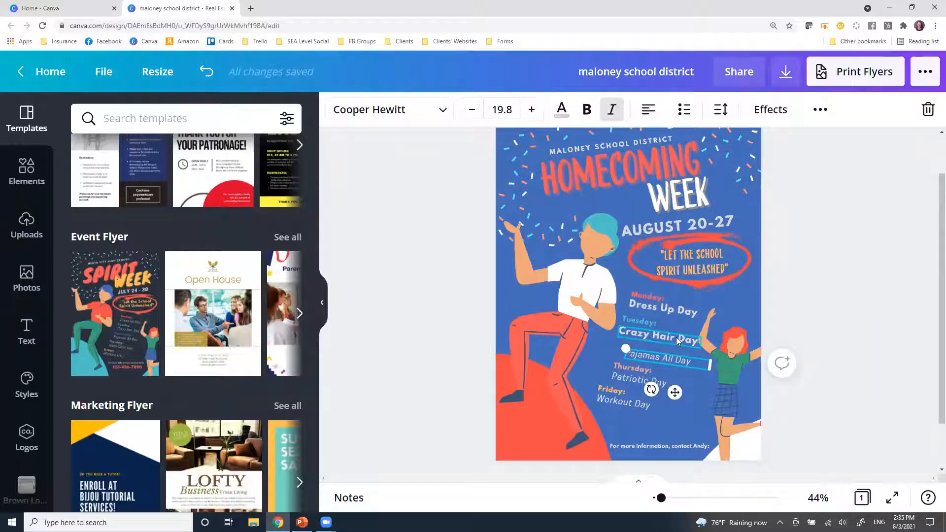
# Zoom in on the schedule and browse Crazy Hair Day's extra formatting and position options.
pyautogui.moveTo(676, 337); pyautogui.dragTo(680, 338)
pyautogui.moveTo(660, 498); pyautogui.dragTo(677, 497)
pyautogui.scroll(-3, 734, 410)
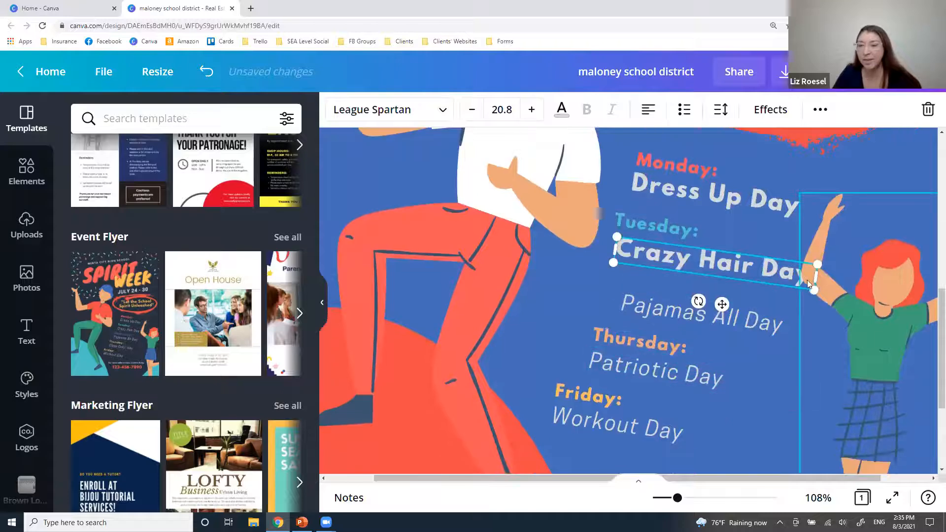
pyautogui.click(821, 111)
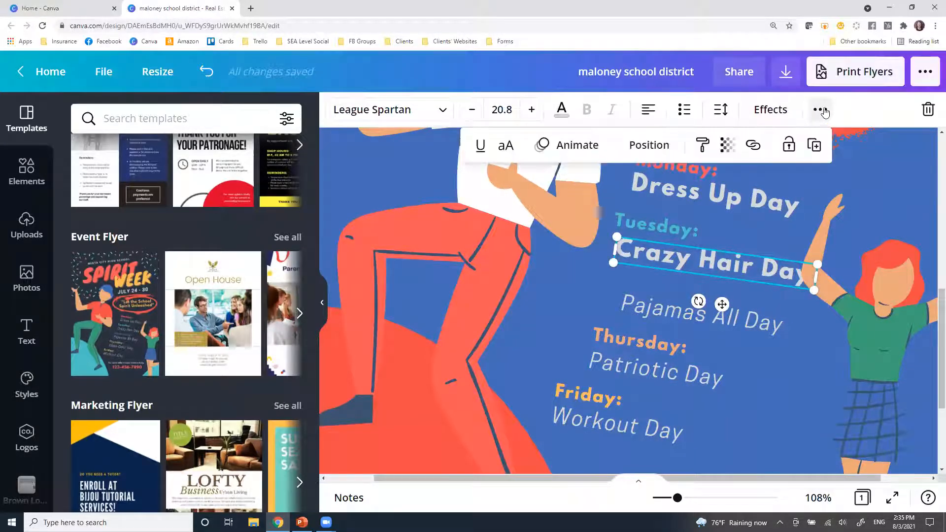
pyautogui.click(824, 113)
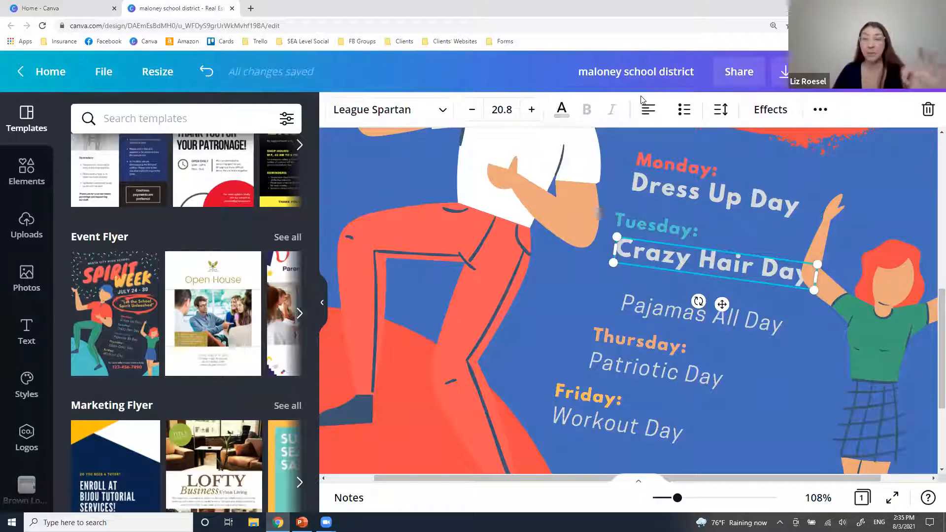
pyautogui.click(822, 110)
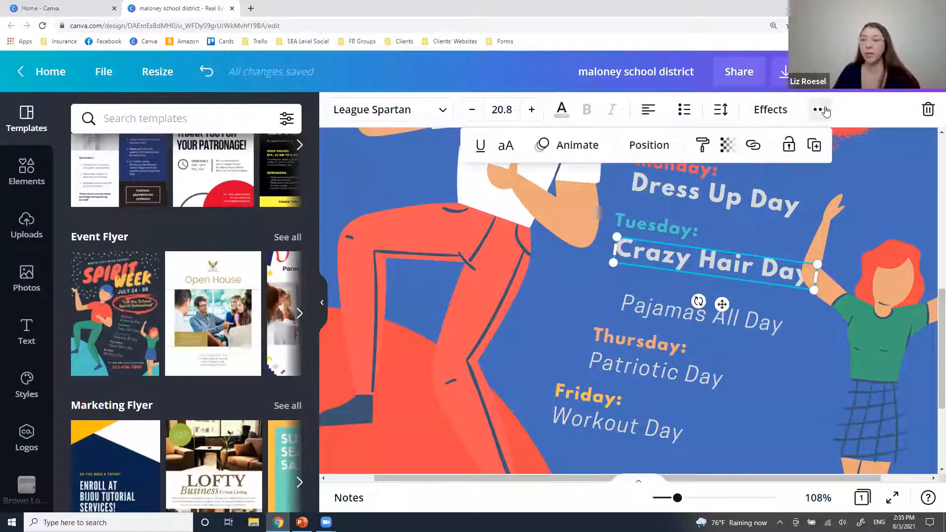
pyautogui.click(647, 147)
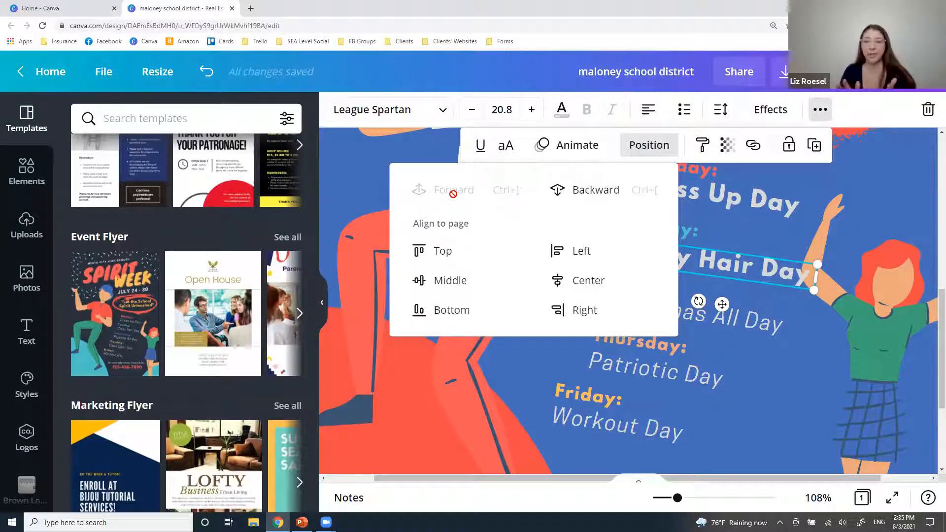
pyautogui.click(786, 411)
# Make Crazy Hair Day white using the Document Colors swatch.
pyautogui.click(728, 273)
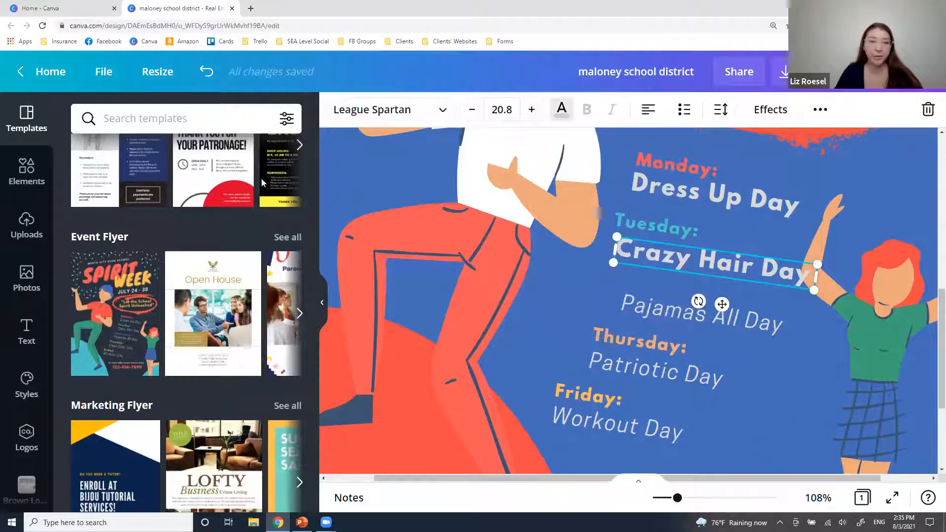
pyautogui.click(562, 110)
pyautogui.click(89, 267)
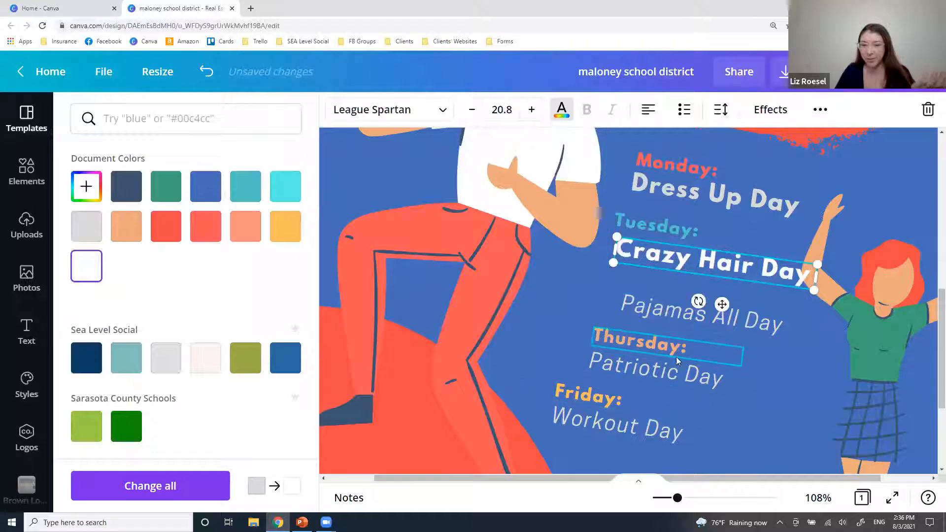
pyautogui.click(673, 378)
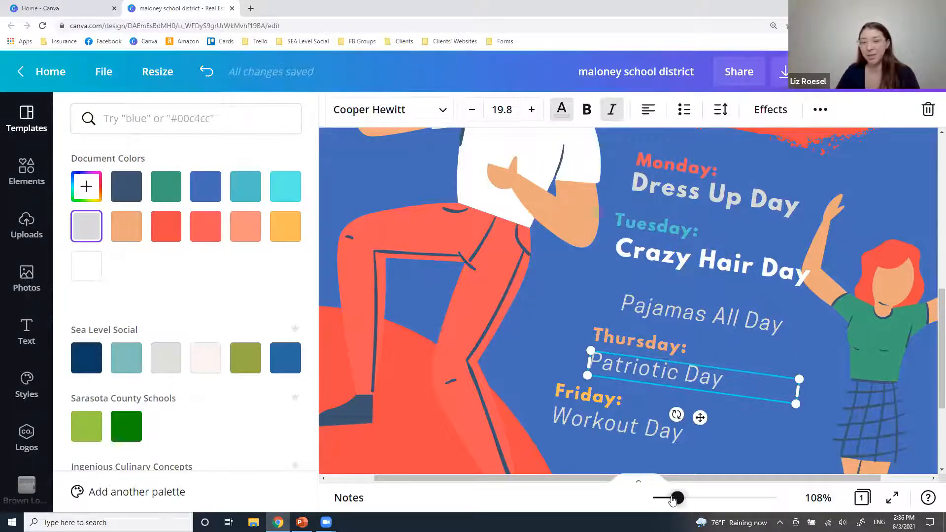
pyautogui.moveTo(672, 499); pyautogui.dragTo(669, 499)
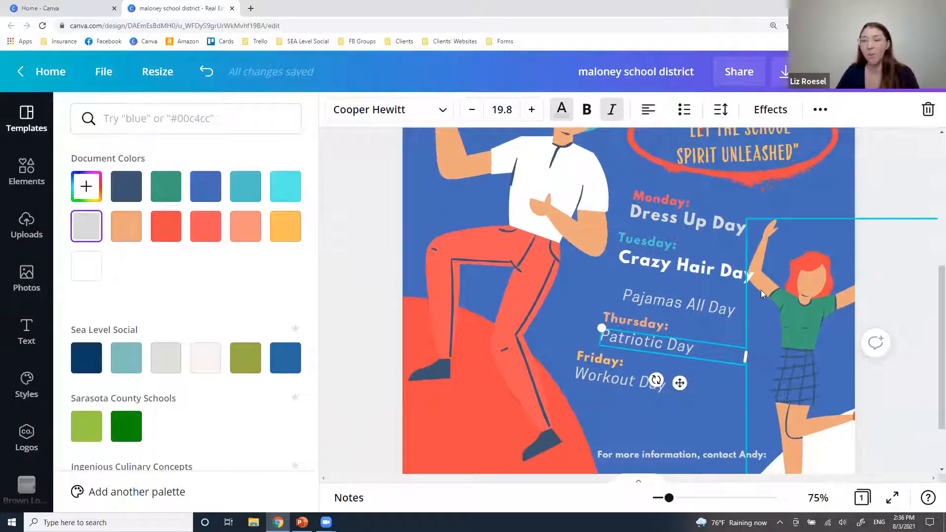
# Color the Dress Up Day text white and zoom out to 44% to show the flyer.
pyautogui.click(704, 223)
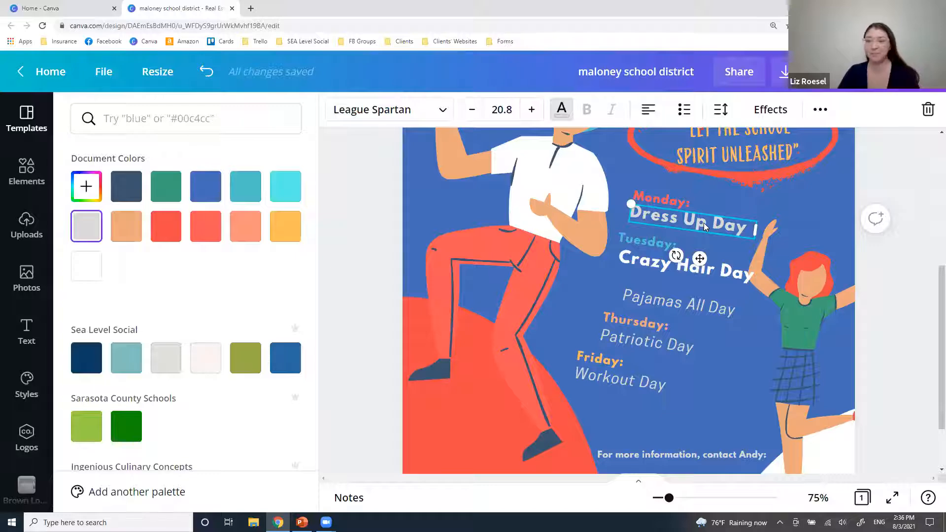
pyautogui.tripleClick(655, 216)
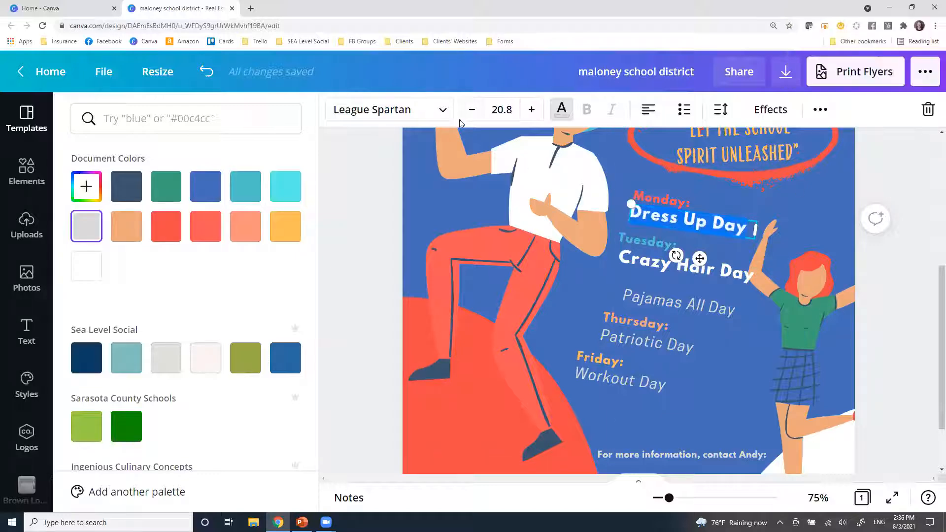
pyautogui.click(92, 279)
pyautogui.click(656, 307)
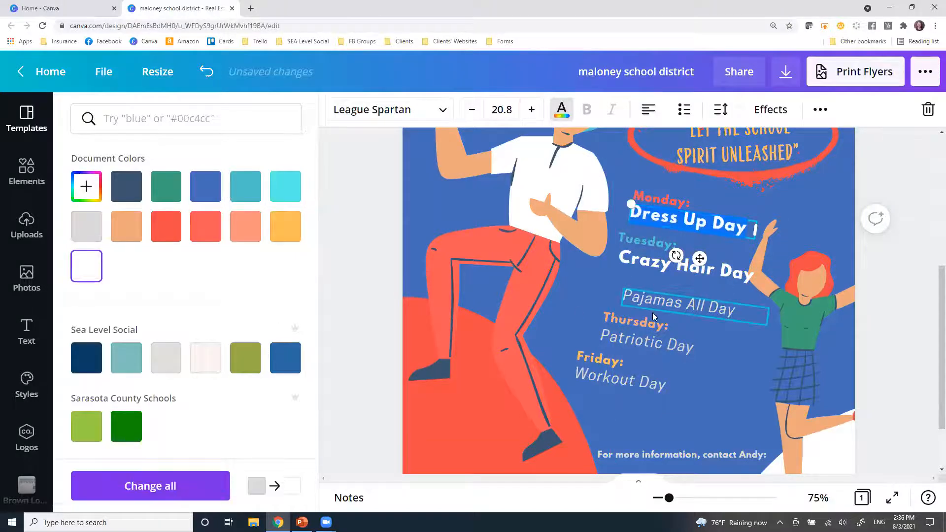
pyautogui.press('Escape')
pyautogui.moveTo(668, 497); pyautogui.dragTo(664, 498)
pyautogui.click(899, 384)
pyautogui.scroll(2, 899, 385)
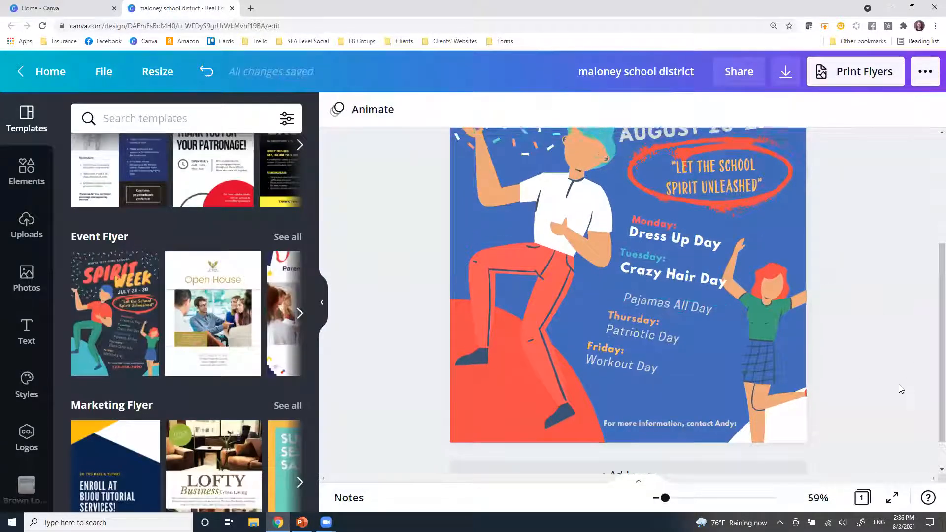
pyautogui.moveTo(665, 500); pyautogui.dragTo(661, 498)
pyautogui.scroll(2, 845, 337)
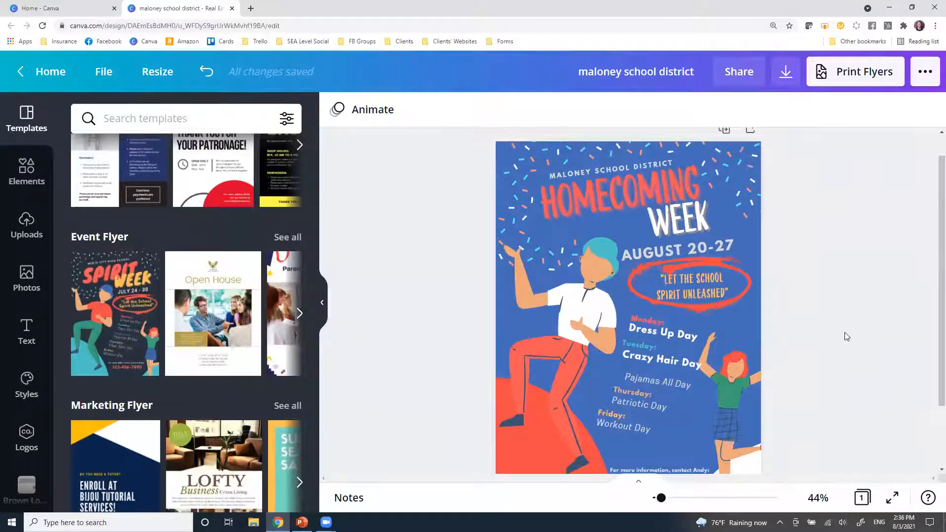
# Recolor the MALONEY SCHOOL DISTRICT heading from gray to white.
pyautogui.click(618, 166)
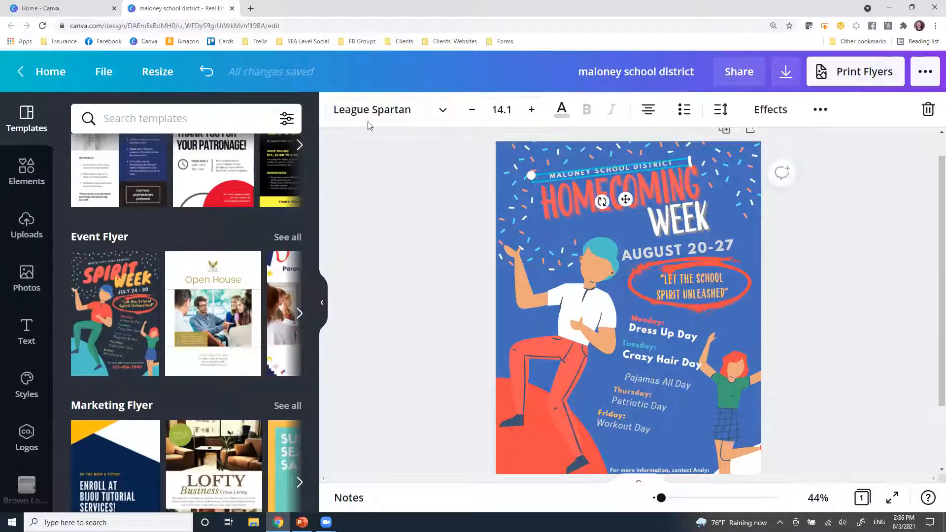
pyautogui.click(562, 109)
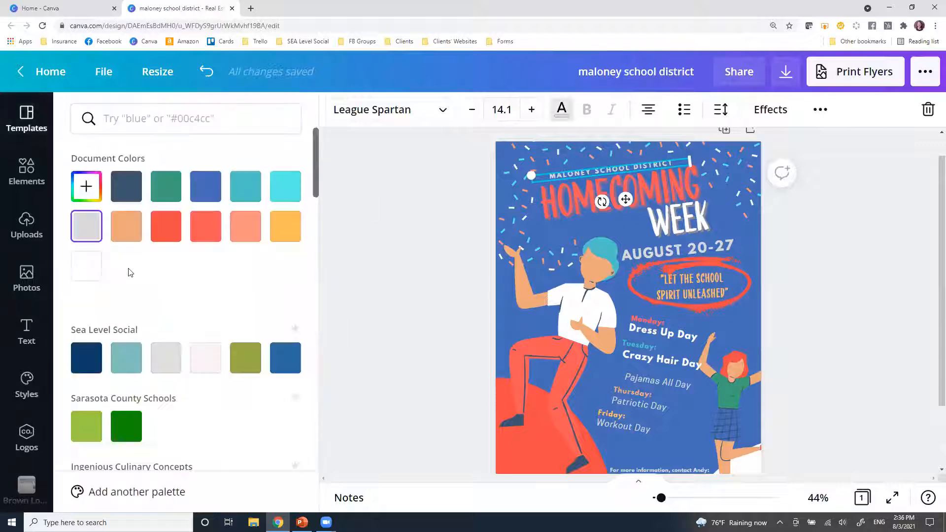
pyautogui.click(86, 275)
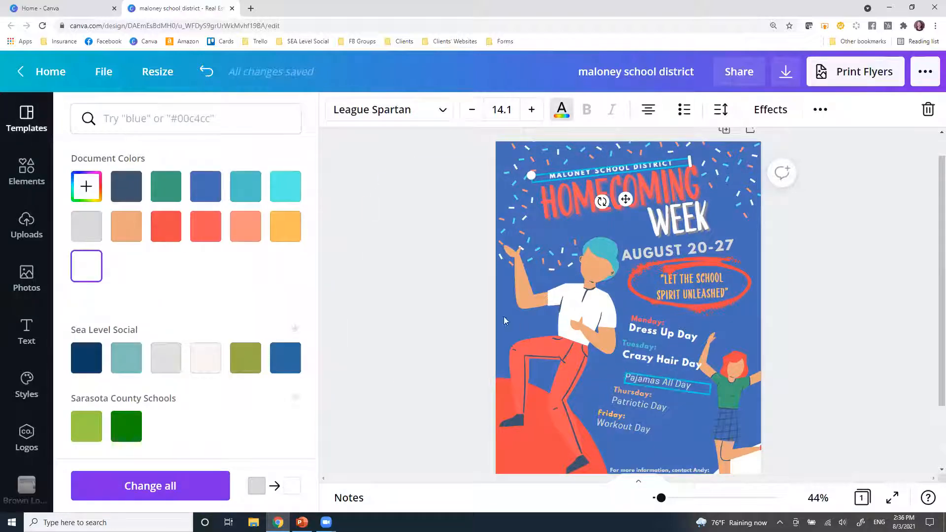
pyautogui.click(430, 301)
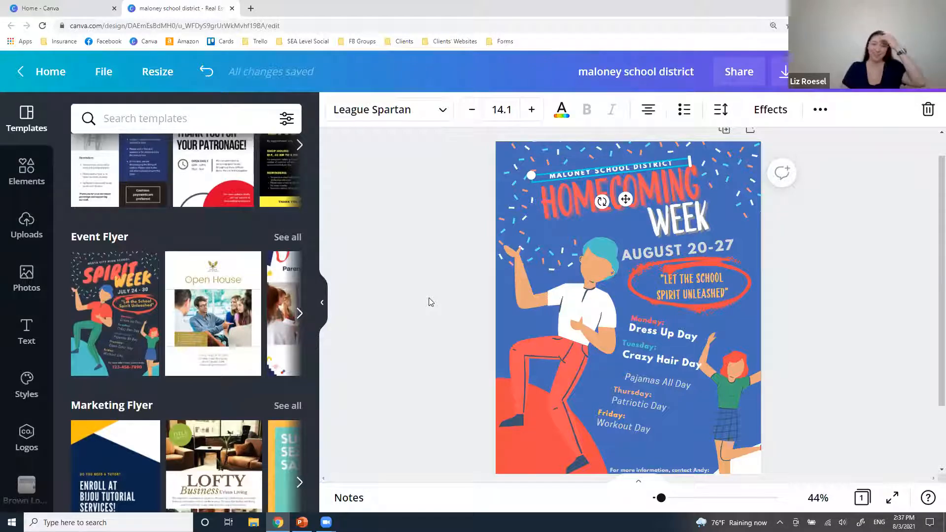
pyautogui.click(428, 302)
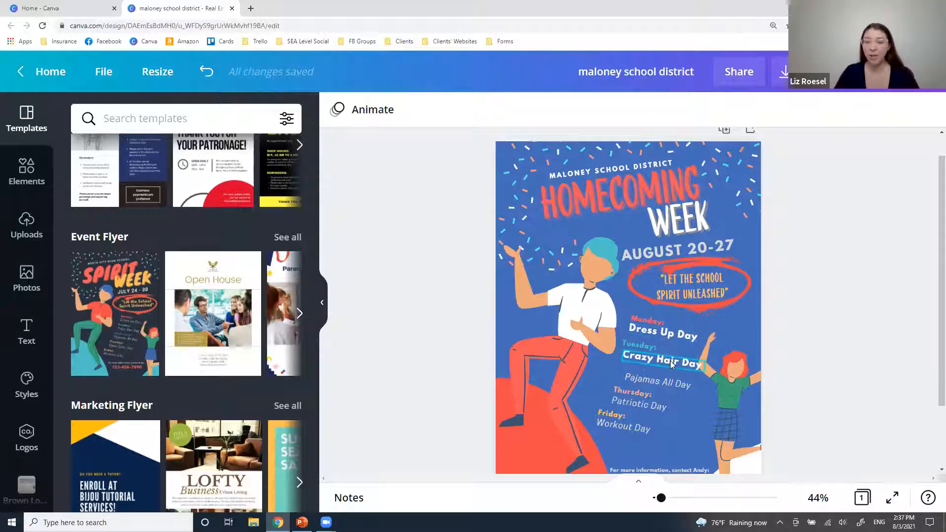
pyautogui.click(663, 333)
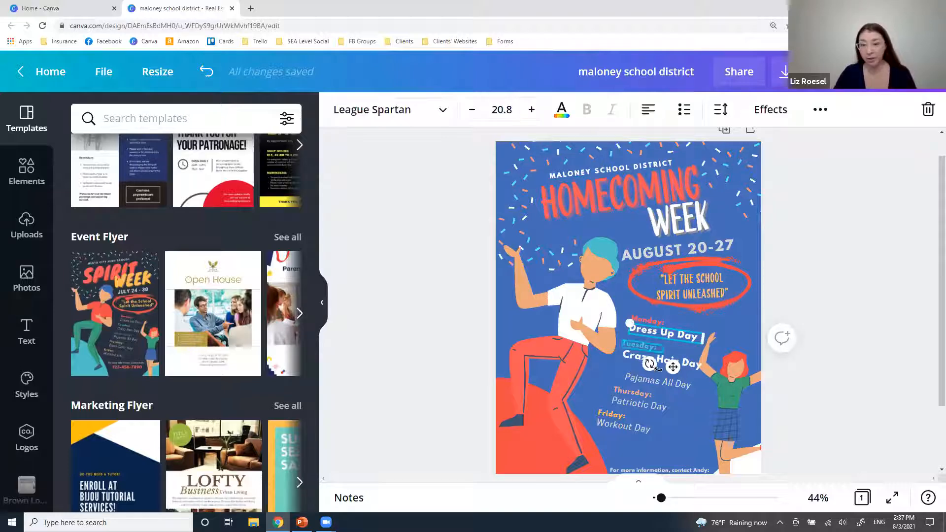
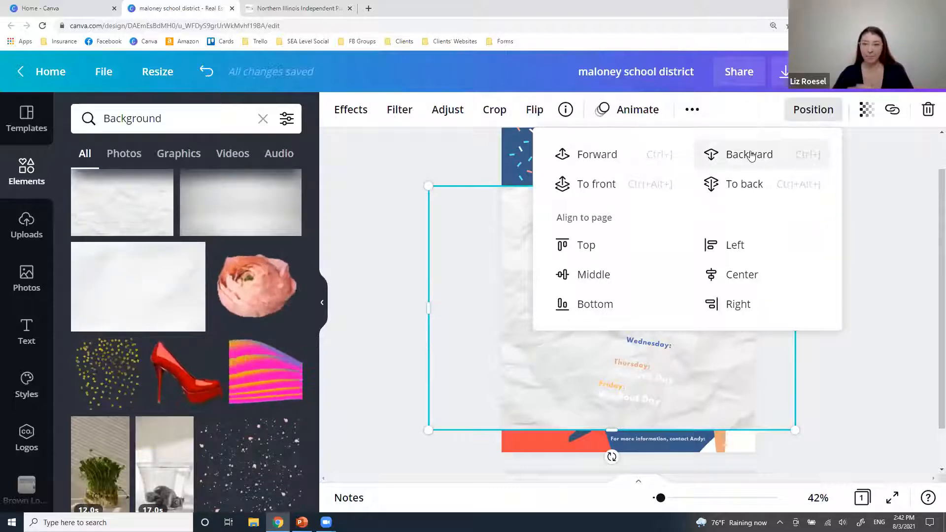
# Send the crumpled-paper image to back, reposition it, then delete it from the Homecoming Week flyer.
pyautogui.click(741, 185)
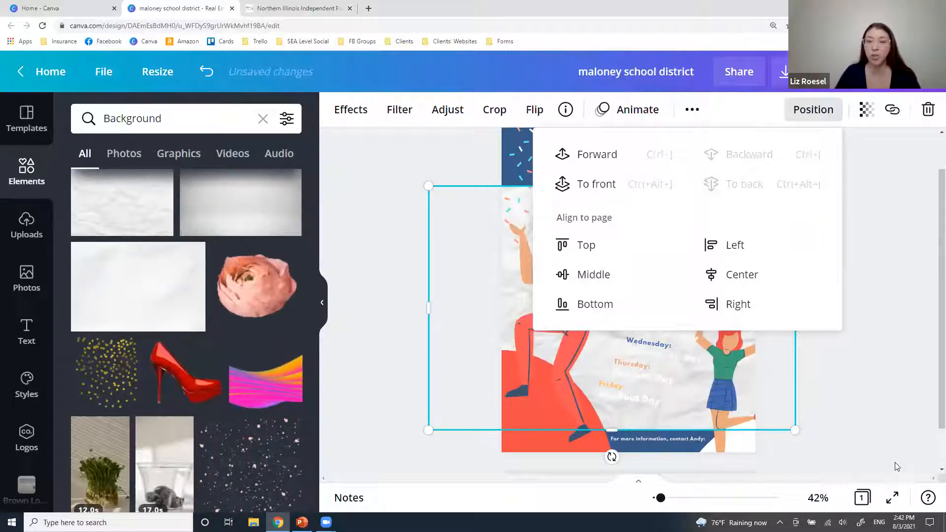
pyautogui.click(857, 368)
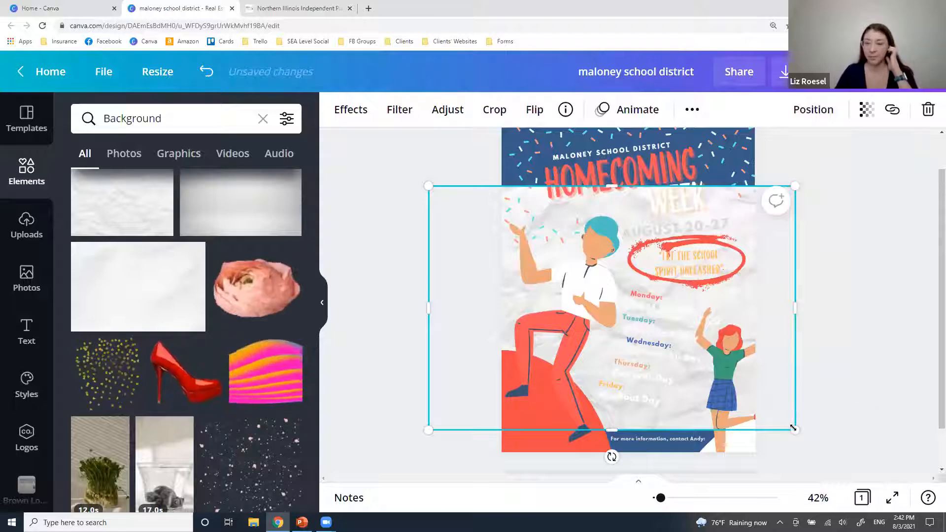
pyautogui.moveTo(795, 430); pyautogui.dragTo(936, 488)
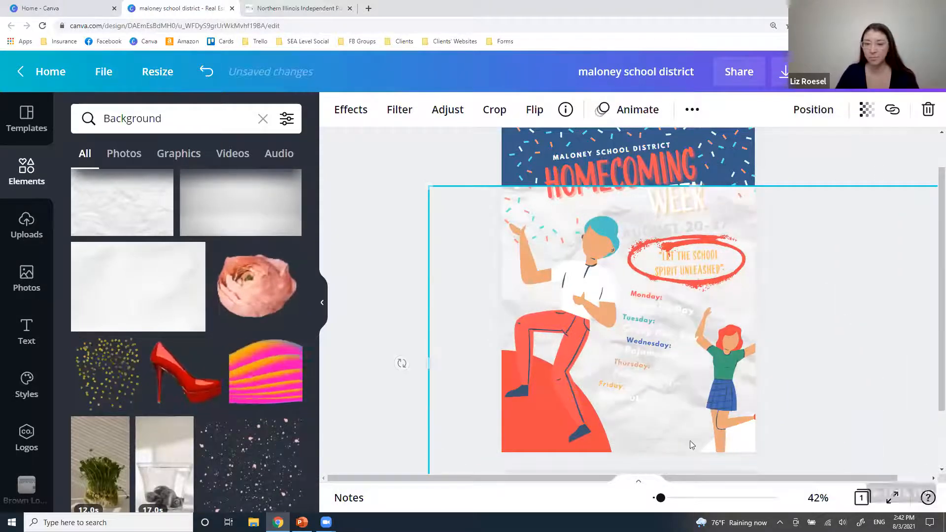
pyautogui.moveTo(401, 363); pyautogui.dragTo(638, 347)
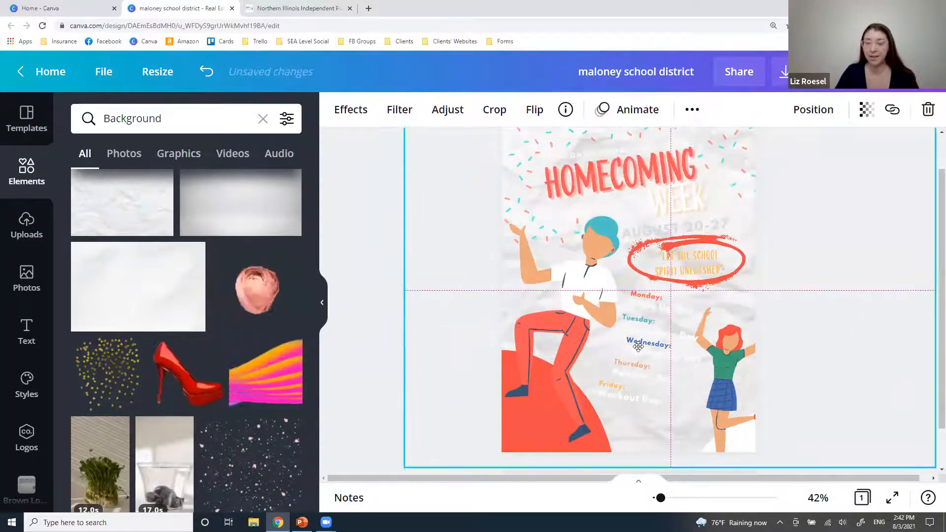
pyautogui.press('Delete')
pyautogui.scroll(-7, 223, 394)
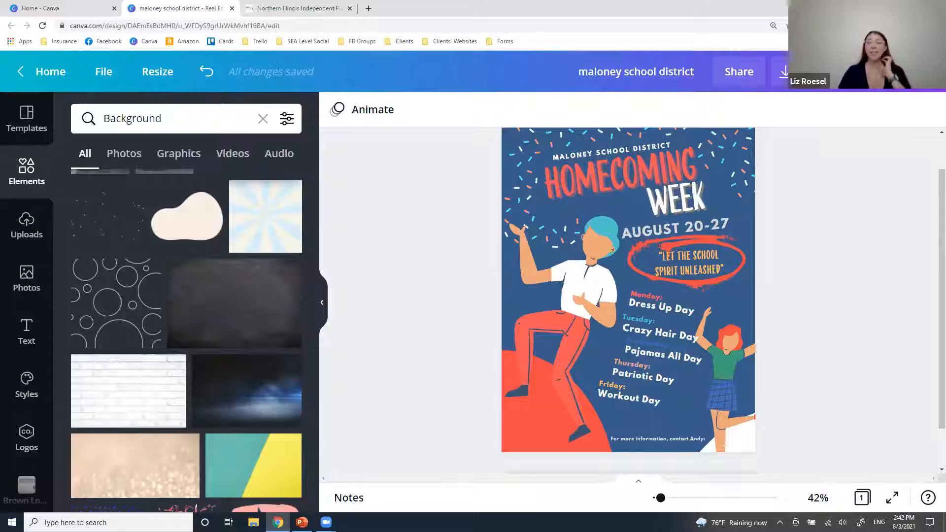
pyautogui.click(47, 8)
pyautogui.click(376, 114)
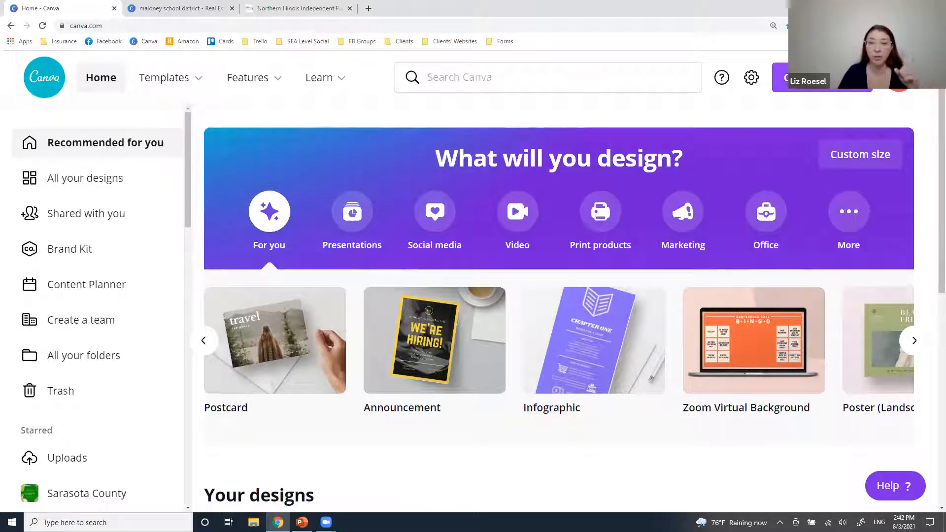
pyautogui.click(821, 95)
pyautogui.write('flyer')
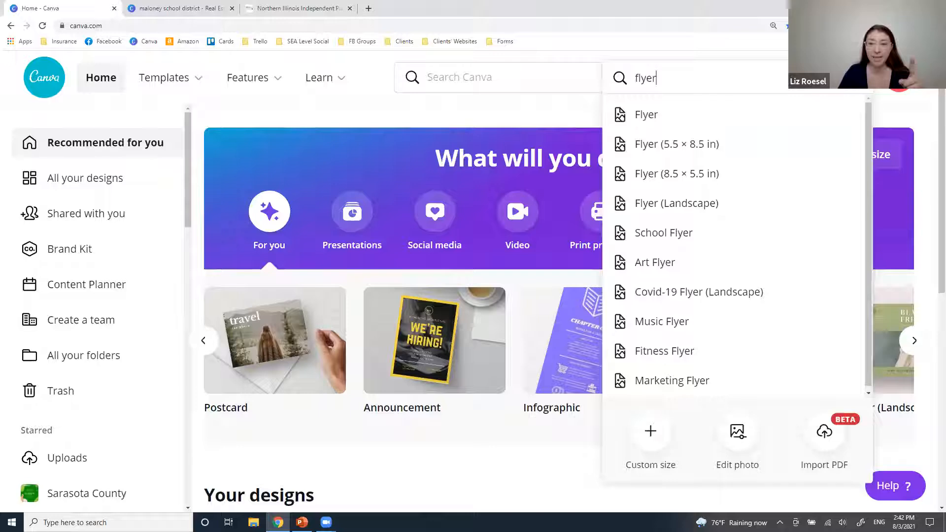
pyautogui.click(655, 438)
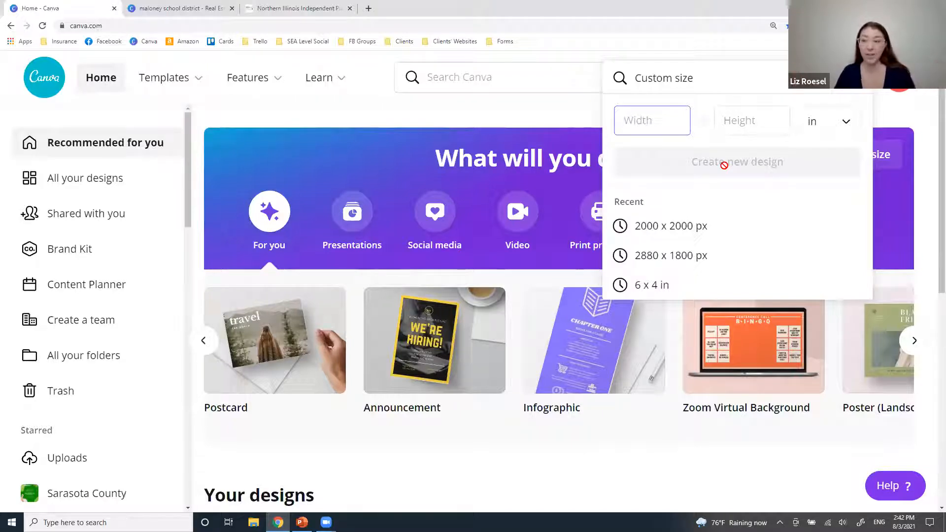
pyautogui.click(699, 77)
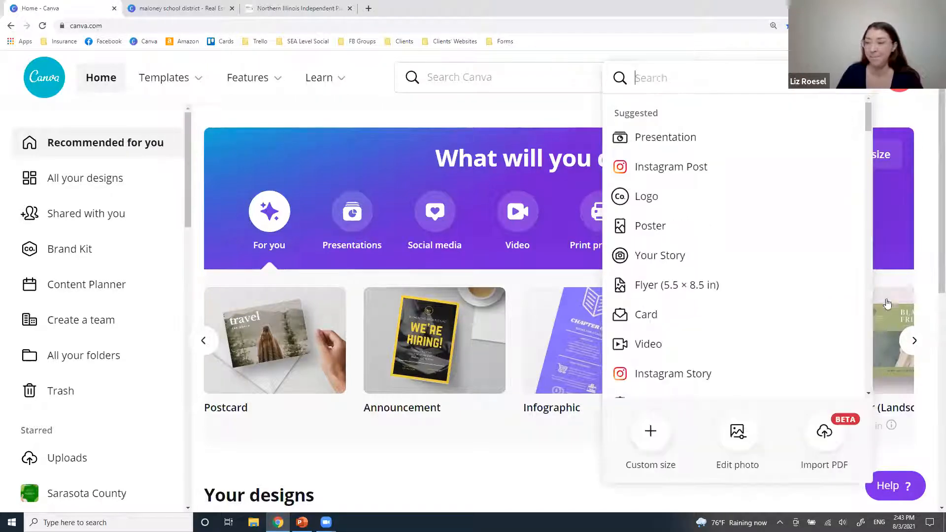
pyautogui.scroll(-1, 403, 246)
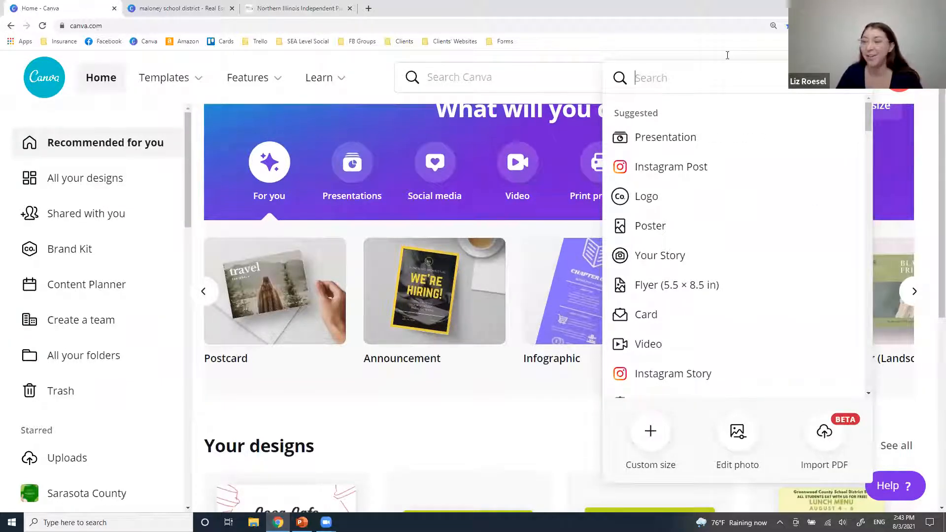
# From the Homecoming Week poster tab, glance at Uploads and the File menu, then go Home.
pyautogui.click(189, 8)
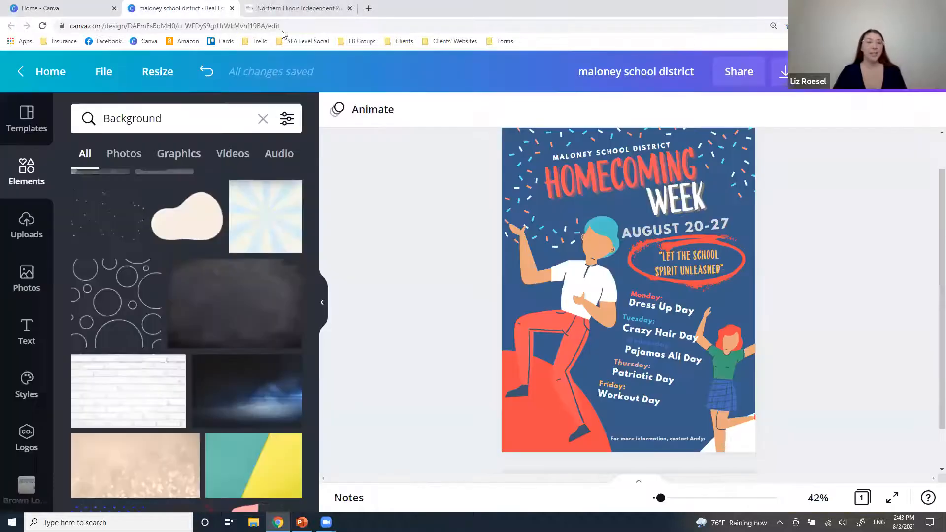
pyautogui.click(26, 222)
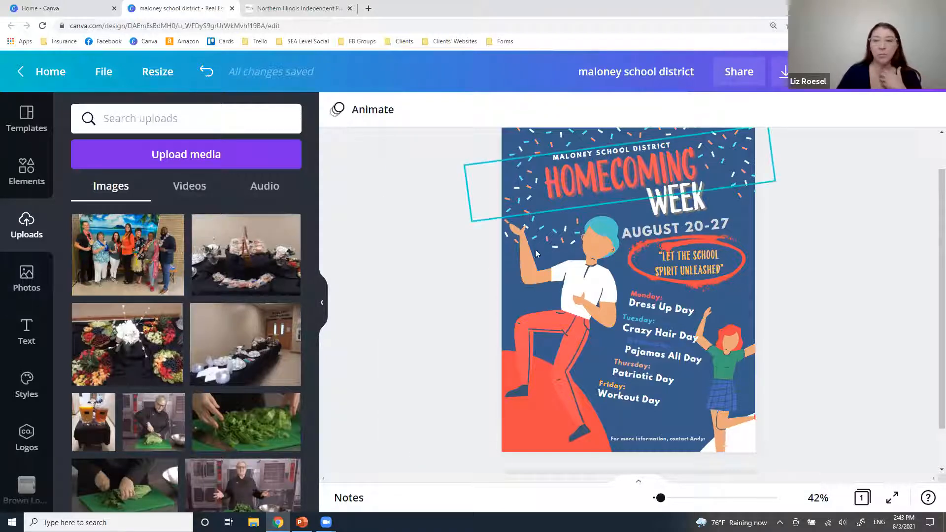
pyautogui.click(103, 71)
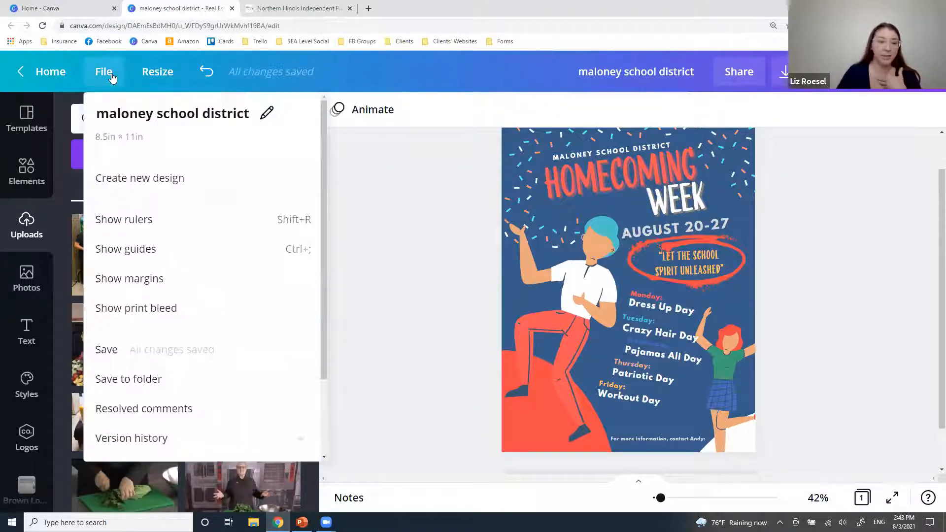
pyautogui.click(111, 75)
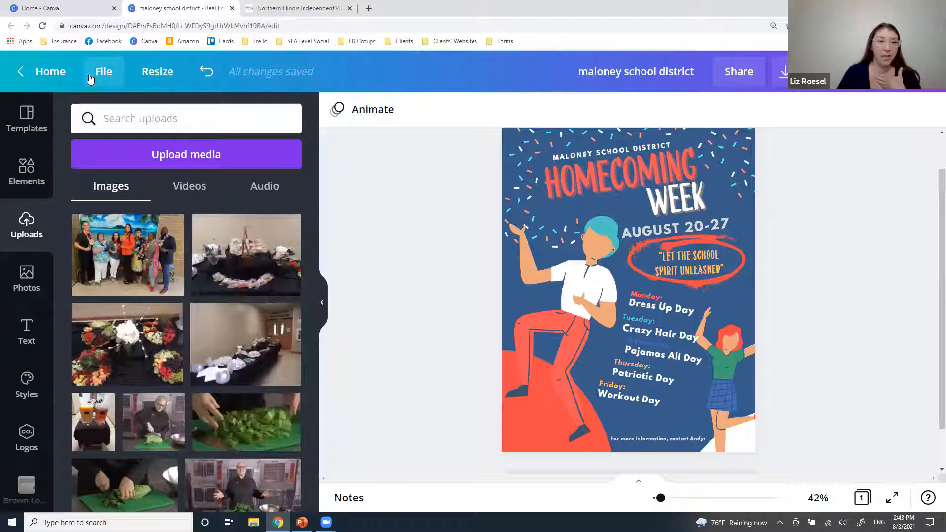
pyautogui.click(56, 74)
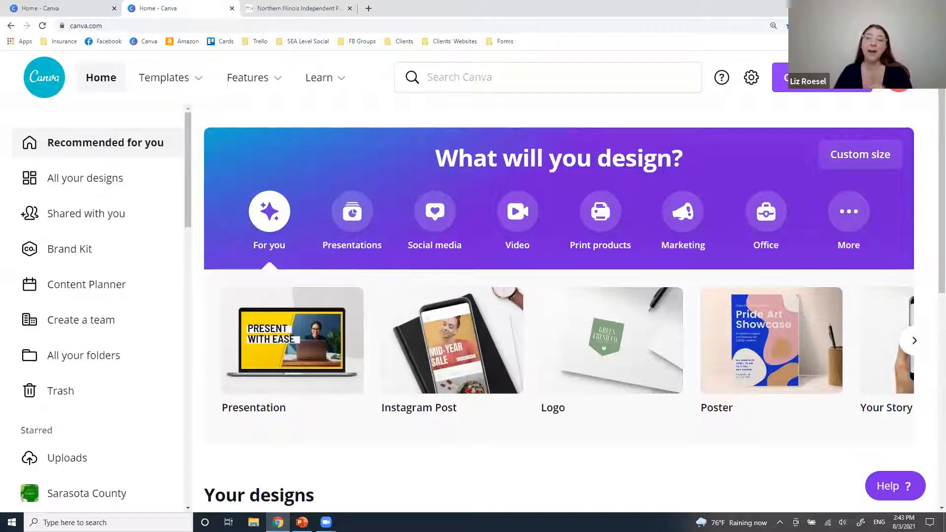
# Search 'facebook' under Create a design and start a blank 940 × 788 px Facebook Post.
pyautogui.click(793, 77)
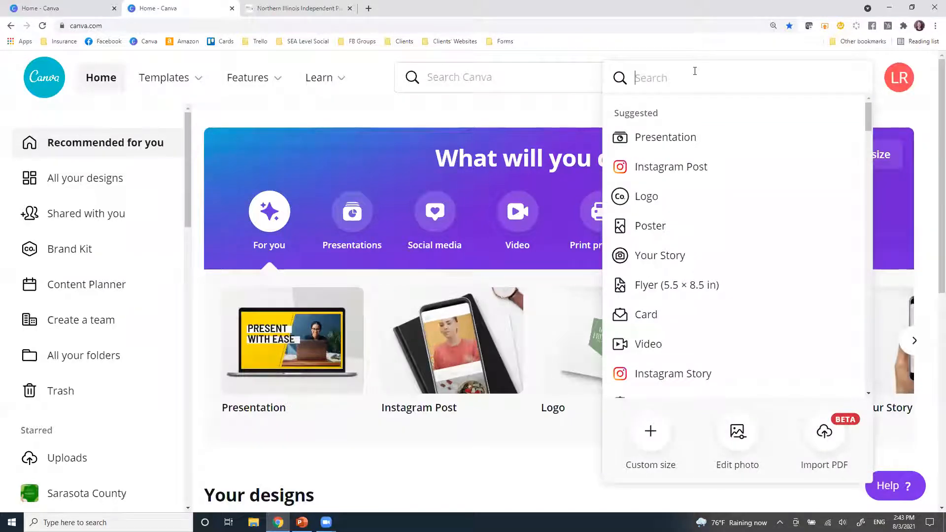
pyautogui.write('facebook')
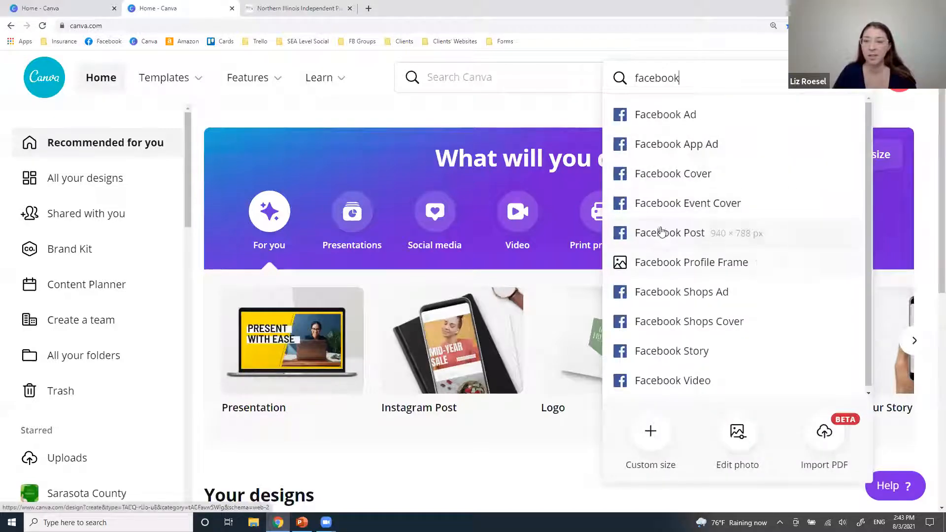
pyautogui.click(661, 232)
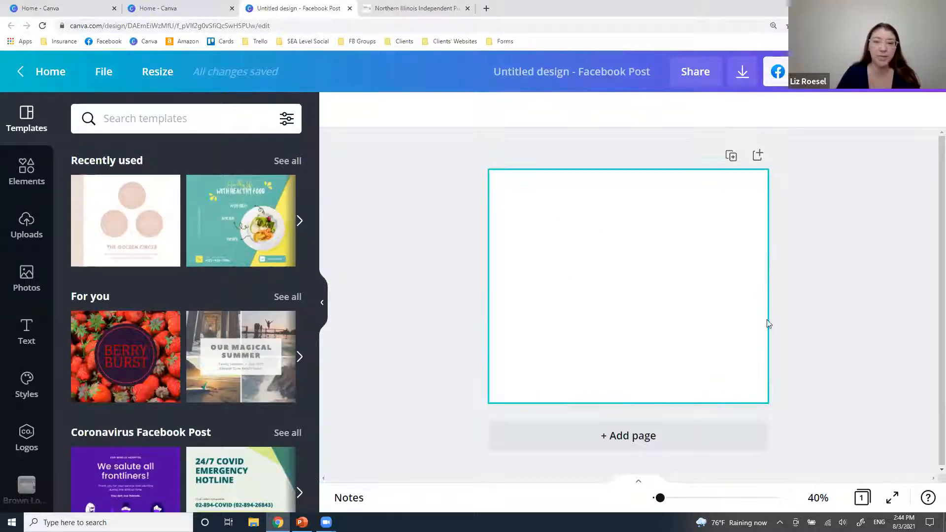
# Upload the round yellow-and-black logo from the device's Downloads folder.
pyautogui.click(26, 222)
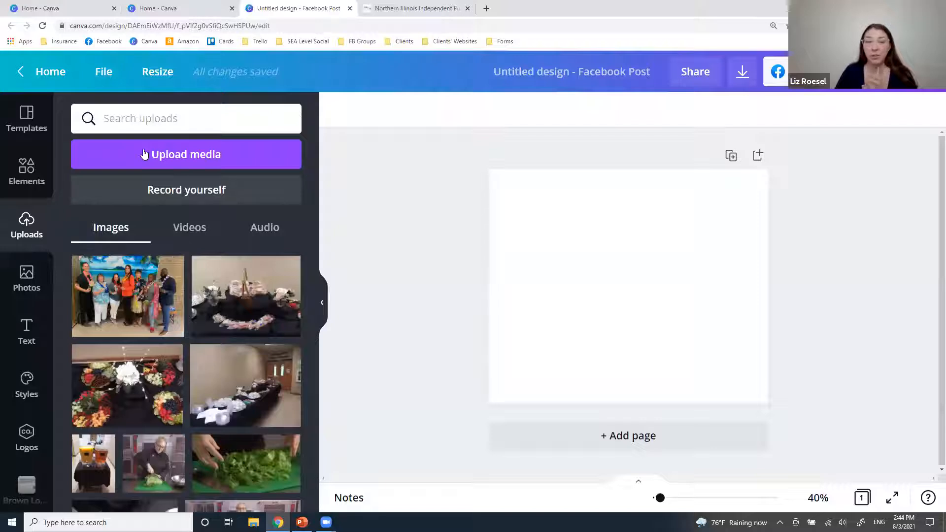
pyautogui.click(144, 154)
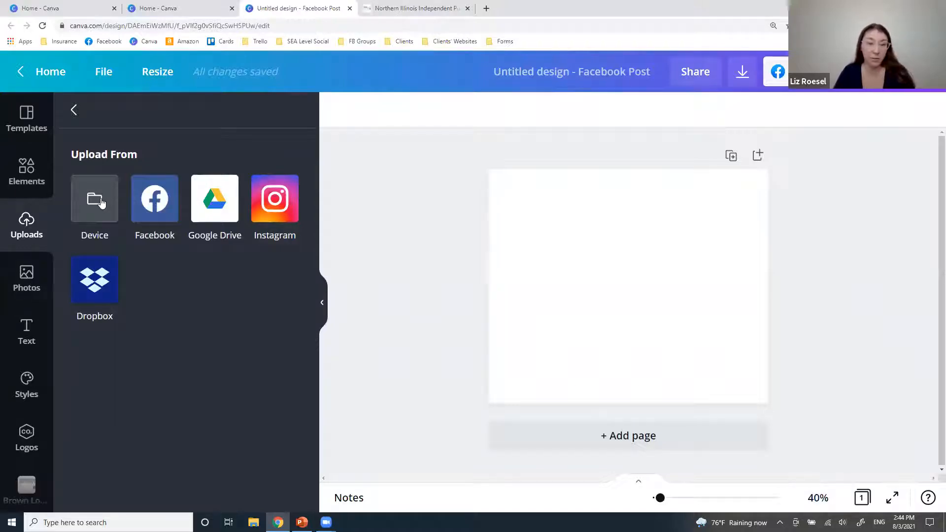
pyautogui.click(100, 199)
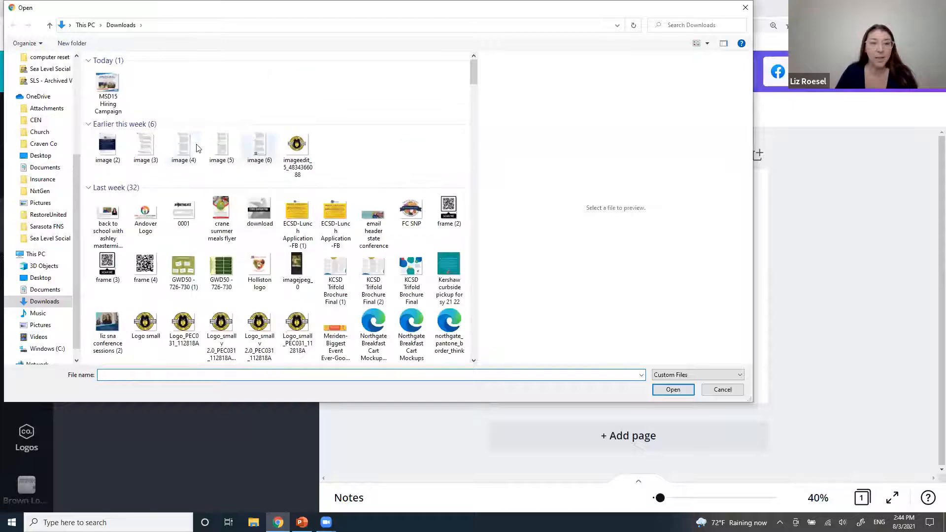
pyautogui.doubleClick(184, 229)
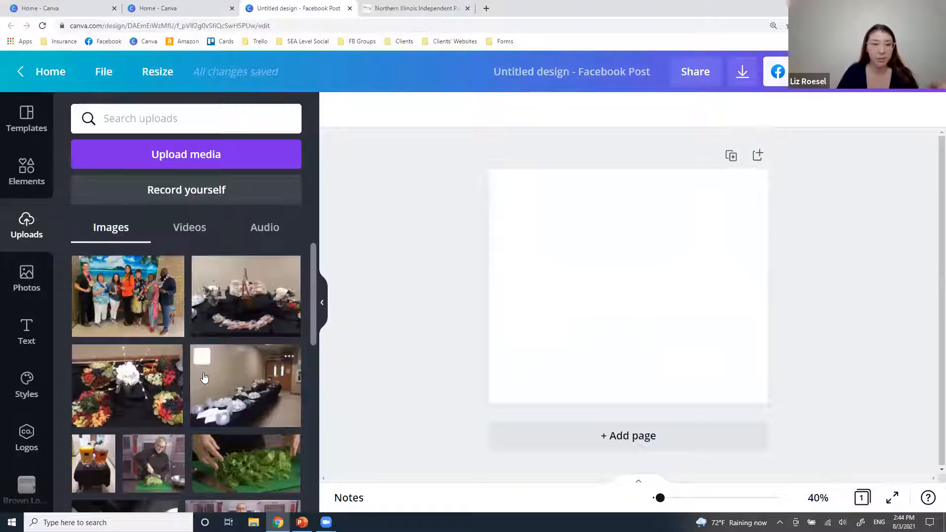
# Retry uploading the logo file from the device and dismiss the Upload Error.
pyautogui.scroll(-3, 257, 427)
pyautogui.scroll(3, 258, 426)
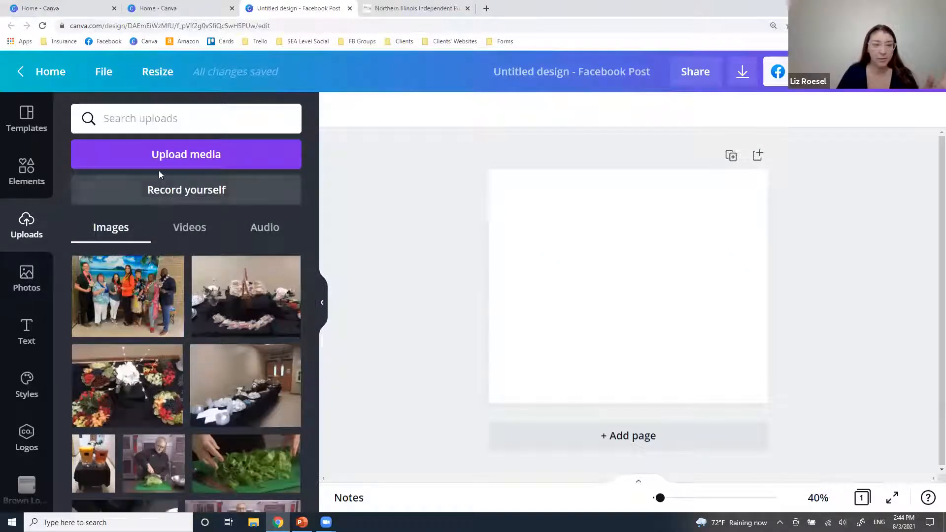
pyautogui.click(159, 158)
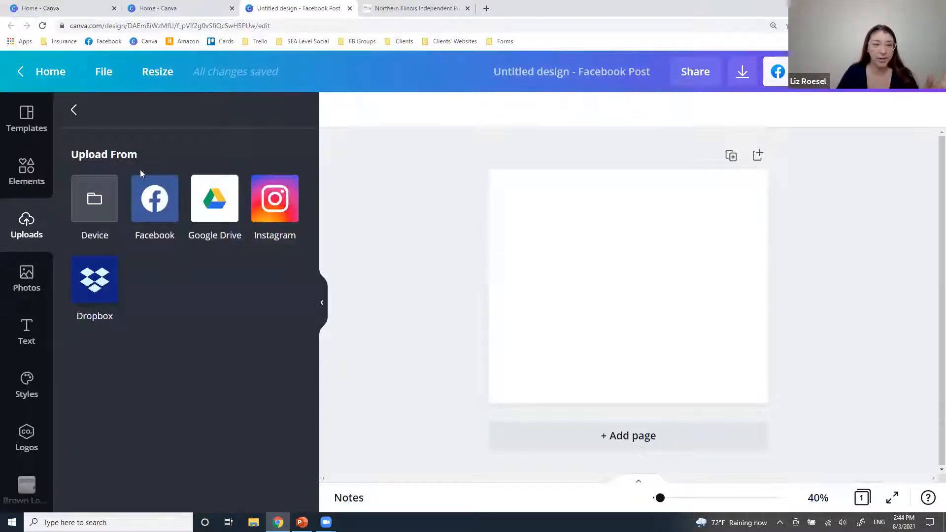
pyautogui.click(102, 204)
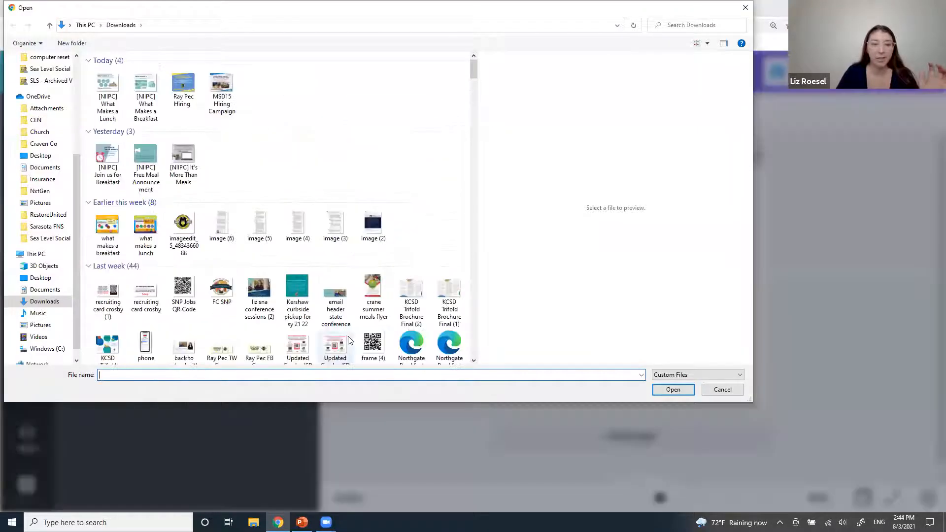
pyautogui.doubleClick(184, 229)
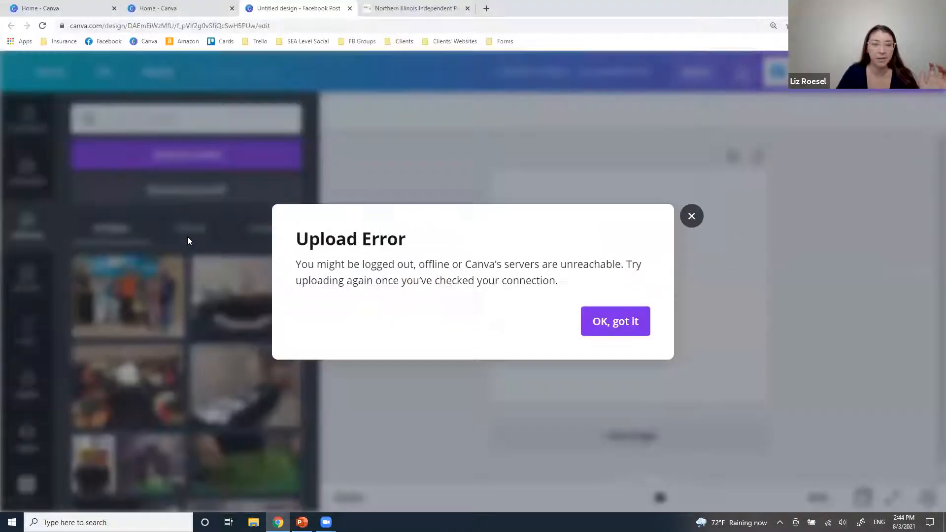
pyautogui.click(627, 323)
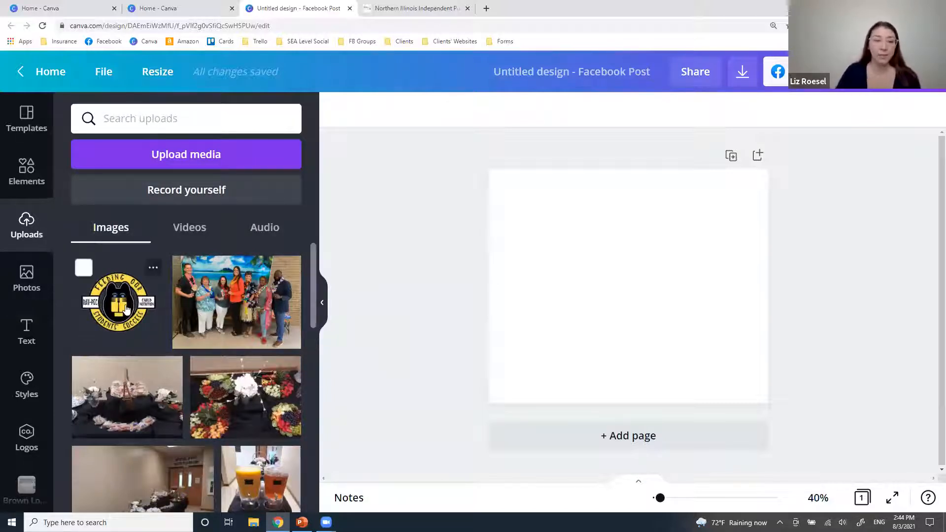
# Add the yellow logo, shrink it, move it to the bottom centre, then delete it.
pyautogui.click(126, 308)
pyautogui.moveTo(562, 220); pyautogui.dragTo(628, 286)
pyautogui.moveTo(666, 343); pyautogui.dragTo(628, 378)
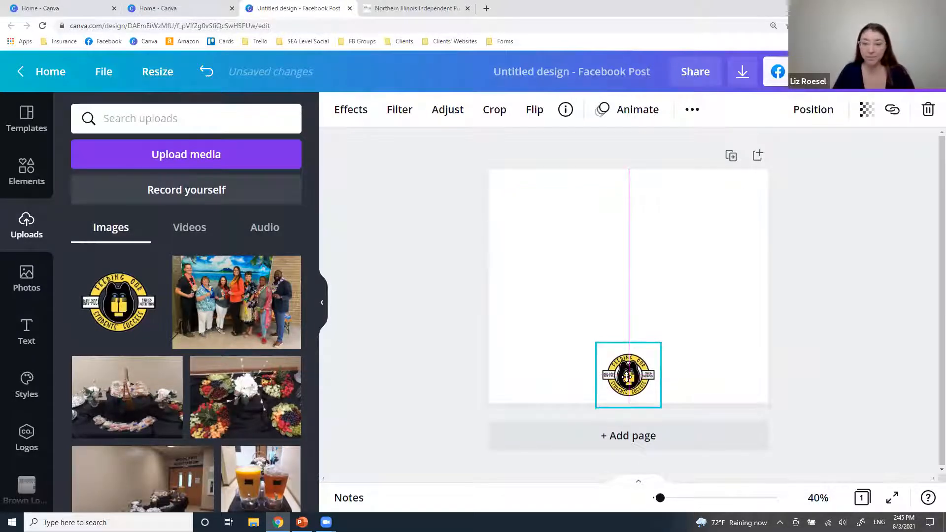
pyautogui.click(819, 348)
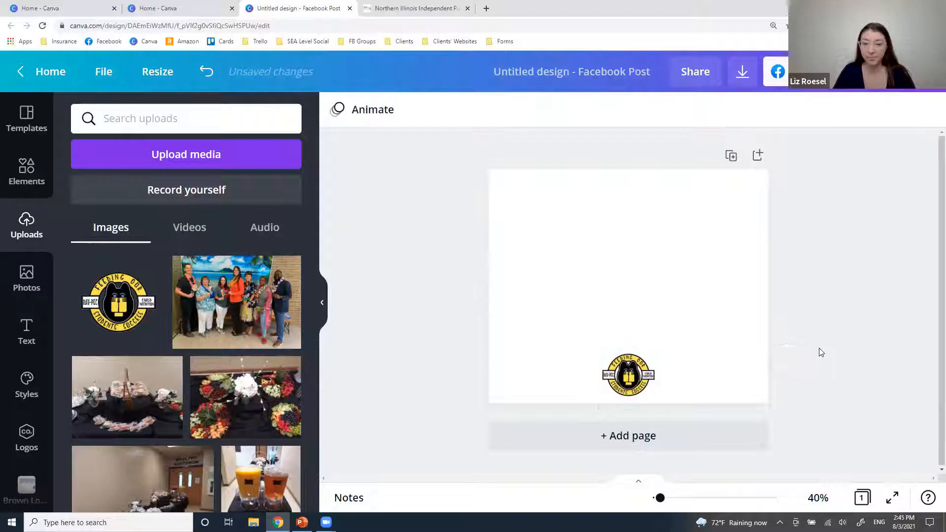
pyautogui.click(626, 384)
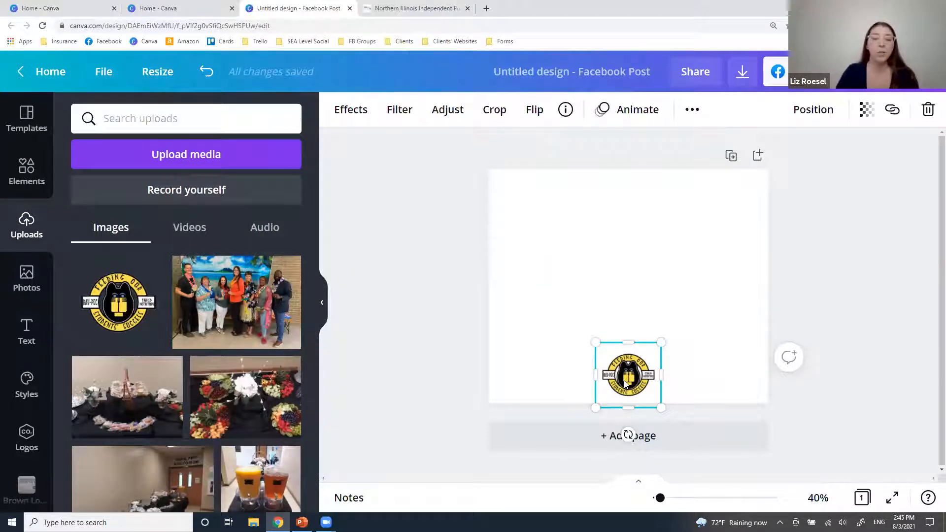
pyautogui.press('Delete')
pyautogui.scroll(-8, 226, 420)
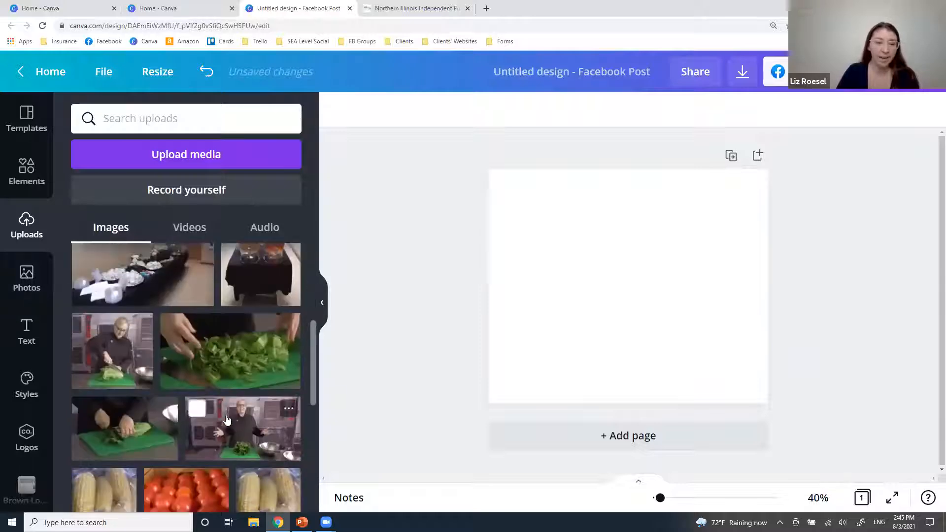
# Add the chef-chopping-lettuce video and stretch it from the top-left corner to fill the page.
pyautogui.click(127, 354)
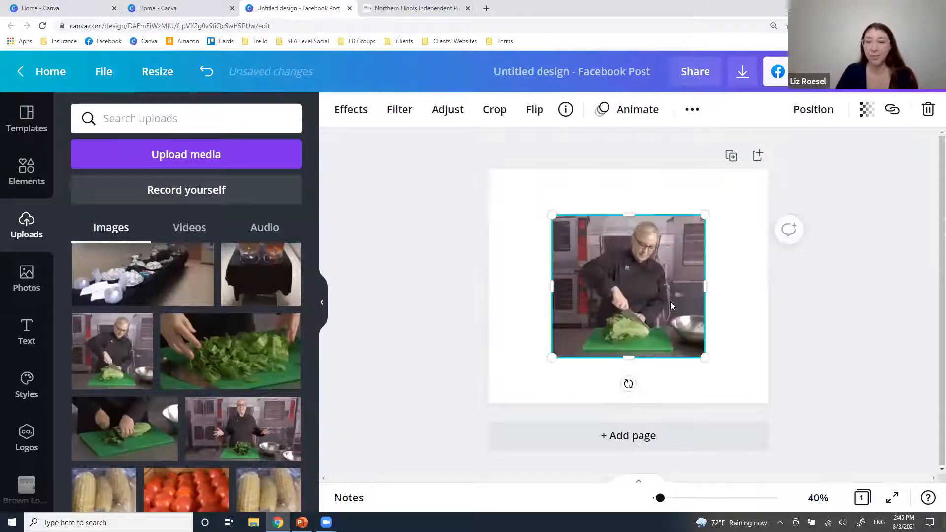
pyautogui.moveTo(670, 306); pyautogui.dragTo(620, 277)
pyautogui.moveTo(641, 311); pyautogui.dragTo(659, 327)
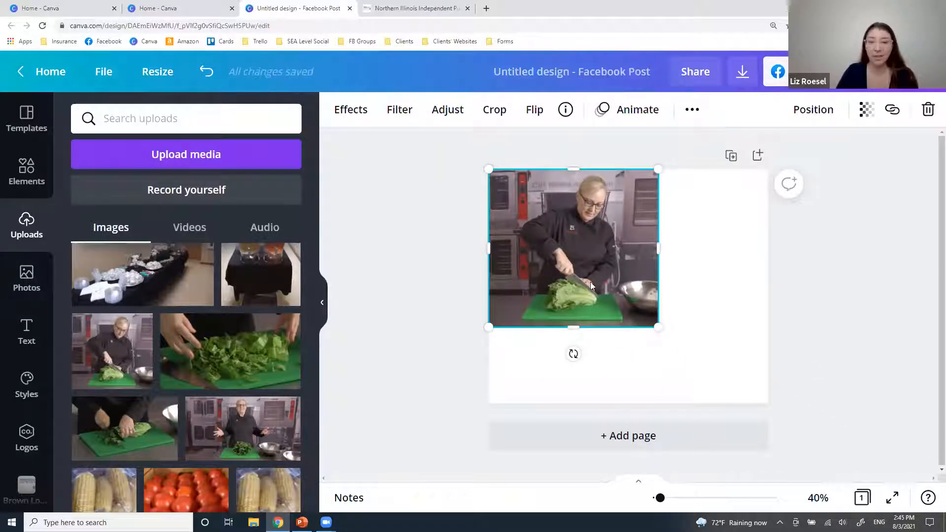
pyautogui.moveTo(659, 328); pyautogui.dragTo(779, 412)
pyautogui.moveTo(711, 367); pyautogui.dragTo(710, 358)
pyautogui.click(851, 345)
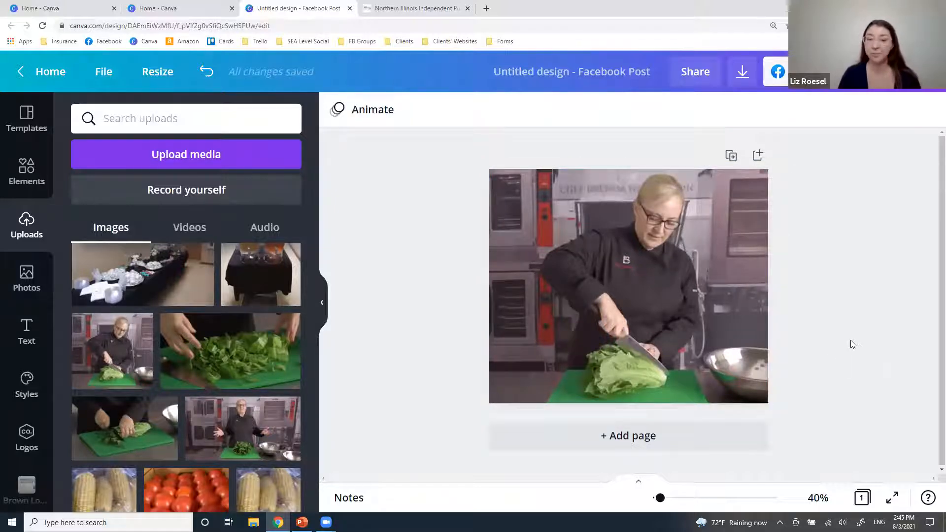
pyautogui.click(589, 218)
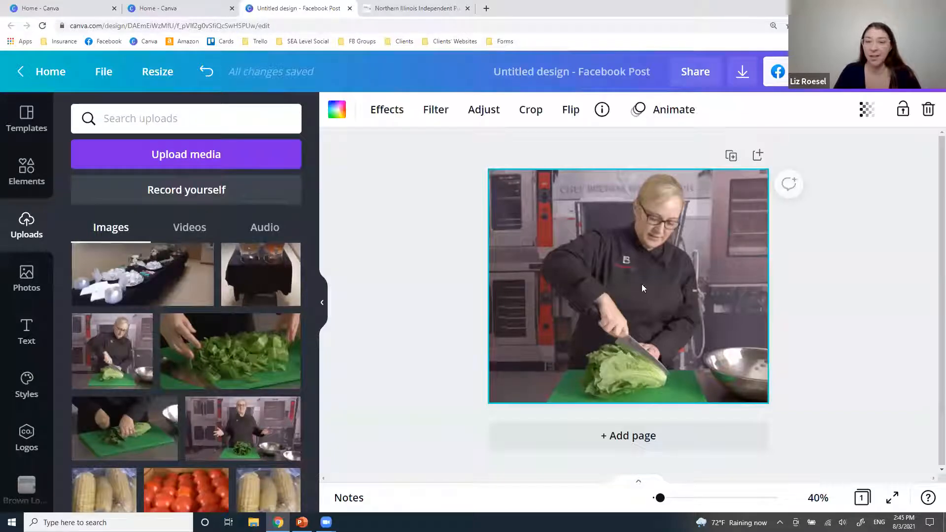
# Lower the chef video's transparency so it appears faded.
pyautogui.click(865, 109)
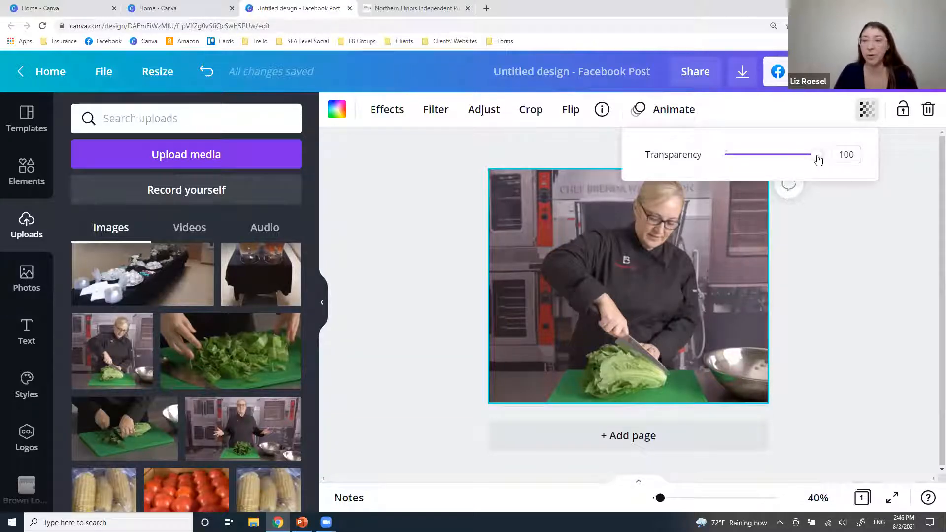
pyautogui.moveTo(818, 159); pyautogui.dragTo(757, 161)
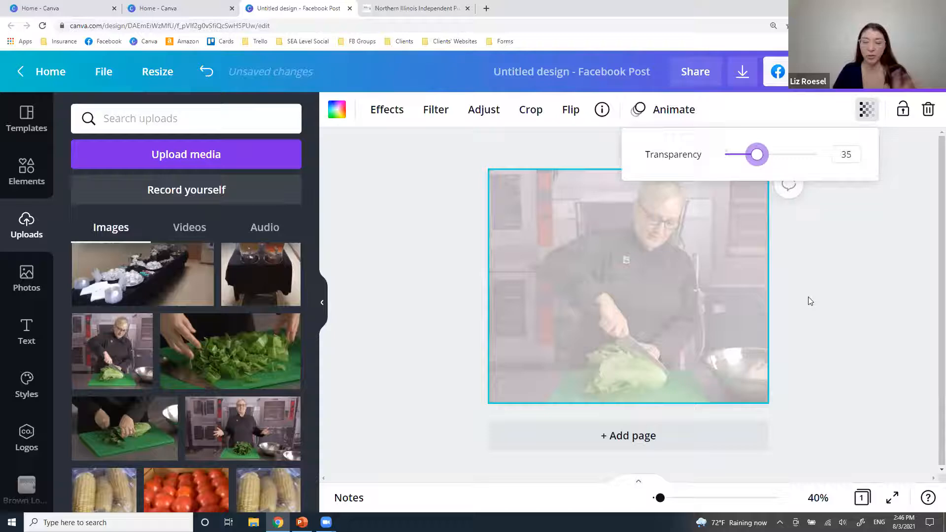
pyautogui.click(843, 302)
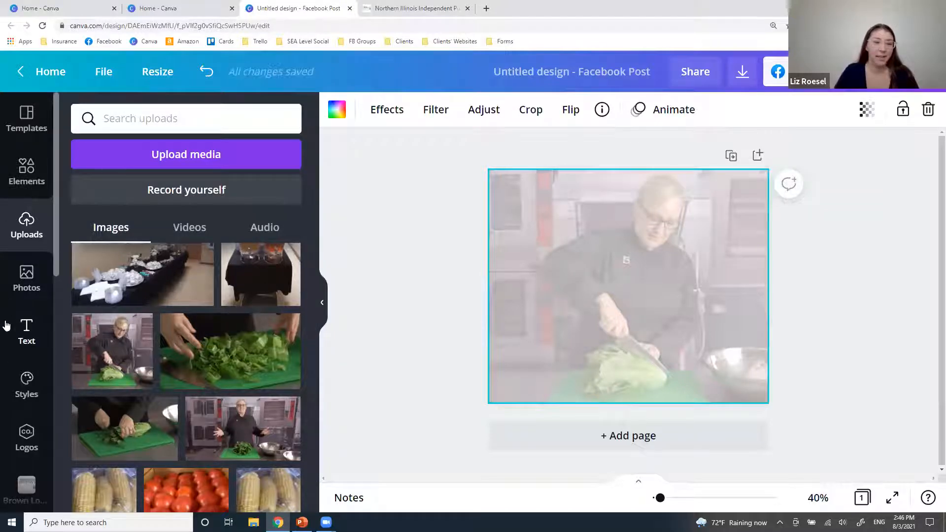
# Add a heading reading 'Romaine Salads Coming to Our Menu This Fall!'.
pyautogui.click(27, 331)
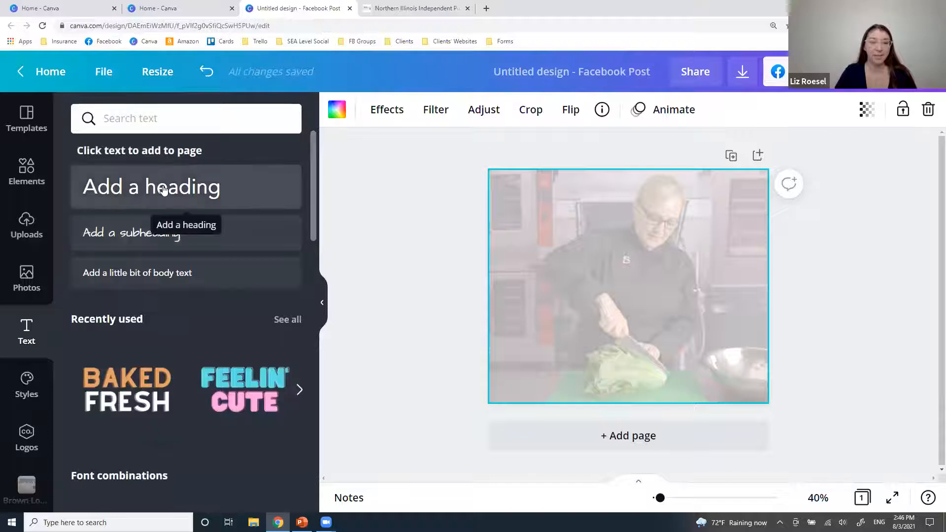
pyautogui.click(164, 189)
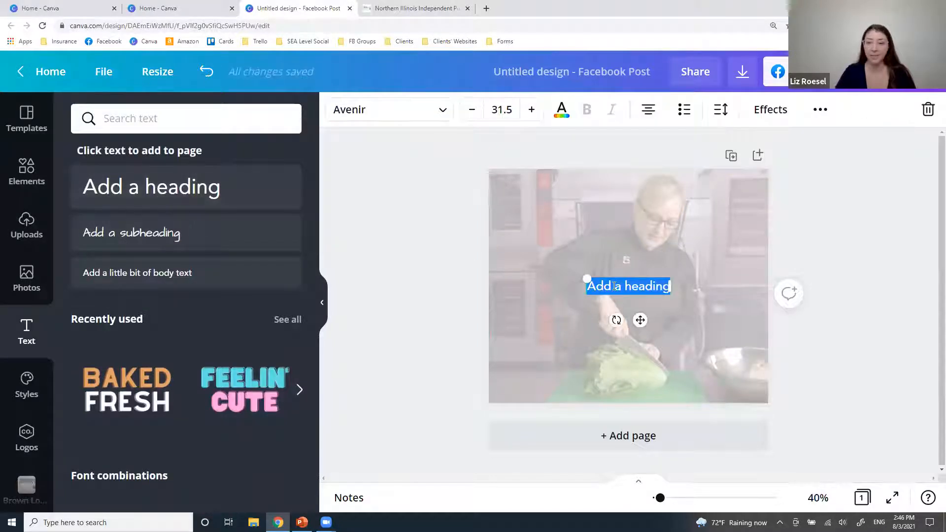
pyautogui.write('Tuesday T')
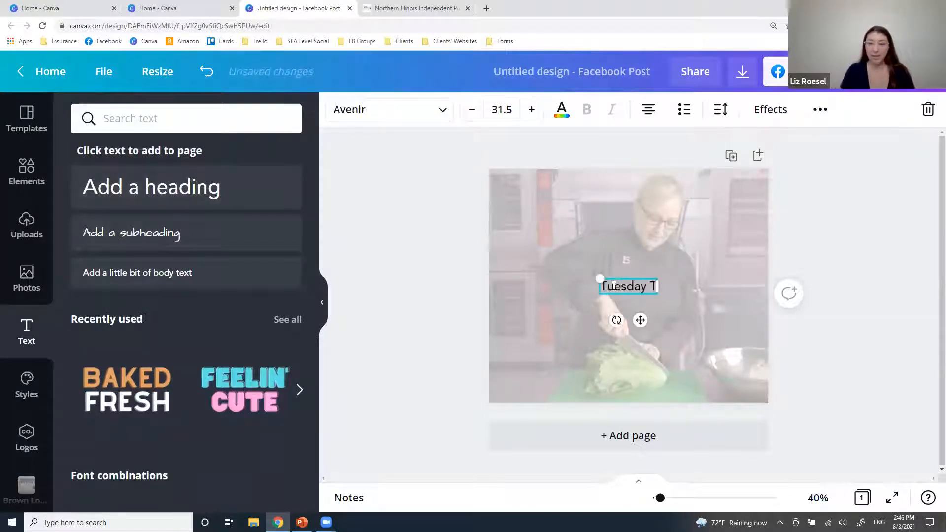
pyautogui.write('ip Coming Soon')
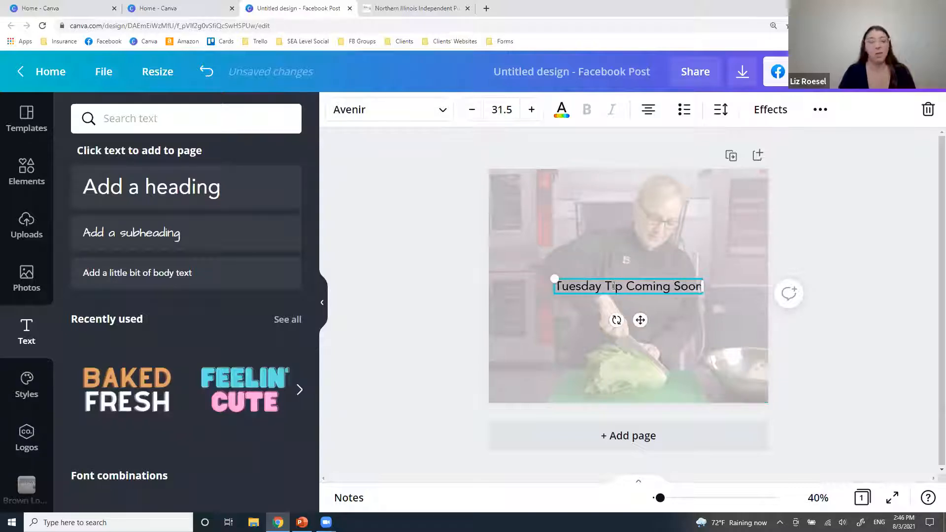
pyautogui.hotkey('ctrl', 'a')
pyautogui.write('R')
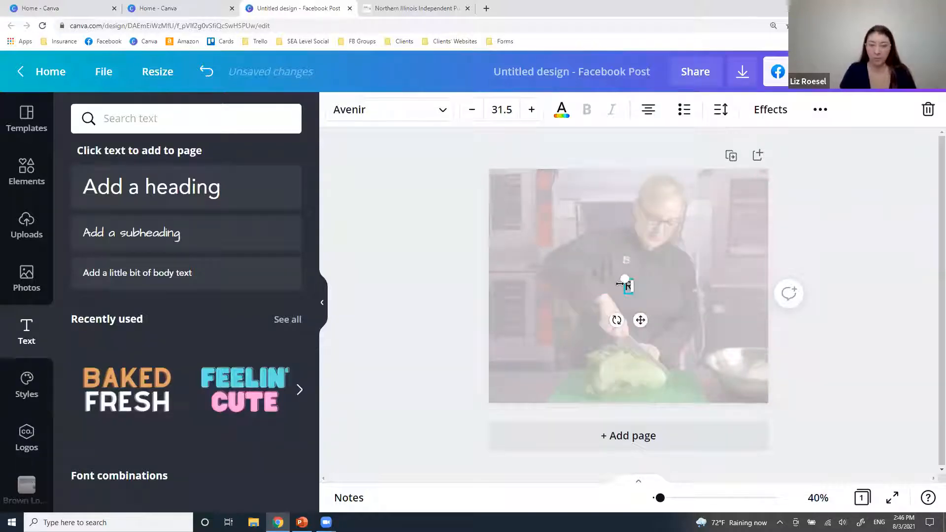
pyautogui.write('omaine Salad')
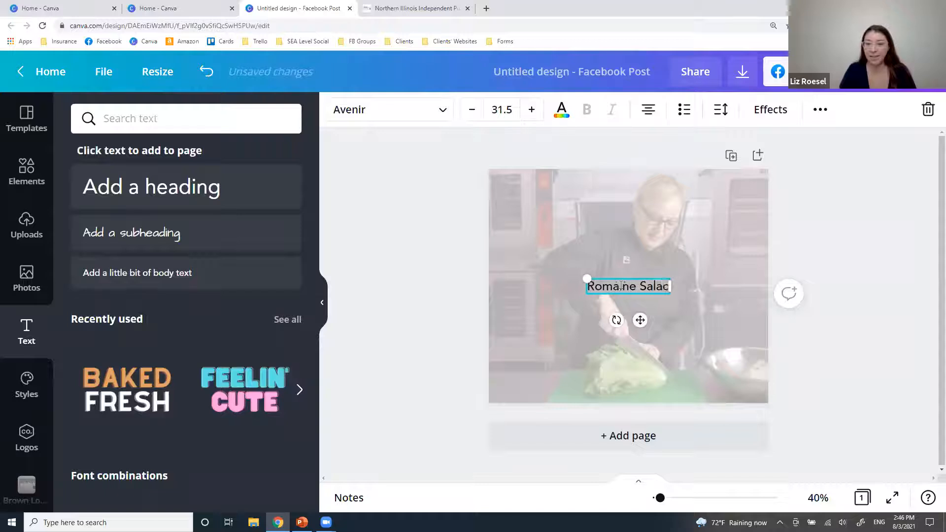
pyautogui.write('s Coming to O')
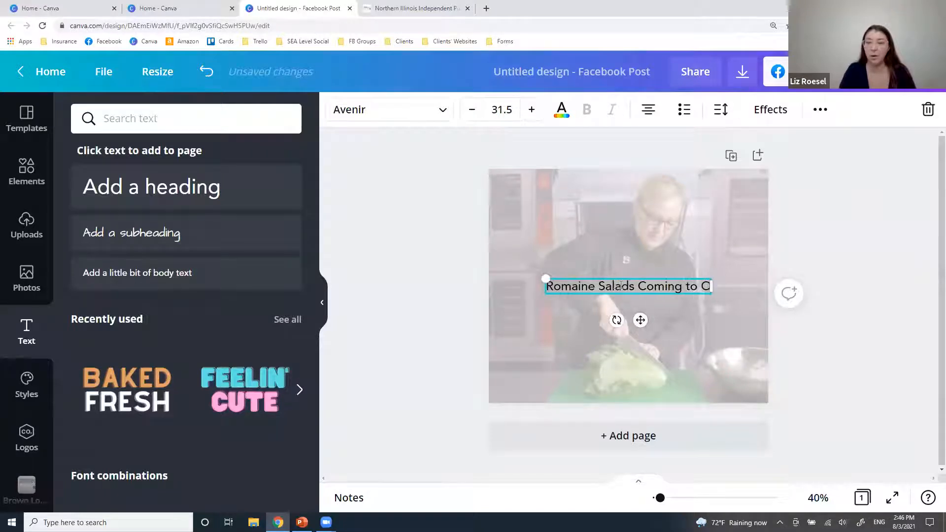
pyautogui.write('ur Men')
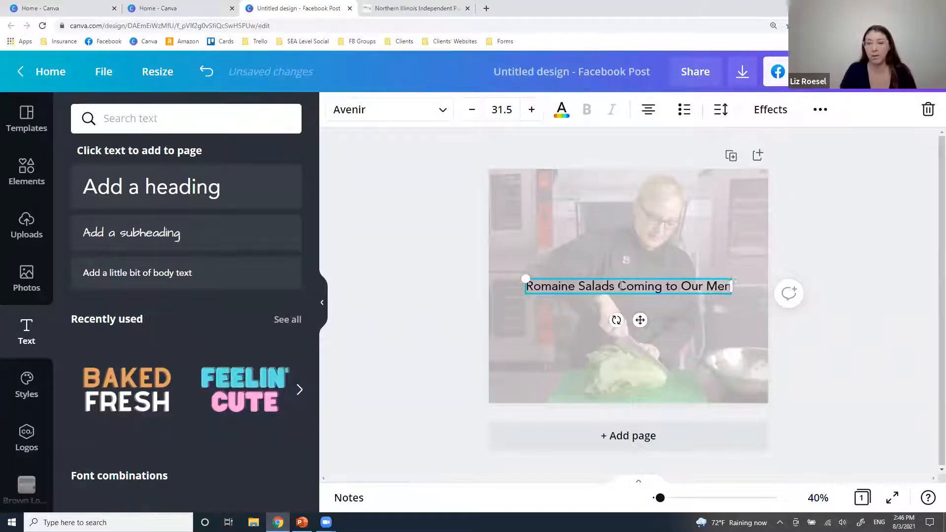
pyautogui.write('u This Fall')
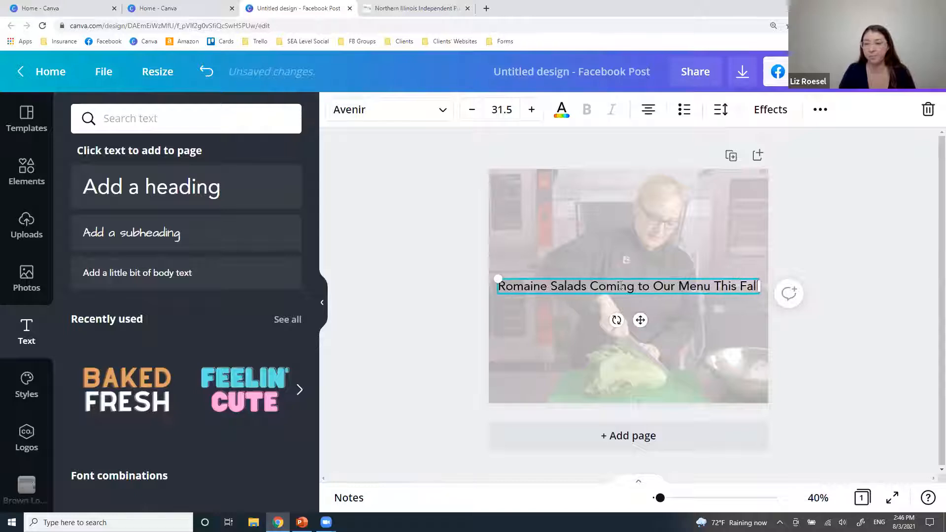
pyautogui.write('!')
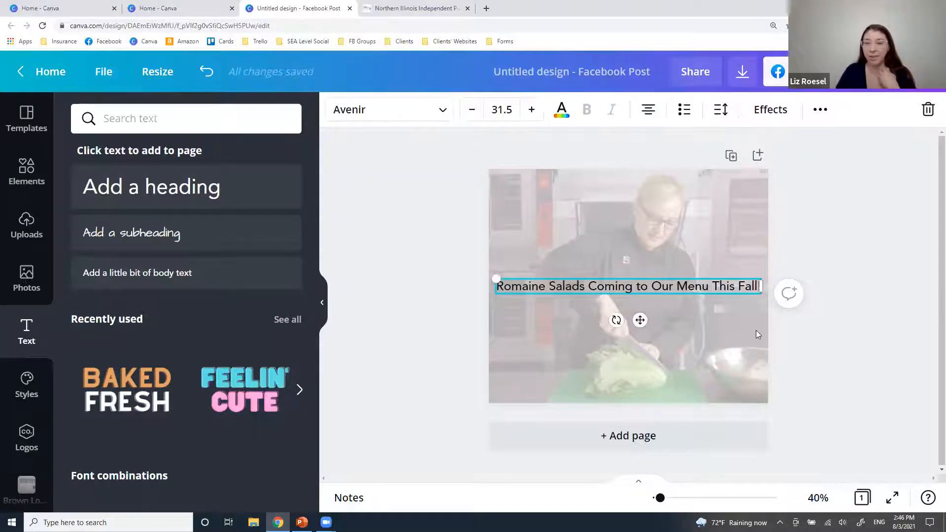
# Break the heading onto two lines, enlarge it and centre it on the page.
pyautogui.moveTo(497, 276)
pyautogui.mouseDown()
pyautogui.moveTo(479, 277)
pyautogui.moveTo(525, 279)
pyautogui.moveTo(505, 279)
pyautogui.mouseUp()
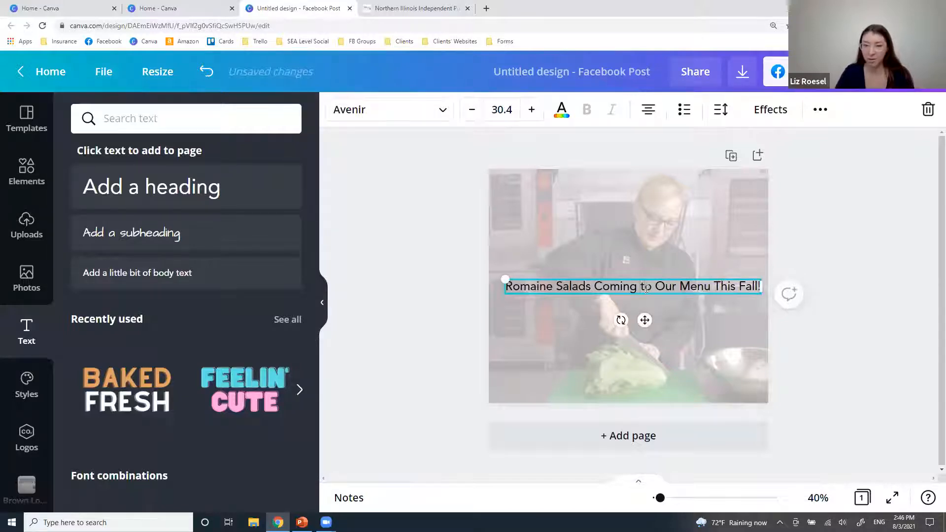
pyautogui.press('BackSpace')
pyautogui.press('Return')
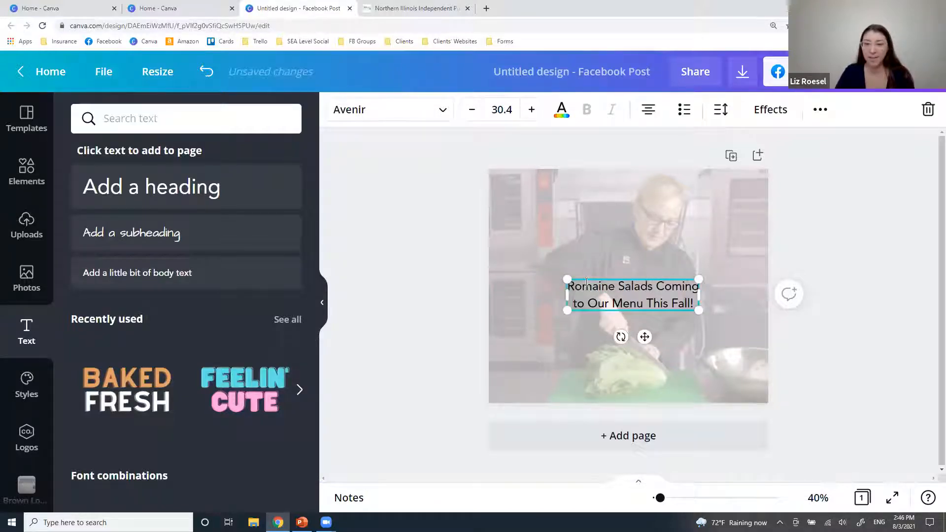
pyautogui.moveTo(566, 280); pyautogui.dragTo(484, 249)
pyautogui.moveTo(586, 259); pyautogui.dragTo(622, 257)
# Set the chef video's transparency back to 100 for full opacity.
pyautogui.click(840, 313)
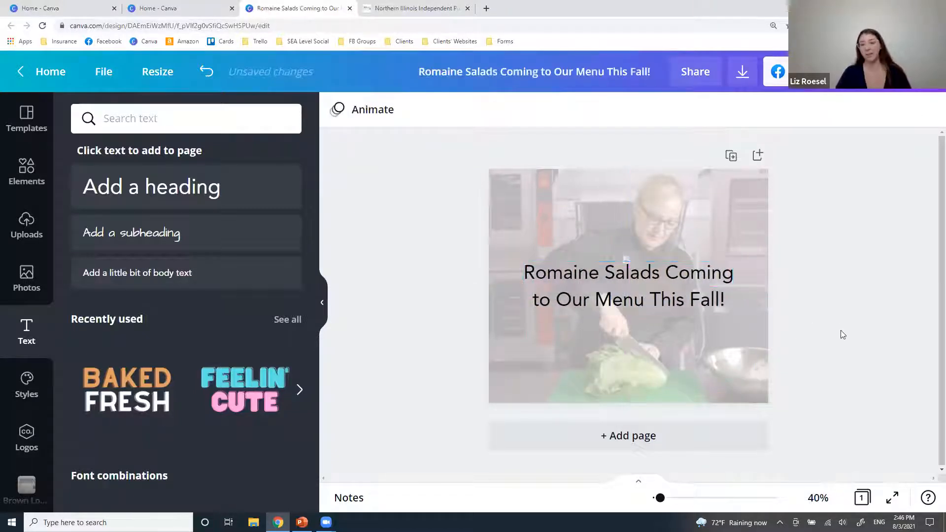
pyautogui.click(627, 305)
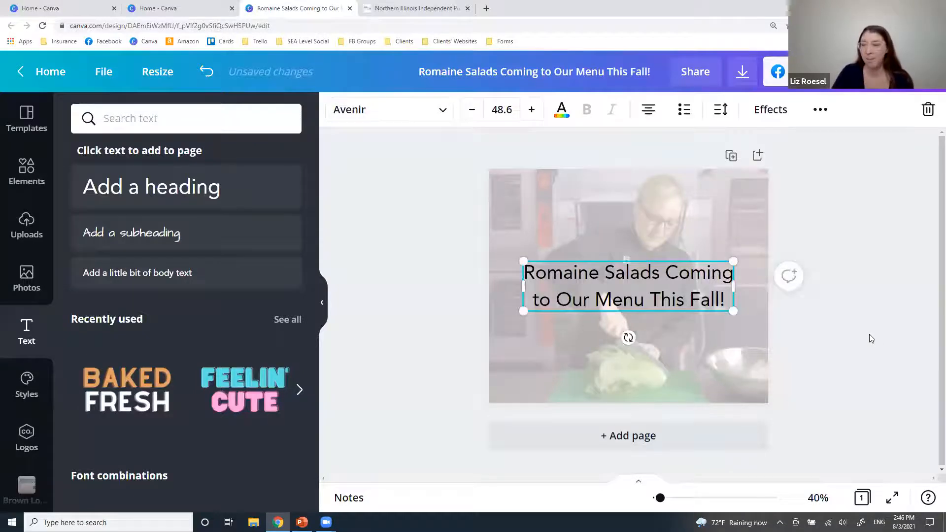
pyautogui.click(513, 237)
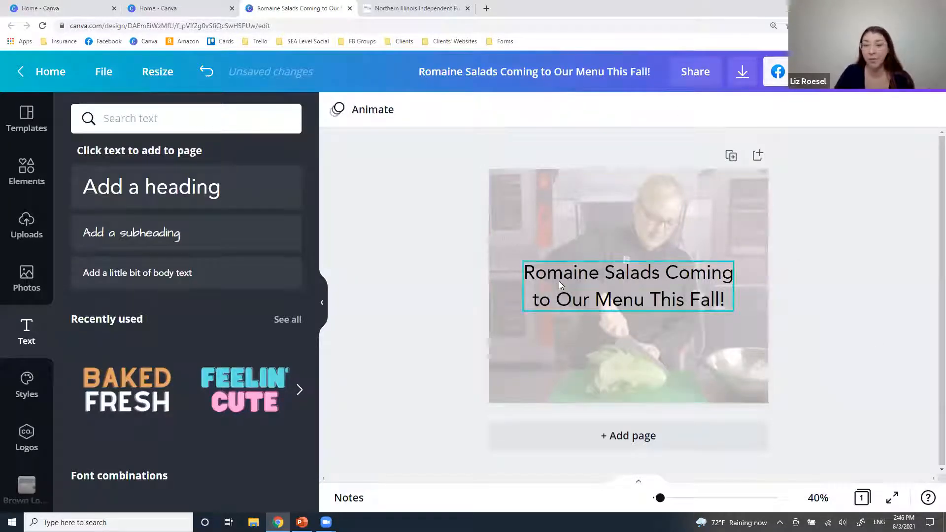
pyautogui.click(525, 213)
pyautogui.click(866, 110)
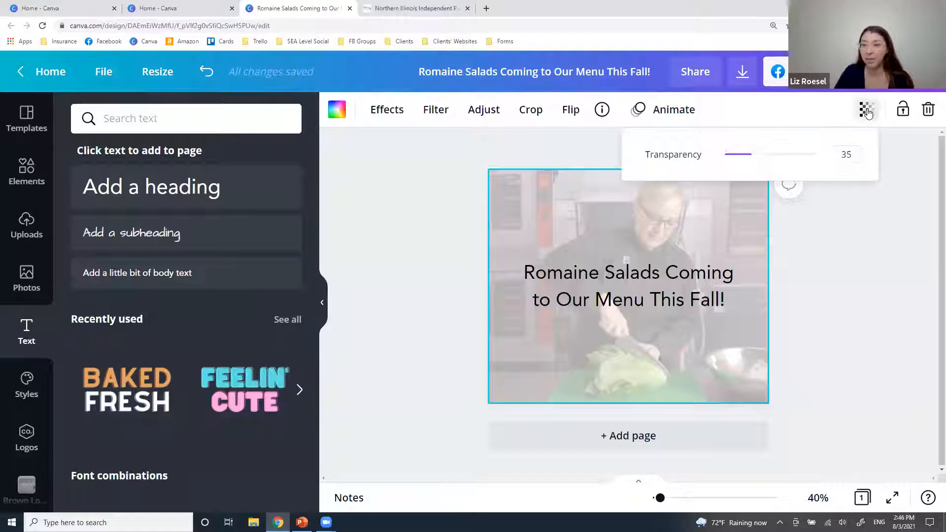
pyautogui.moveTo(756, 154); pyautogui.dragTo(817, 154)
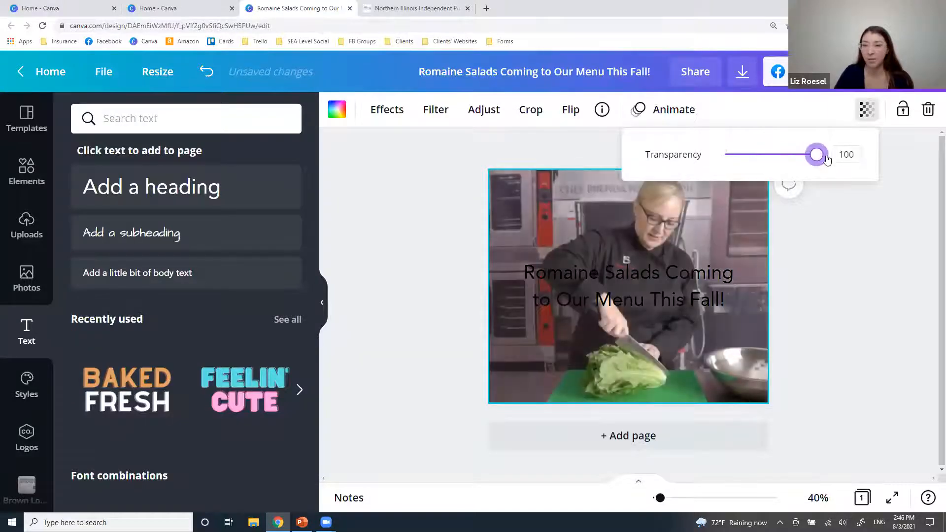
pyautogui.click(869, 287)
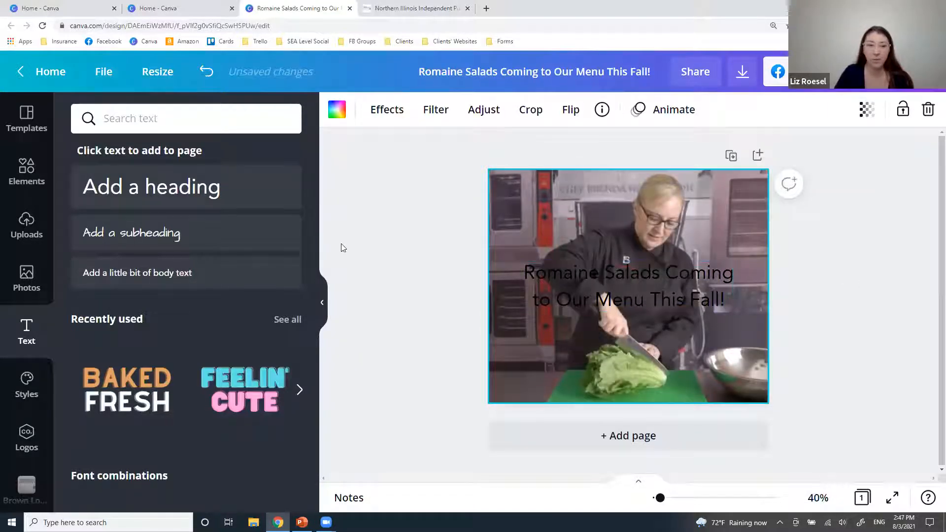
# Change the headline text colour to white.
pyautogui.moveTo(576, 277)
pyautogui.mouseDown()
pyautogui.moveTo(591, 278)
pyautogui.moveTo(565, 271)
pyautogui.mouseUp()
pyautogui.click(562, 109)
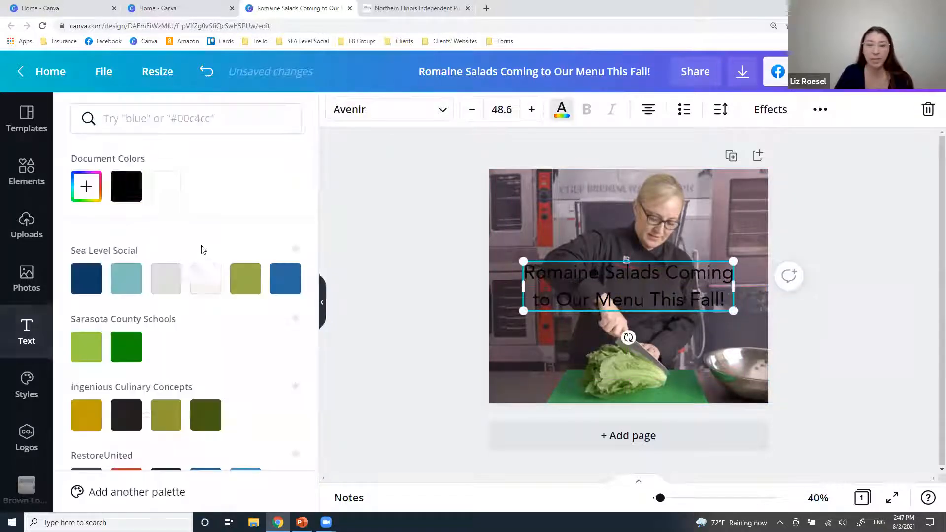
pyautogui.click(174, 197)
pyautogui.click(407, 378)
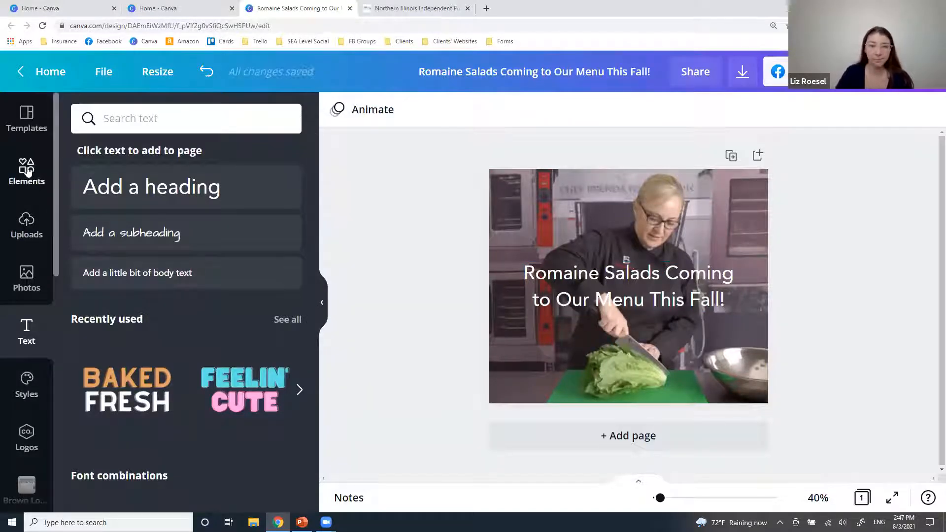
pyautogui.click(11, 170)
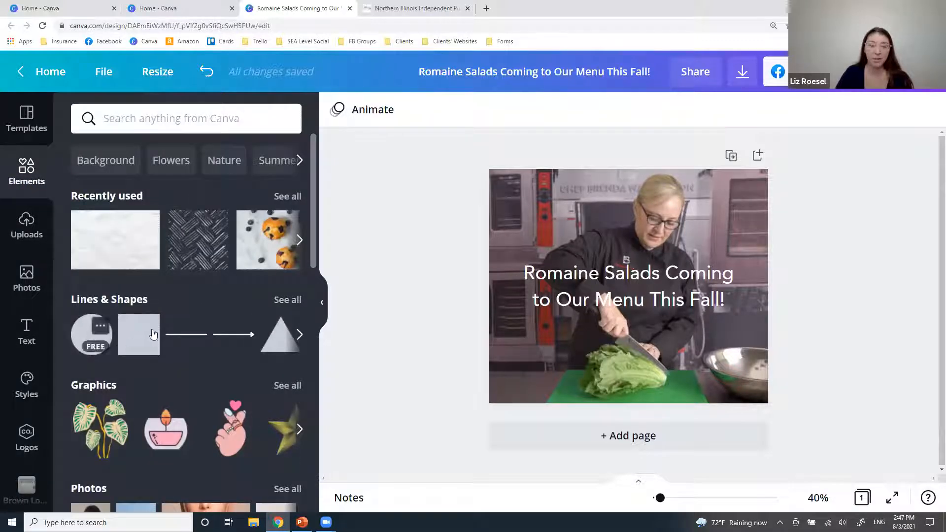
# Add a green square and widen it into a box centred behind the white headline.
pyautogui.click(129, 337)
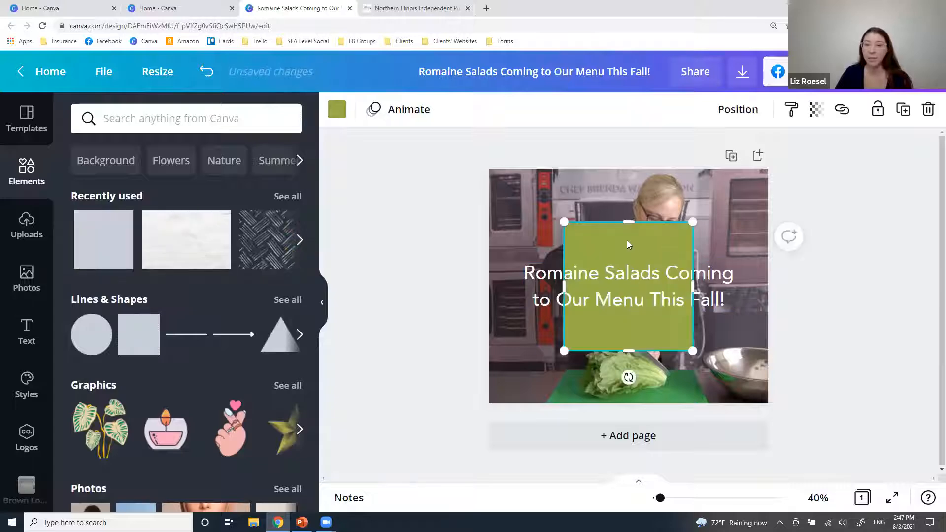
pyautogui.moveTo(640, 316); pyautogui.dragTo(584, 320)
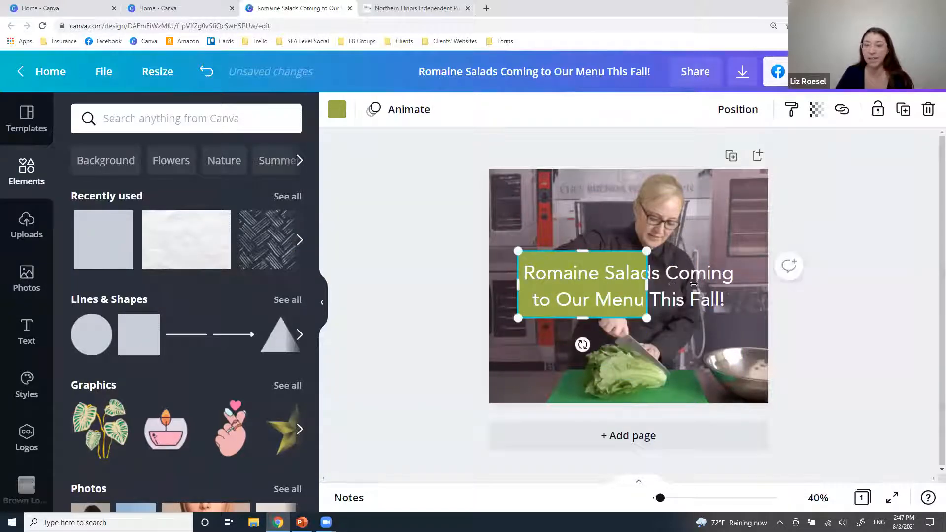
pyautogui.moveTo(647, 284); pyautogui.dragTo(745, 281)
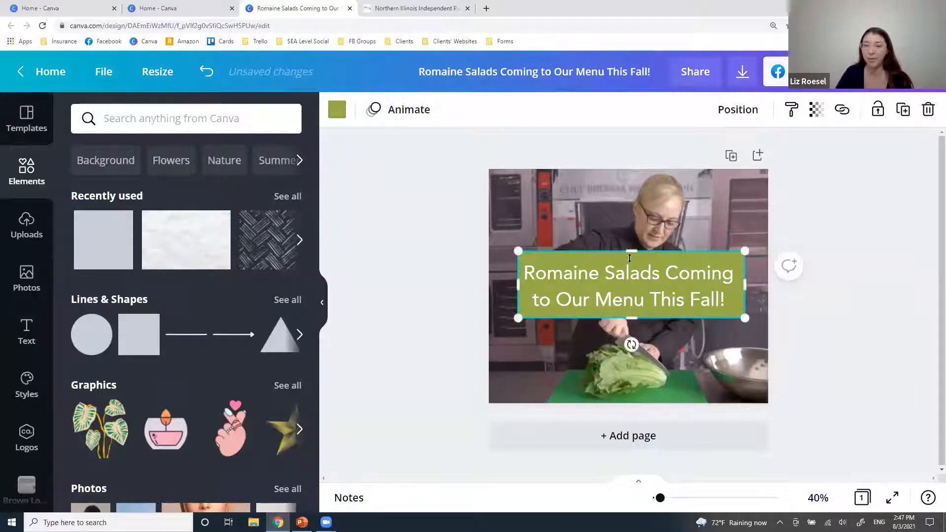
pyautogui.click(882, 345)
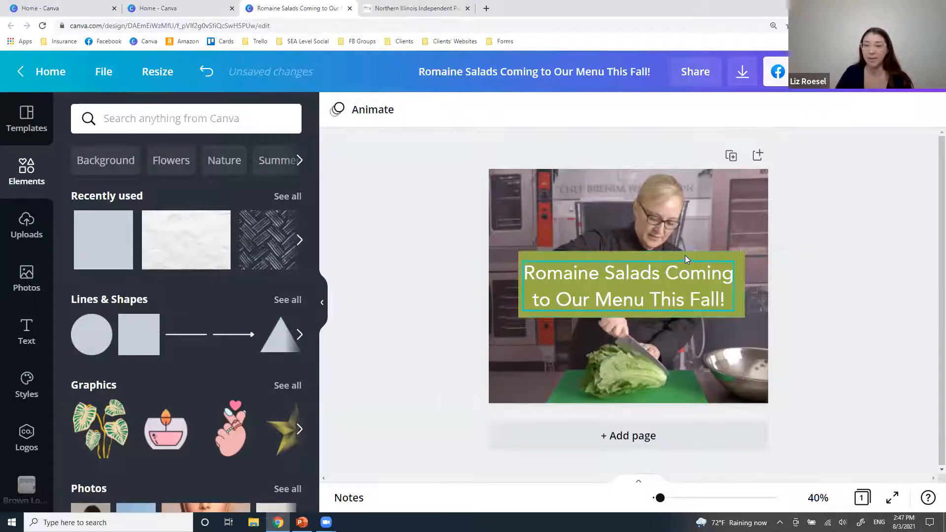
pyautogui.moveTo(685, 255); pyautogui.dragTo(682, 257)
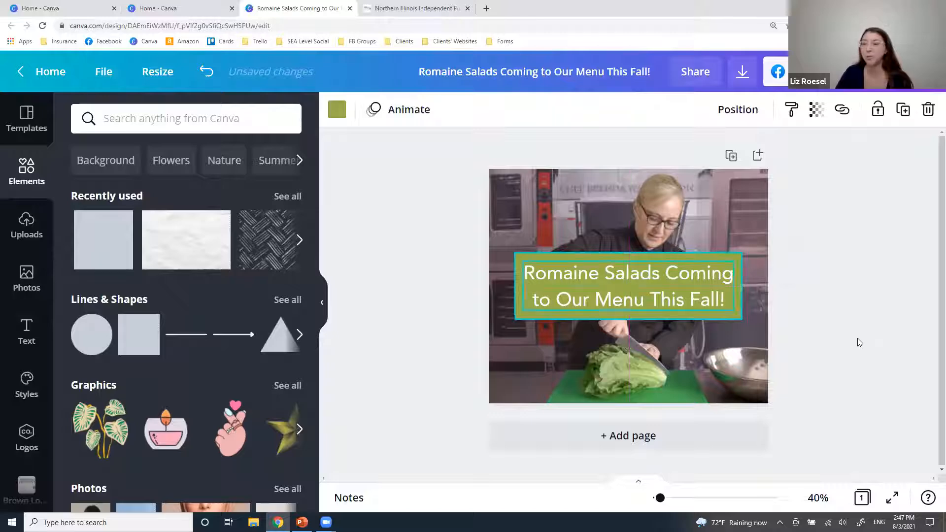
pyautogui.click(860, 339)
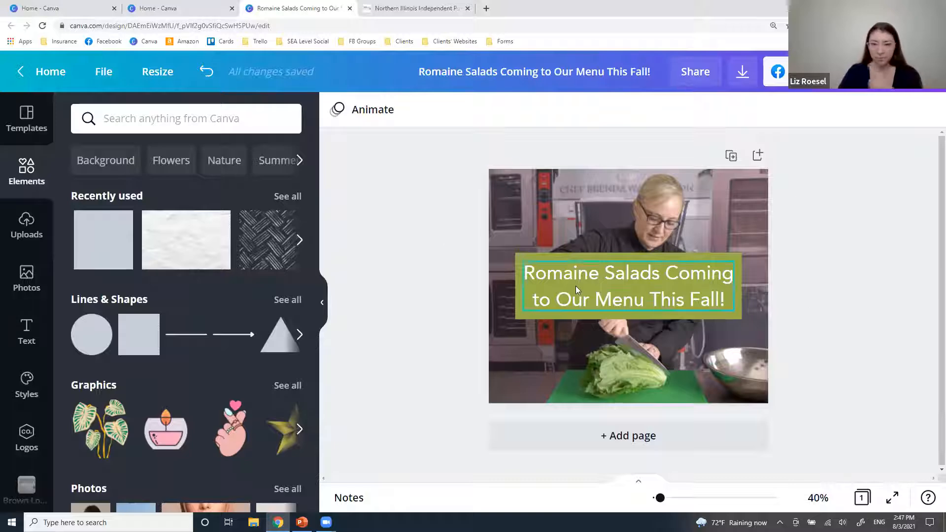
# Delete the green box and then the white headline text from the post.
pyautogui.click(569, 256)
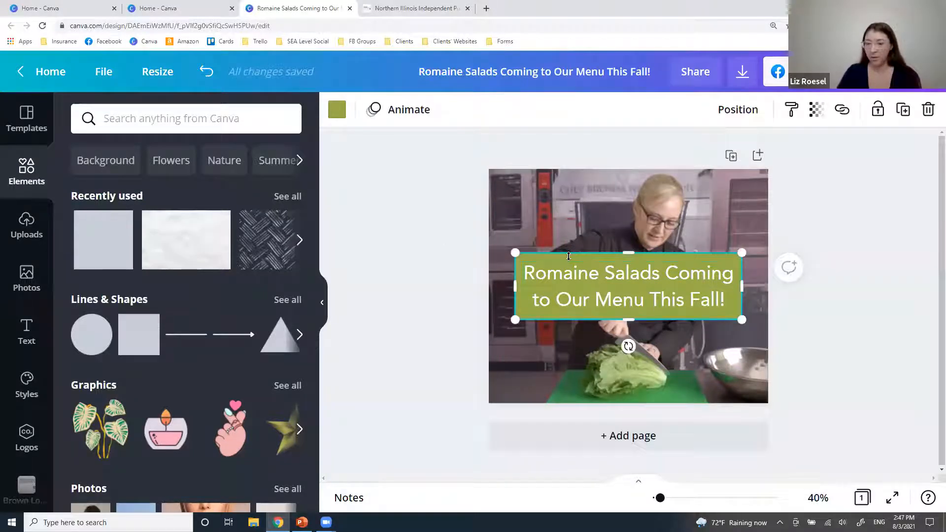
pyautogui.press('Delete')
pyautogui.click(571, 268)
pyautogui.press('Delete')
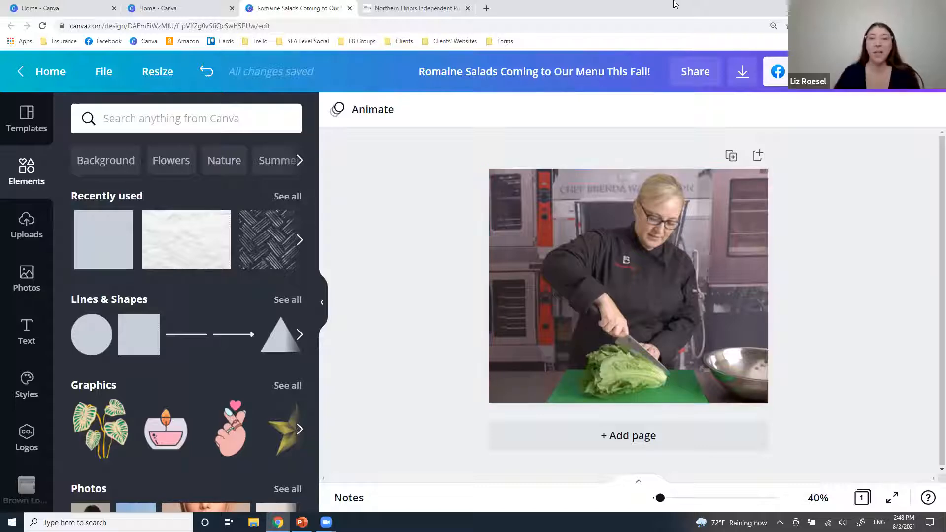
pyautogui.click(689, 72)
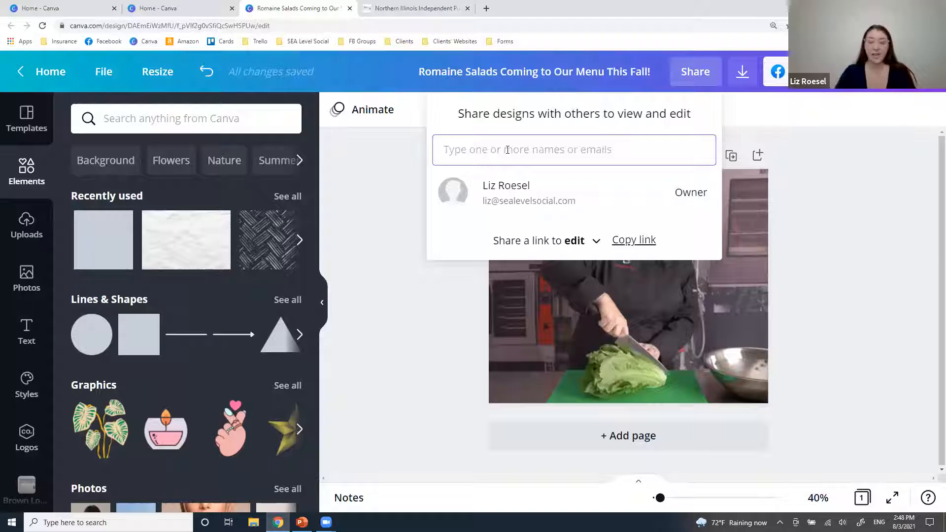
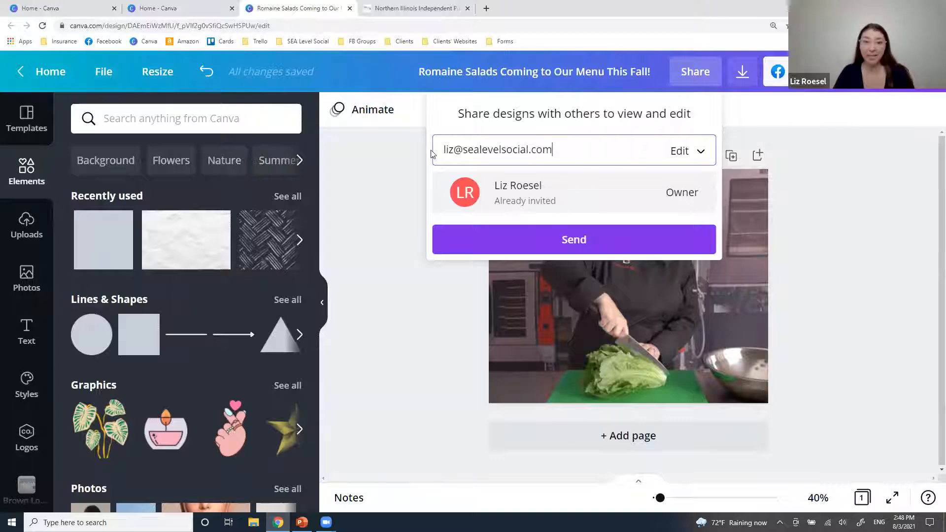
pyautogui.tripleClick(466, 149)
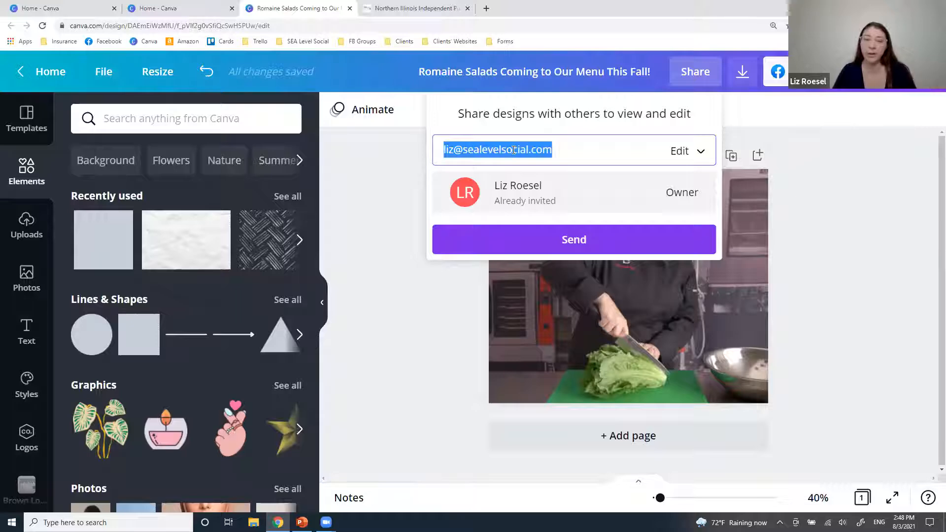
pyautogui.click(808, 188)
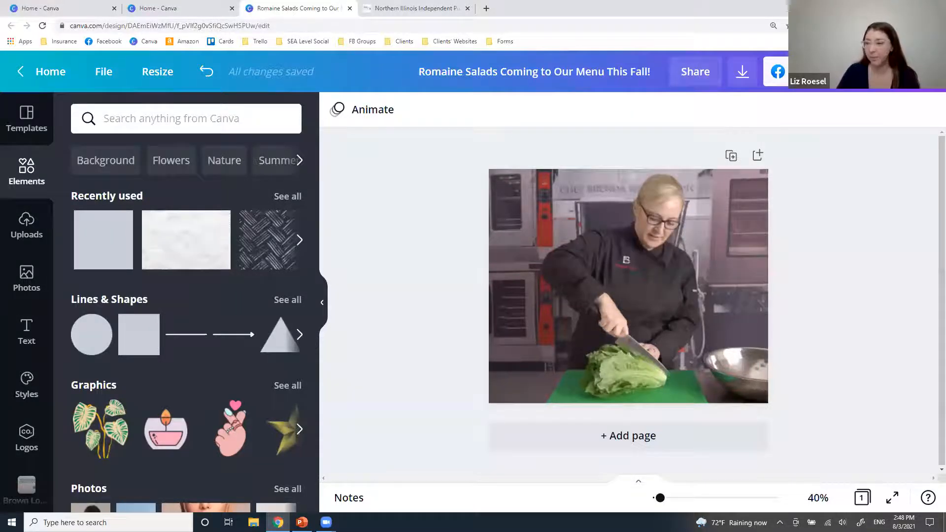
# Delete the chef lettuce-chopping video from the Facebook post page.
pyautogui.click(587, 265)
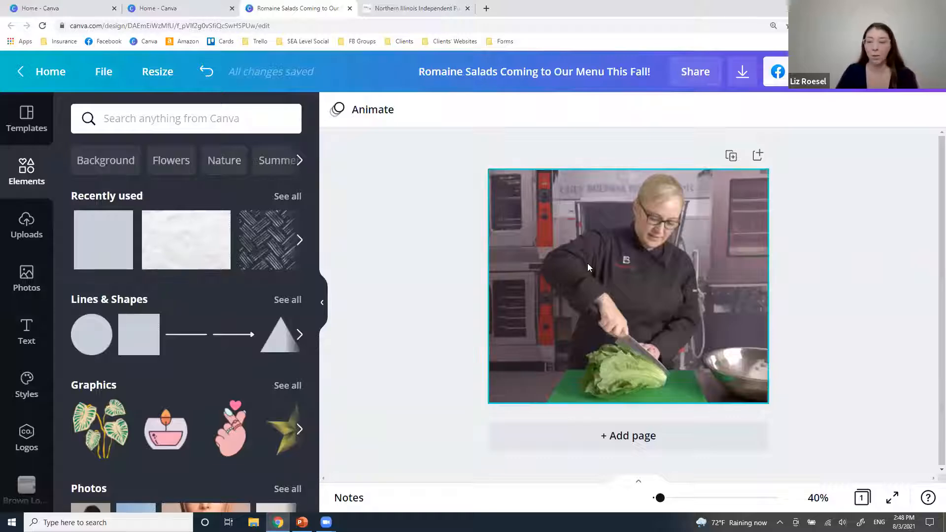
pyautogui.press('Delete')
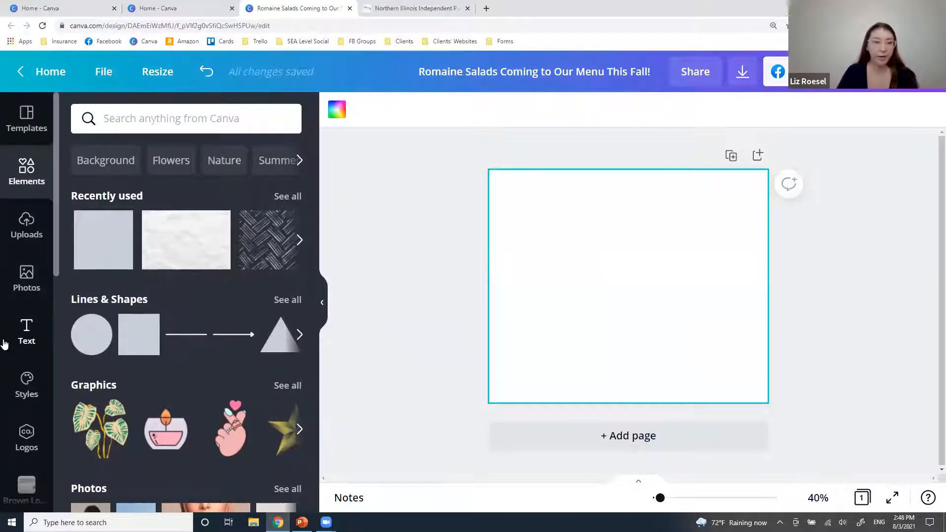
pyautogui.scroll(-2, 149, 346)
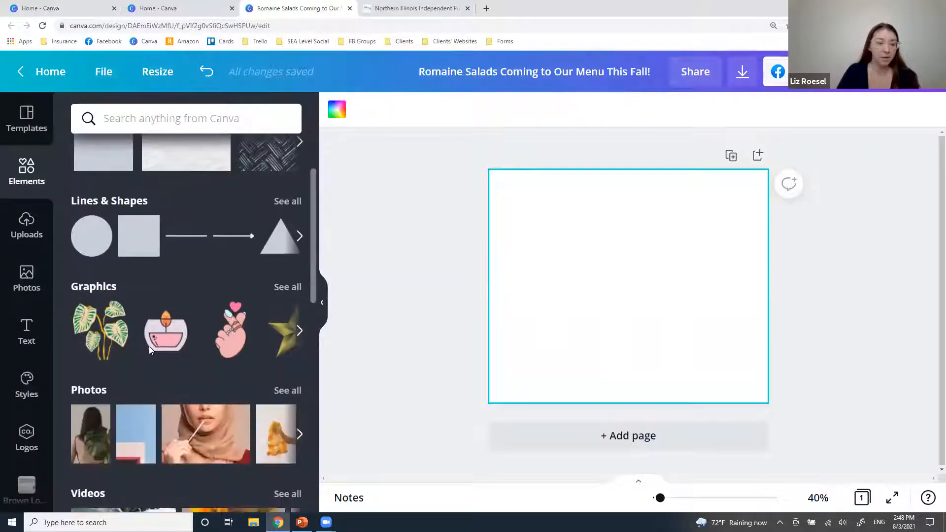
pyautogui.scroll(2, 148, 346)
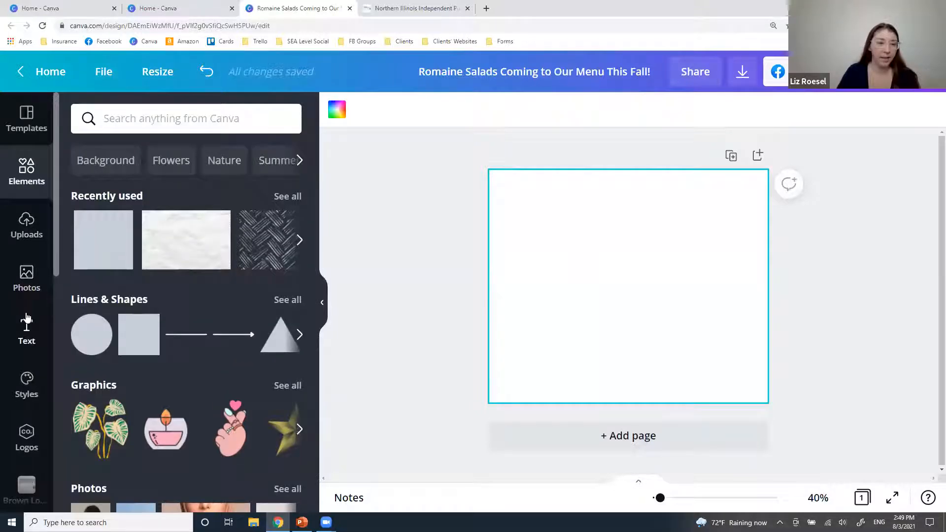
pyautogui.scroll(-4, 27, 285)
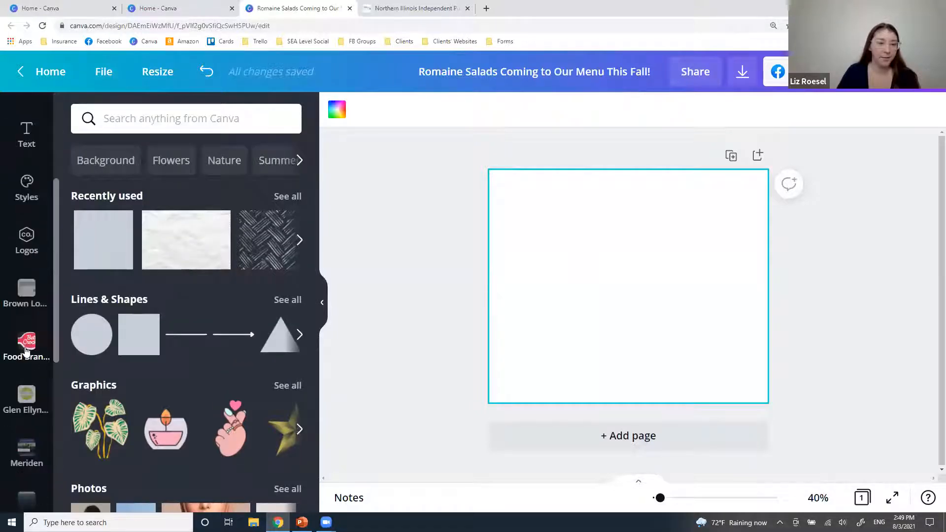
pyautogui.scroll(4, 27, 285)
# Browse the Photos library, then scroll the Elements panel down to Frames and Grids.
pyautogui.moveTo(126, 222)
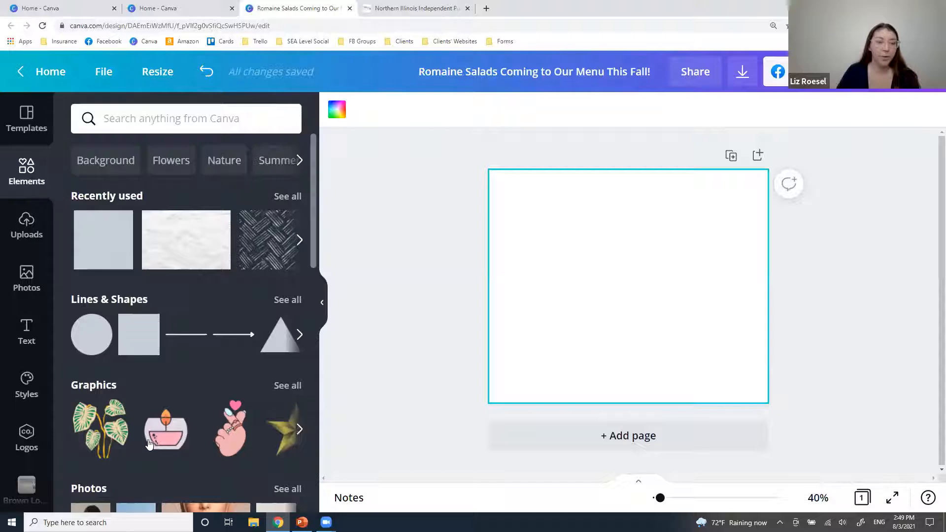
pyautogui.click(20, 285)
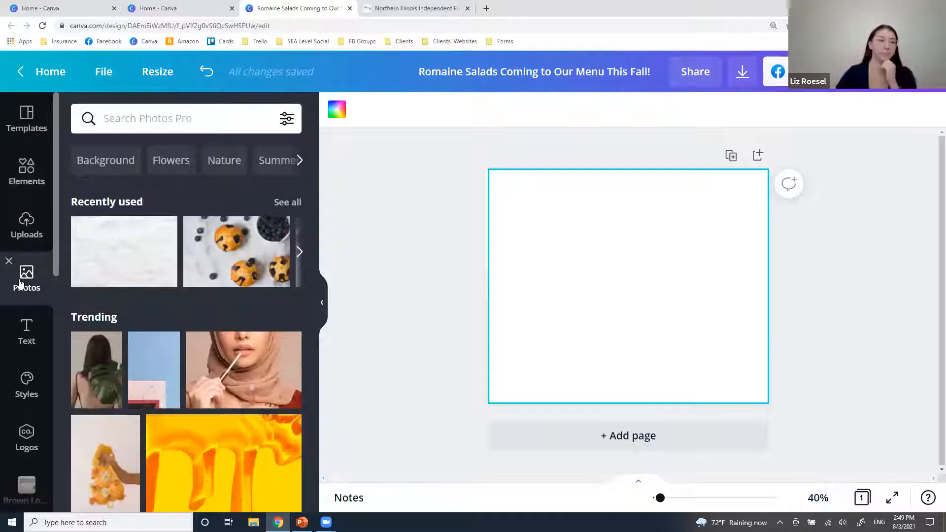
pyautogui.click(27, 173)
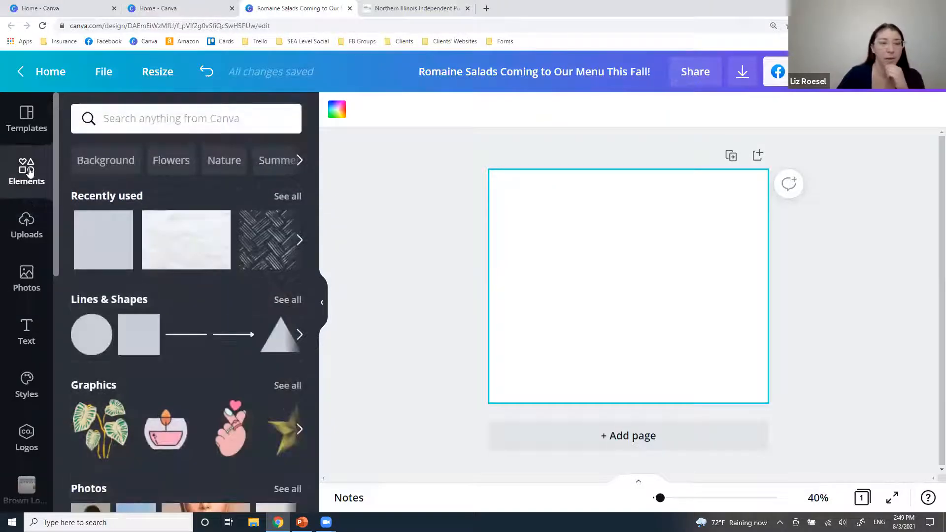
pyautogui.scroll(-8, 155, 383)
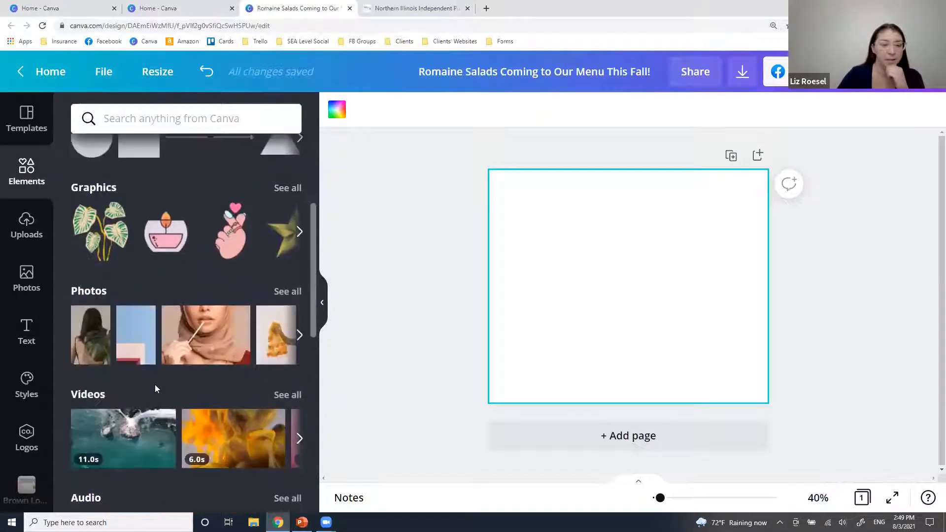
pyautogui.scroll(-6, 155, 384)
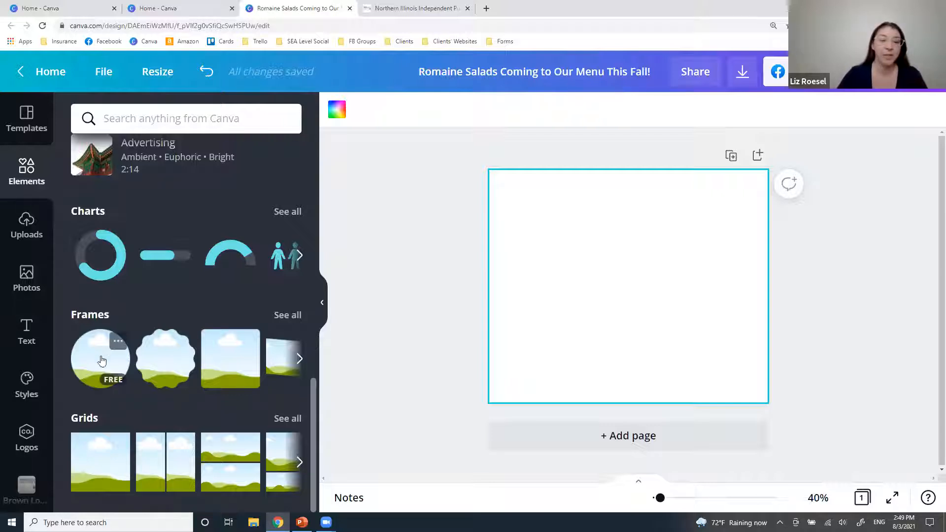
# Add the first landscape grid placeholder and shrink it to about 551 × 503 near the page centre.
pyautogui.click(99, 463)
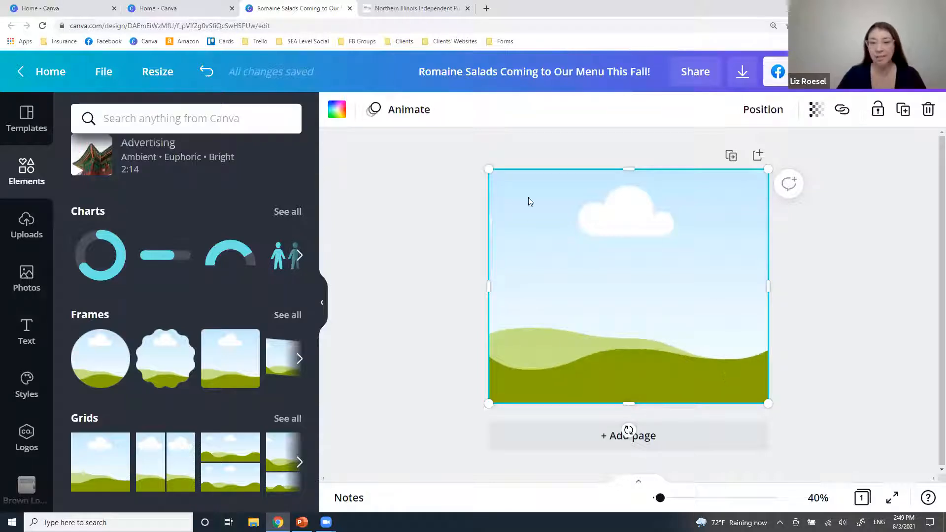
pyautogui.moveTo(546, 188); pyautogui.dragTo(620, 239)
pyautogui.moveTo(690, 276); pyautogui.dragTo(619, 250)
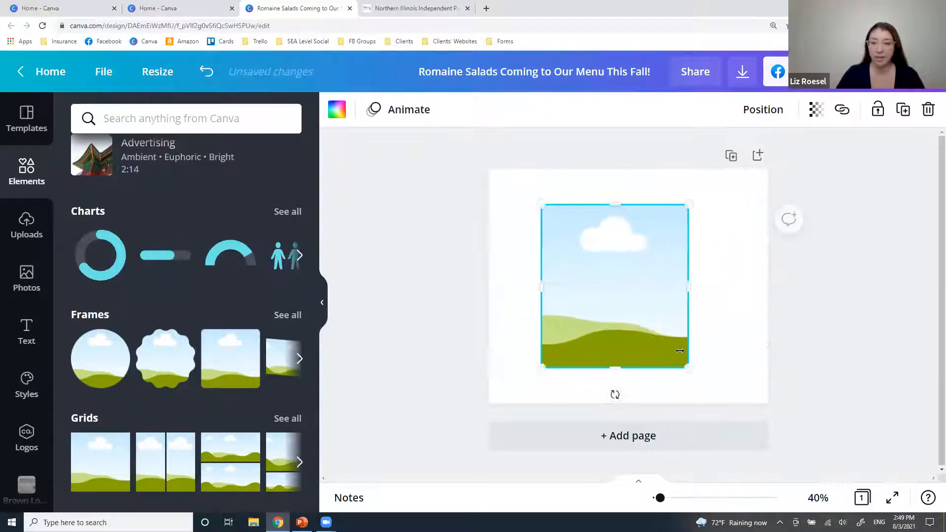
pyautogui.moveTo(688, 367); pyautogui.dragTo(708, 353)
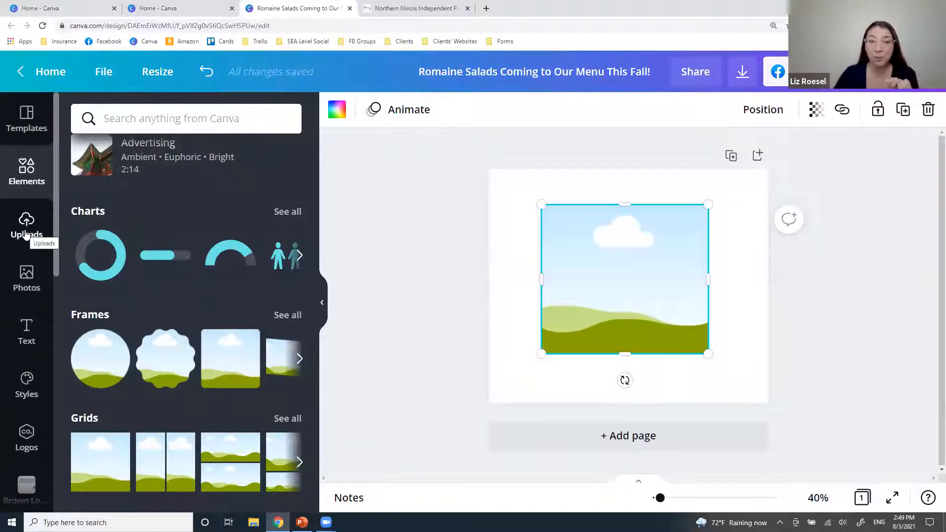
# Place the uploaded tomato crate photo into the placeholder frame and make it smaller.
pyautogui.click(25, 235)
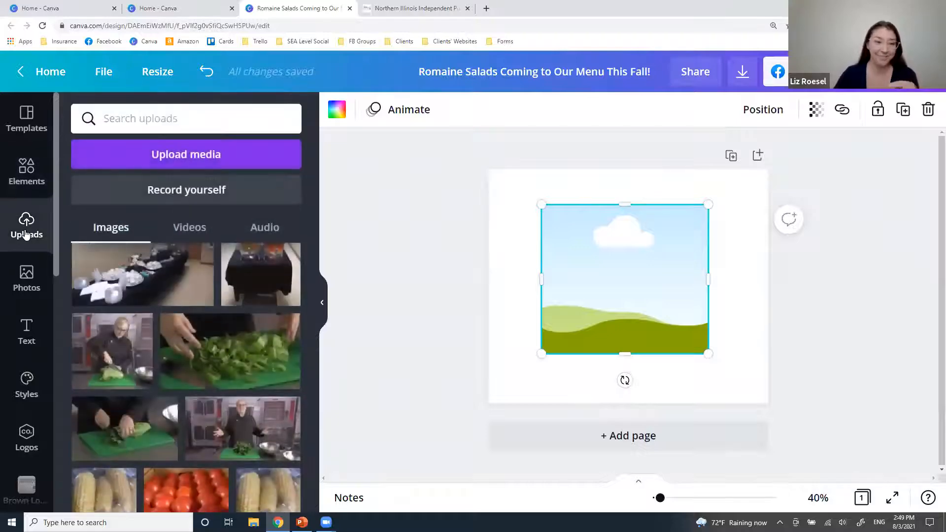
pyautogui.scroll(-2, 243, 402)
pyautogui.scroll(-1, 243, 402)
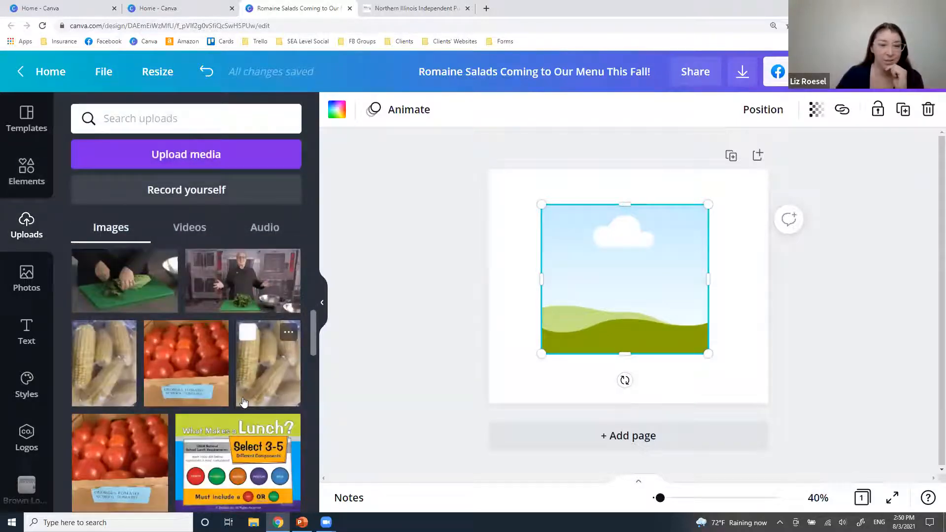
pyautogui.click(186, 378)
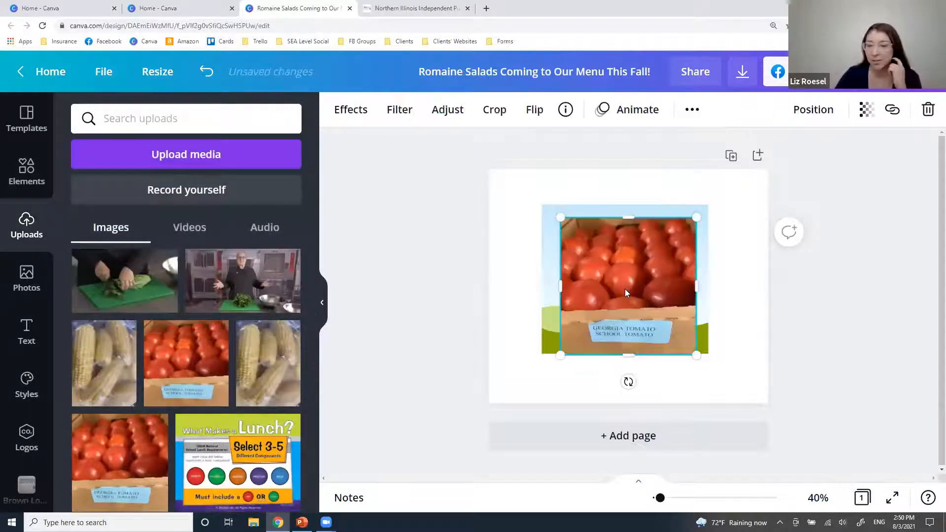
pyautogui.moveTo(580, 309); pyautogui.dragTo(622, 284)
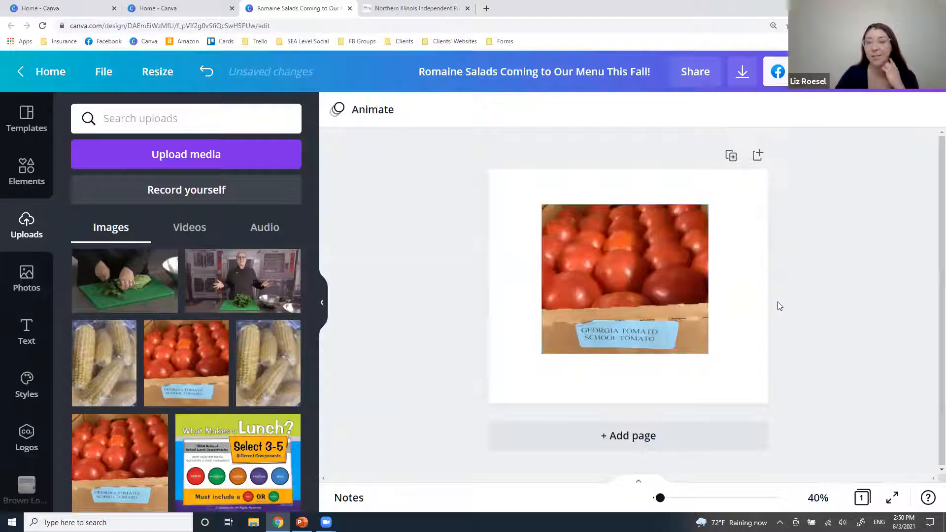
pyautogui.click(702, 348)
pyautogui.moveTo(709, 353); pyautogui.dragTo(711, 386)
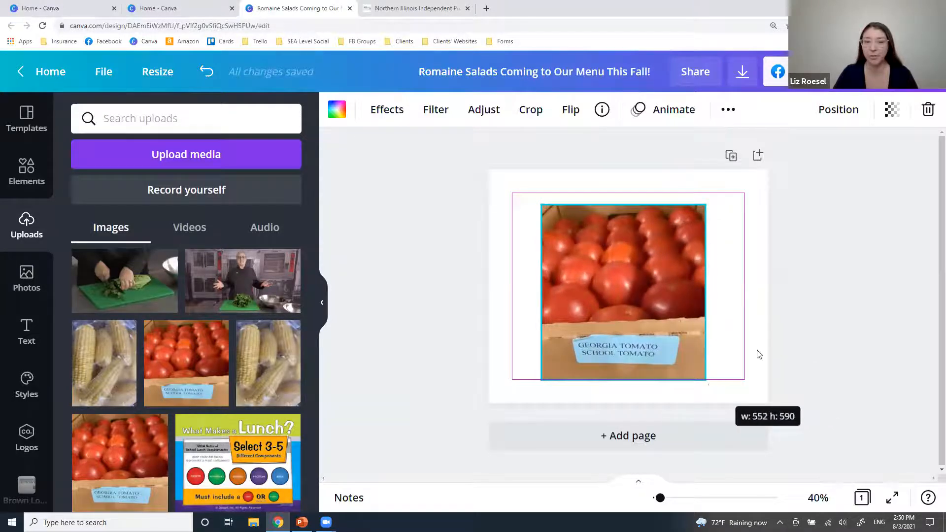
# Crop the tomato photo tightly around the tomatoes and crate label, then fine-tune its size.
pyautogui.click(534, 116)
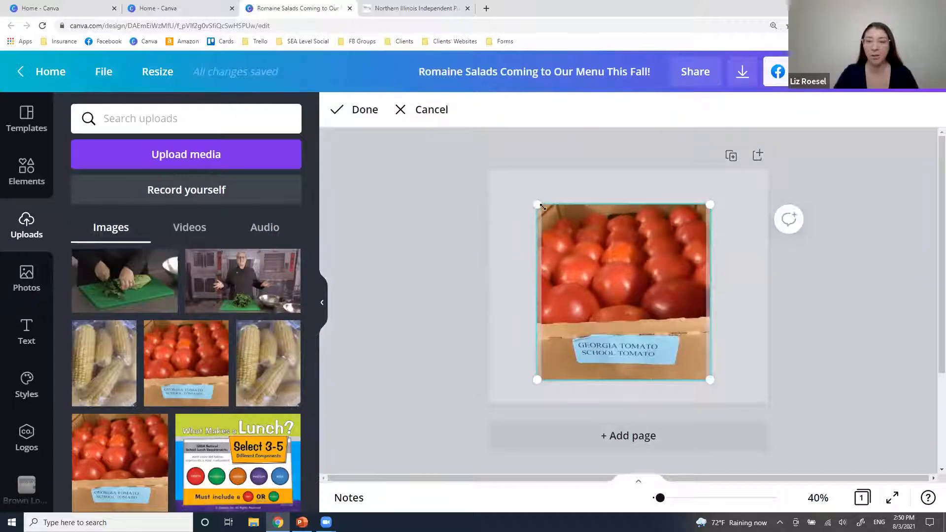
pyautogui.moveTo(542, 207); pyautogui.dragTo(428, 144)
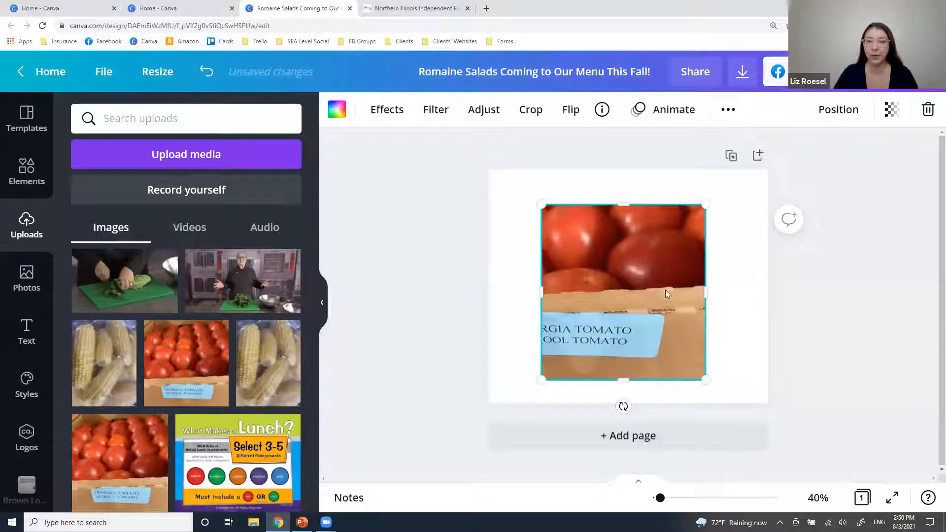
pyautogui.click(532, 109)
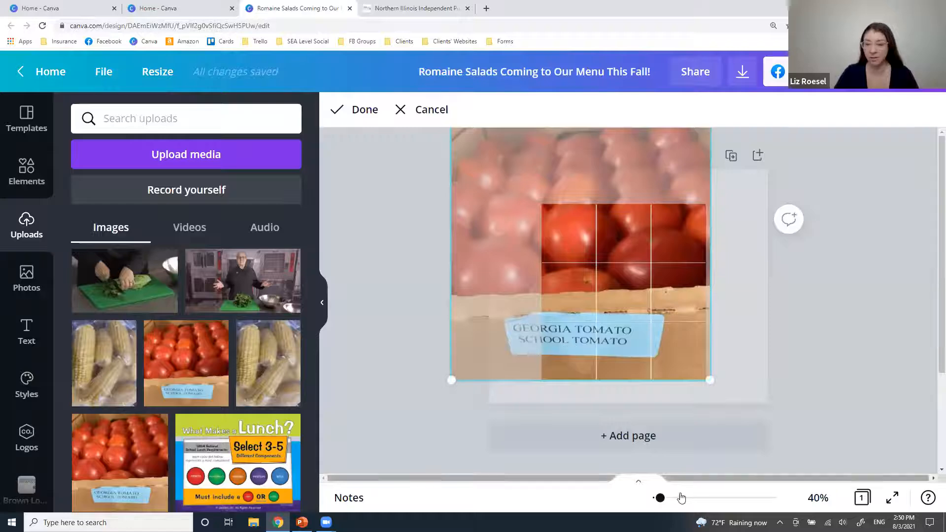
pyautogui.moveTo(660, 498); pyautogui.dragTo(657, 498)
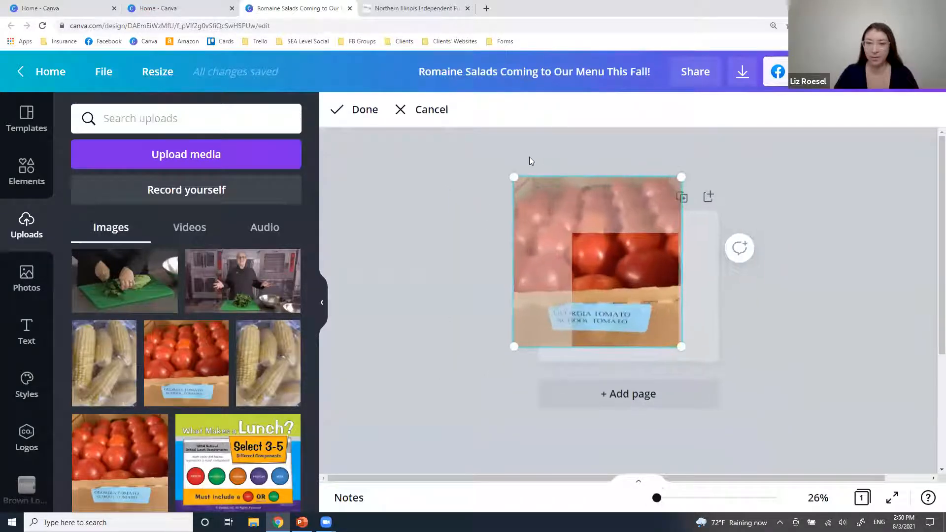
pyautogui.moveTo(539, 195); pyautogui.dragTo(571, 233)
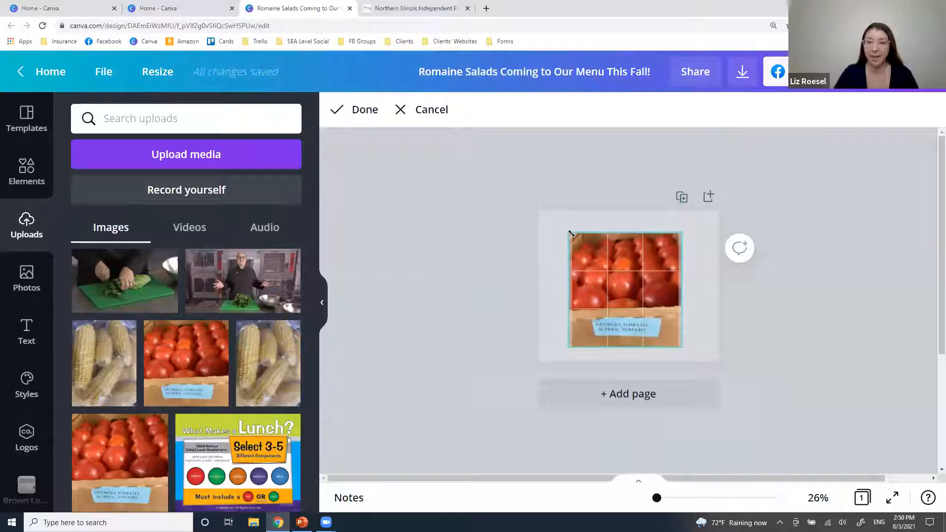
pyautogui.click(366, 110)
pyautogui.moveTo(678, 346)
pyautogui.mouseDown()
pyautogui.moveTo(652, 327)
pyautogui.moveTo(687, 339)
pyautogui.mouseUp()
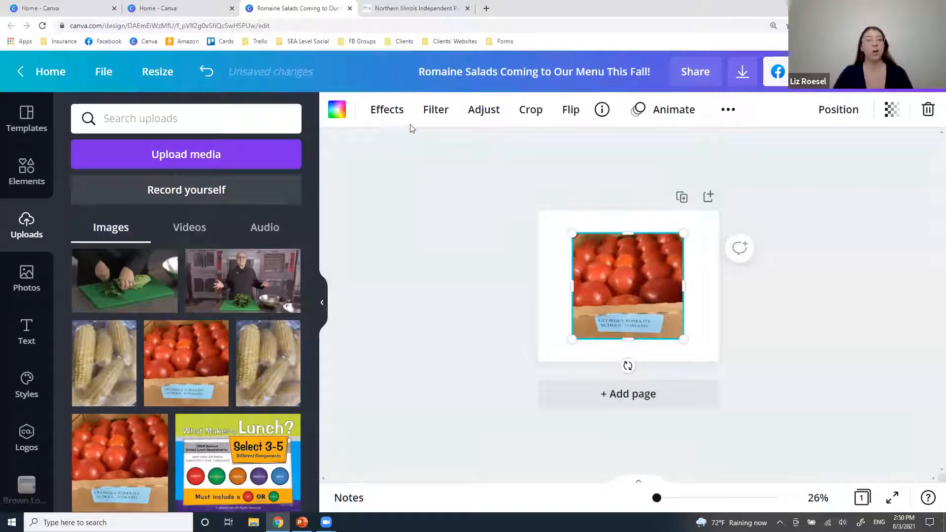
# Set the tomato photo's brightness to 17 under Effects > Adjust.
pyautogui.click(400, 116)
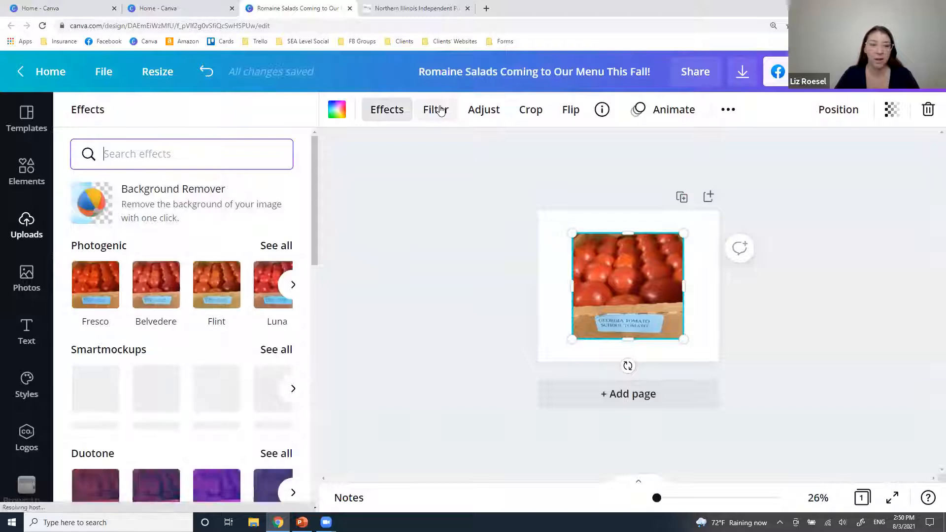
pyautogui.click(471, 113)
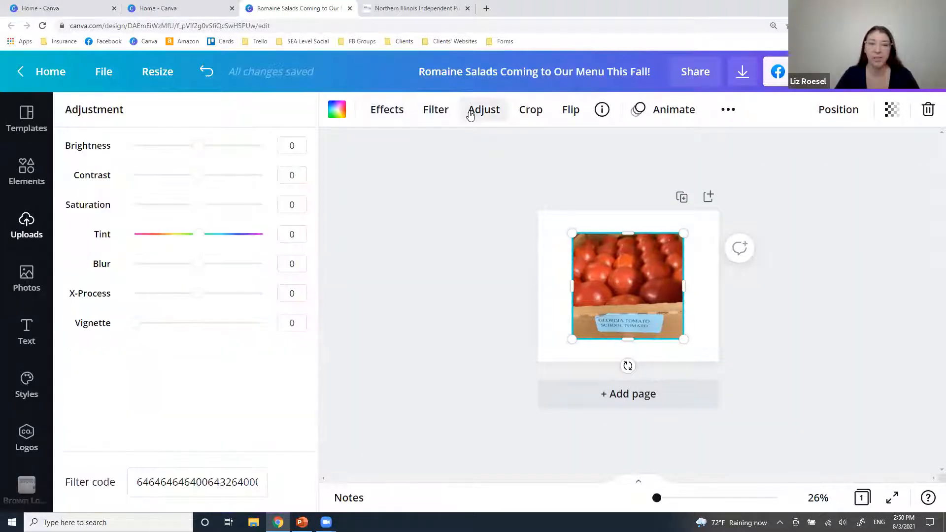
pyautogui.moveTo(204, 149); pyautogui.dragTo(224, 148)
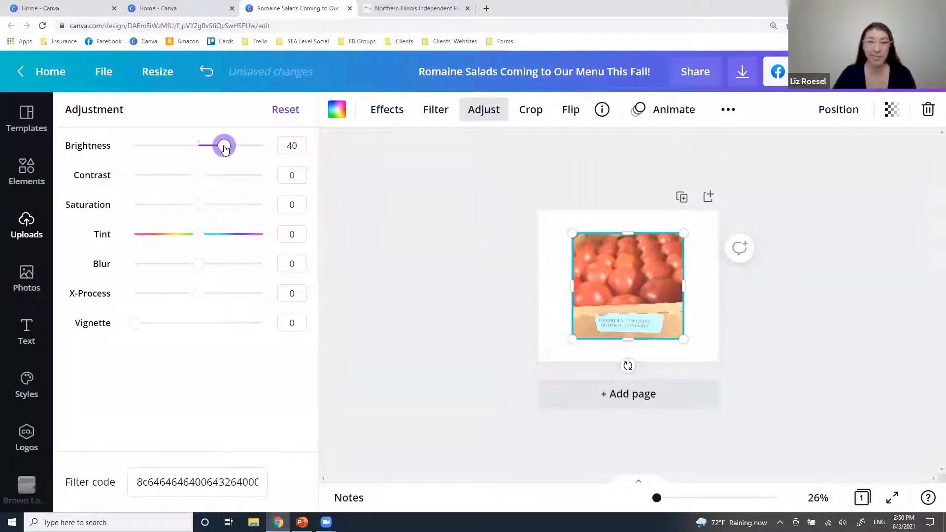
pyautogui.moveTo(224, 149); pyautogui.dragTo(212, 149)
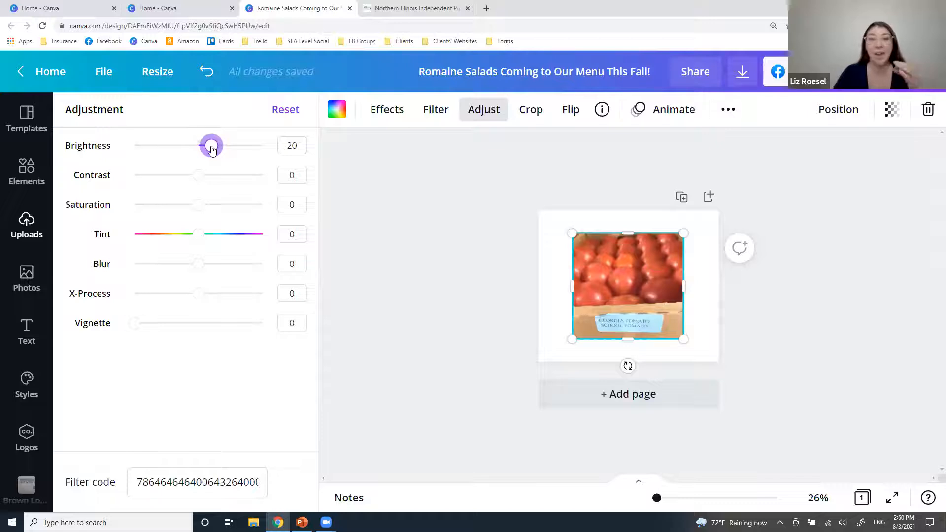
pyautogui.moveTo(212, 148); pyautogui.dragTo(210, 149)
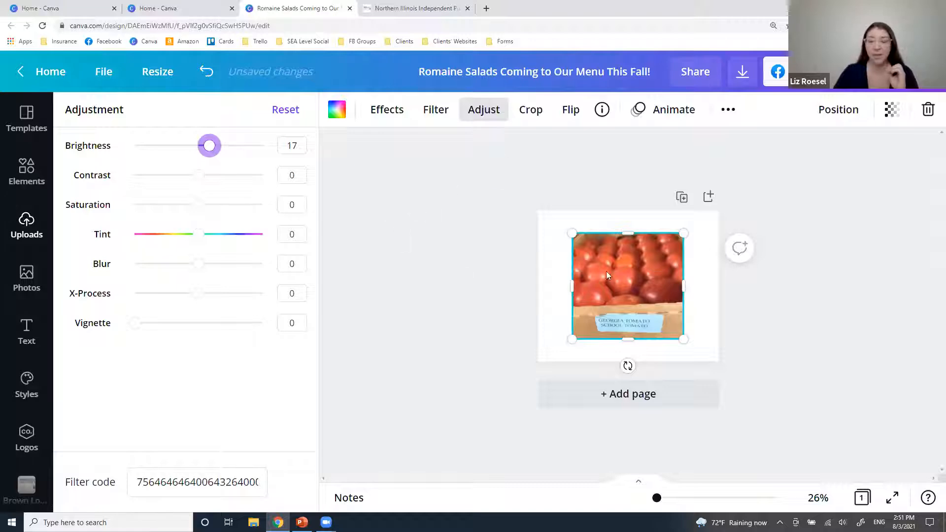
pyautogui.click(40, 232)
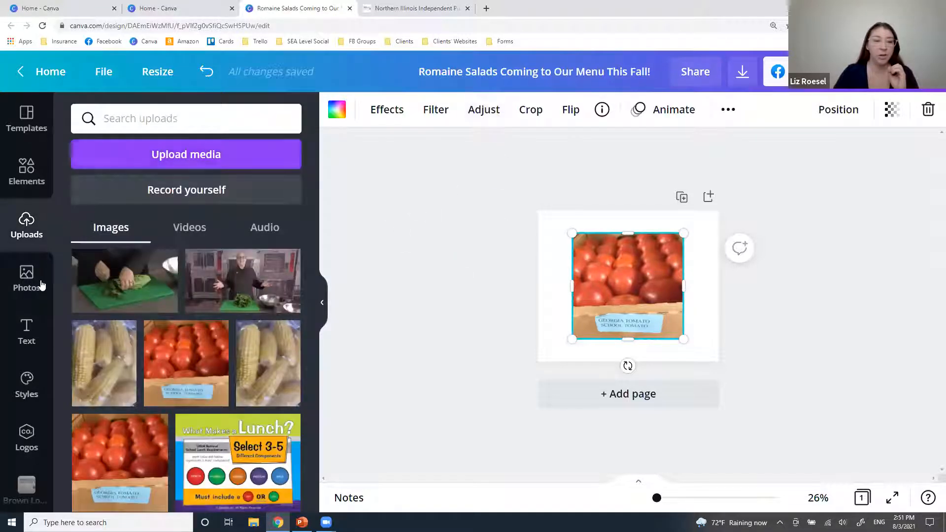
# Delete the tomato photo and then its empty frame, leaving the page blank.
pyautogui.click(30, 178)
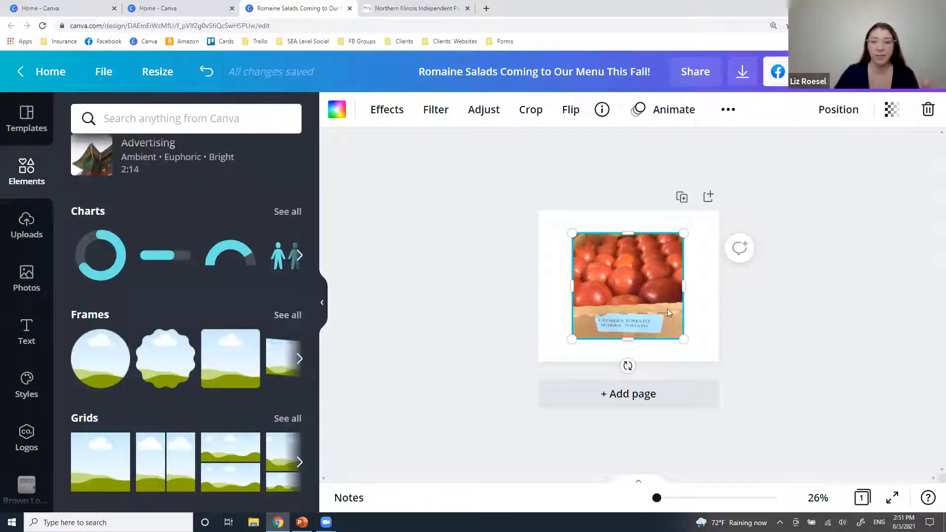
pyautogui.press('Delete')
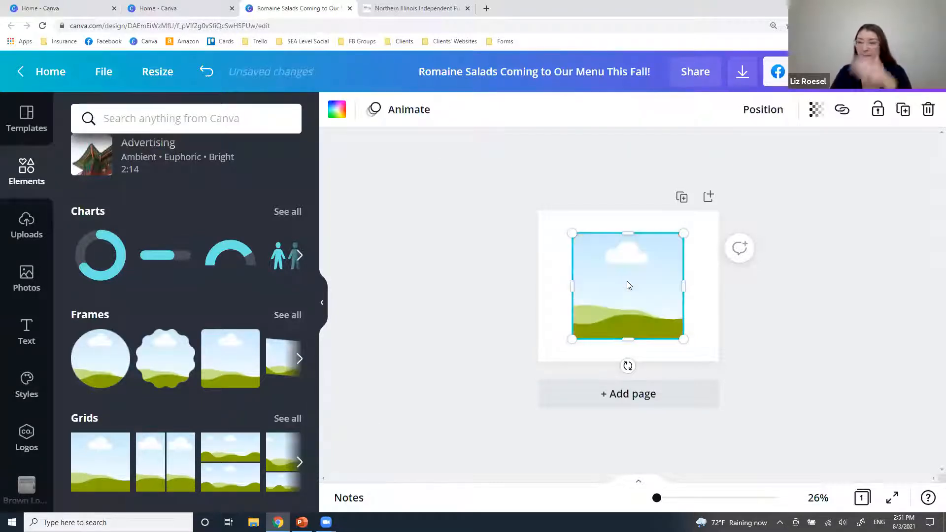
pyautogui.press('Delete')
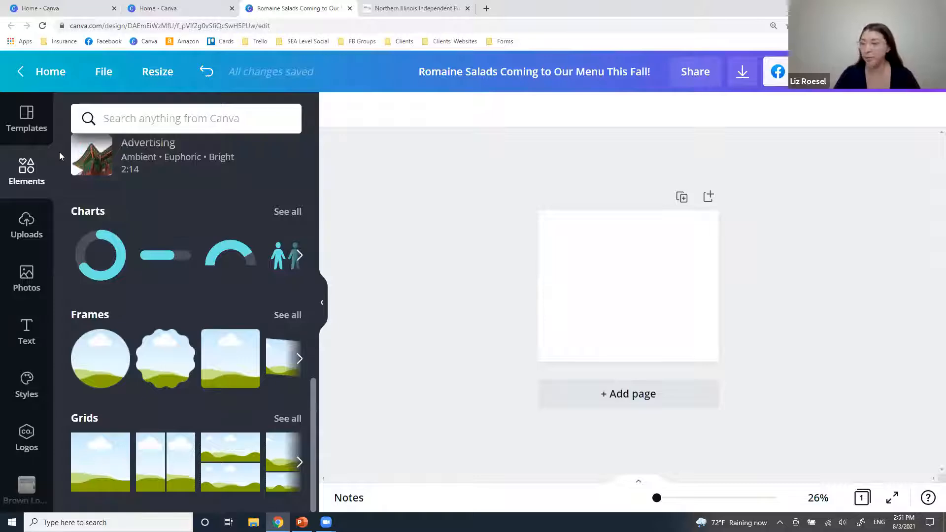
pyautogui.click(413, 6)
# Find Canva Templates on the NIIPC page and open the Meal Applications template in Canva.
pyautogui.scroll(15, 217, 318)
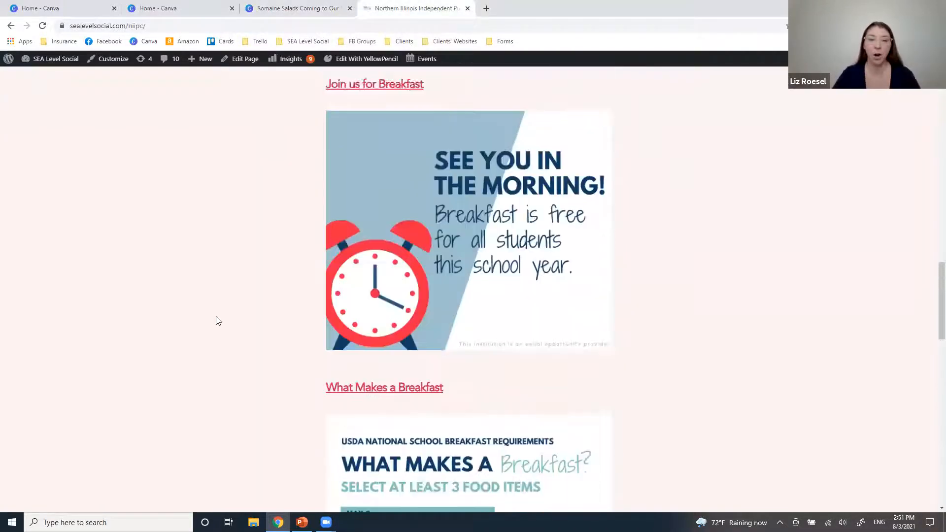
pyautogui.scroll(15, 217, 321)
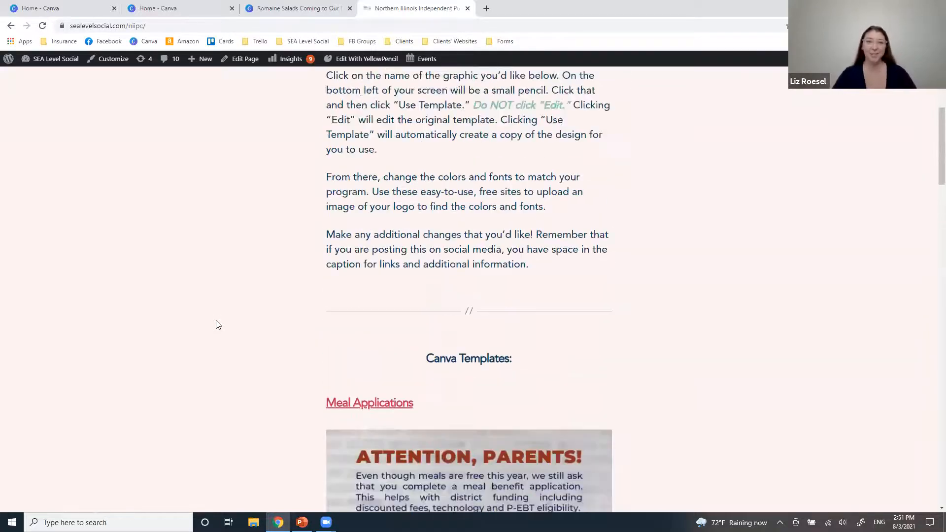
pyautogui.scroll(-3, 559, 374)
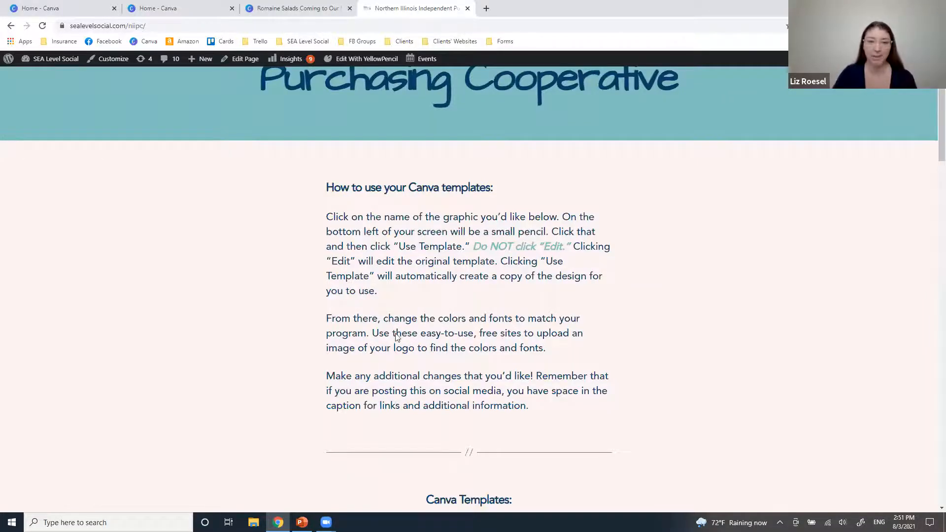
pyautogui.scroll(3, 397, 345)
pyautogui.scroll(-4, 397, 388)
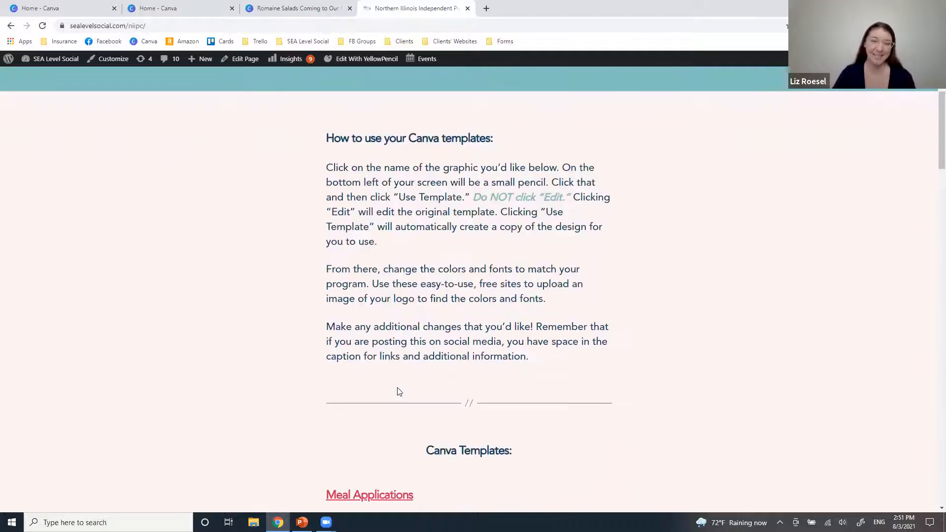
pyautogui.scroll(-6, 399, 392)
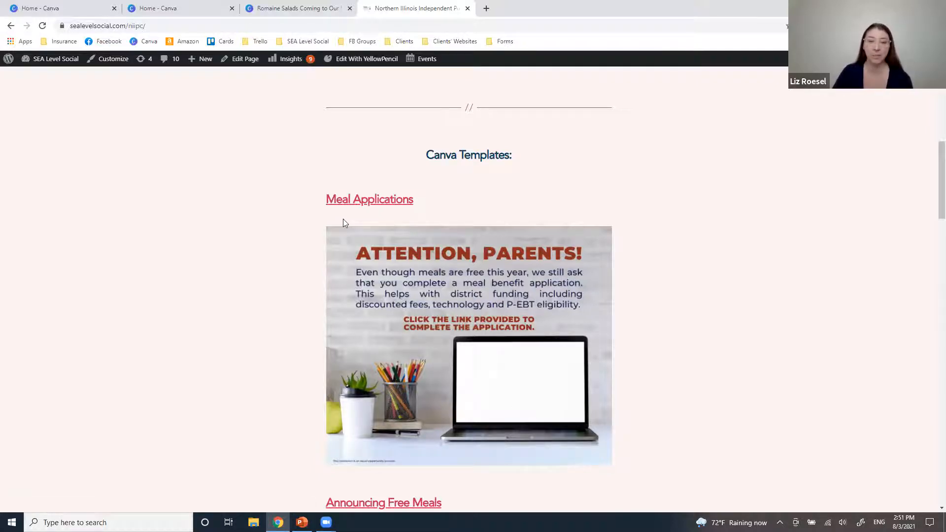
pyautogui.click(365, 203)
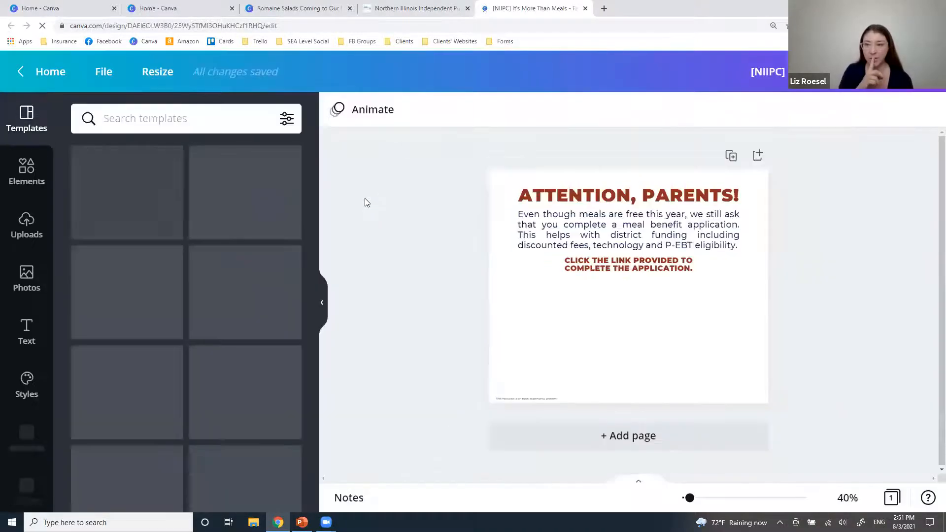
# Open the NIIPC design's share menu and close the leftover Romaine Salads and Canva home tabs.
pyautogui.click(414, 7)
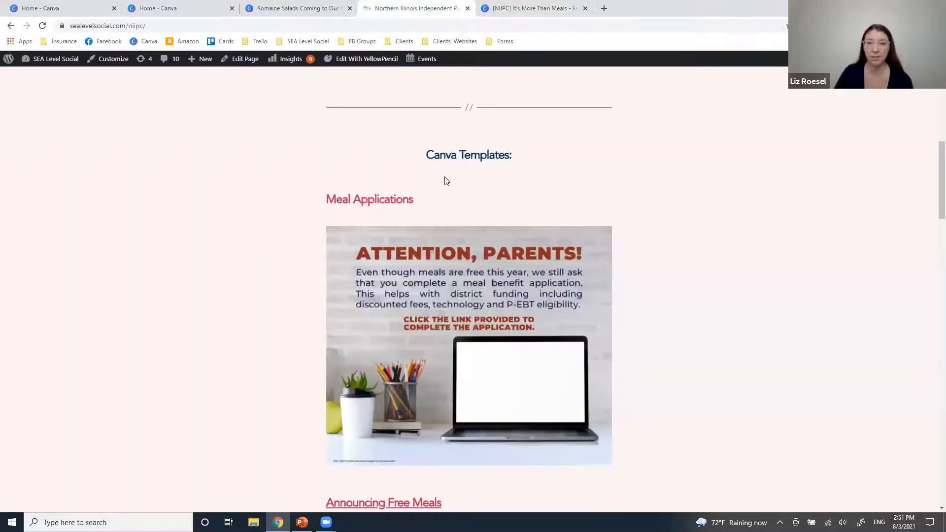
pyautogui.click(509, 7)
pyautogui.click(922, 71)
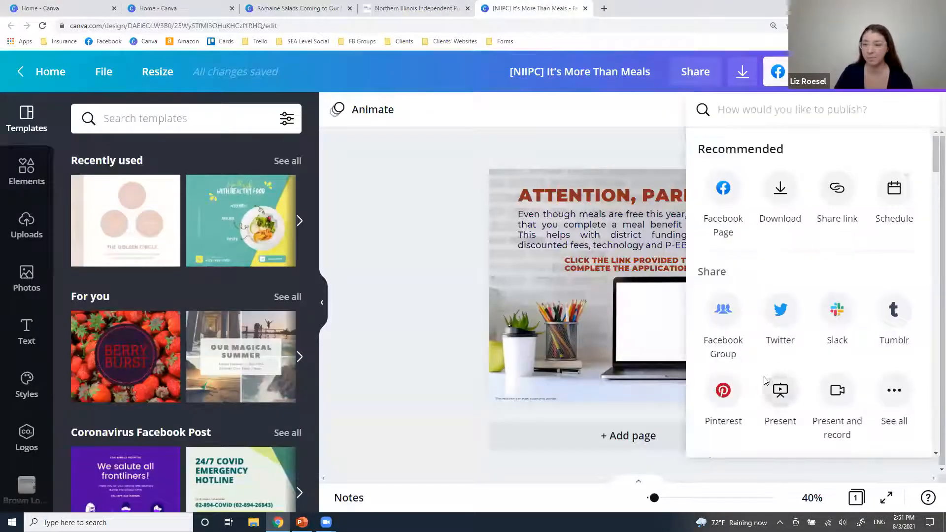
pyautogui.click(350, 8)
pyautogui.click(232, 8)
pyautogui.click(114, 8)
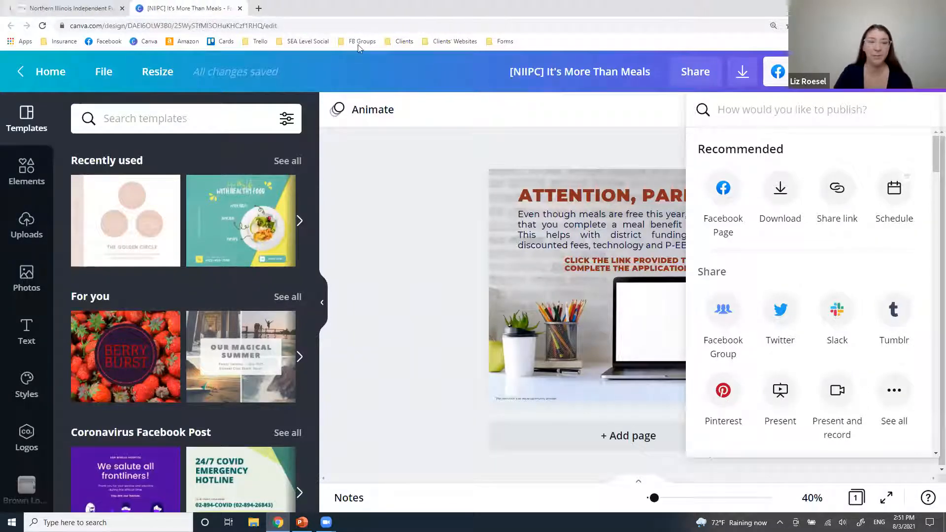
pyautogui.scroll(-10, 839, 377)
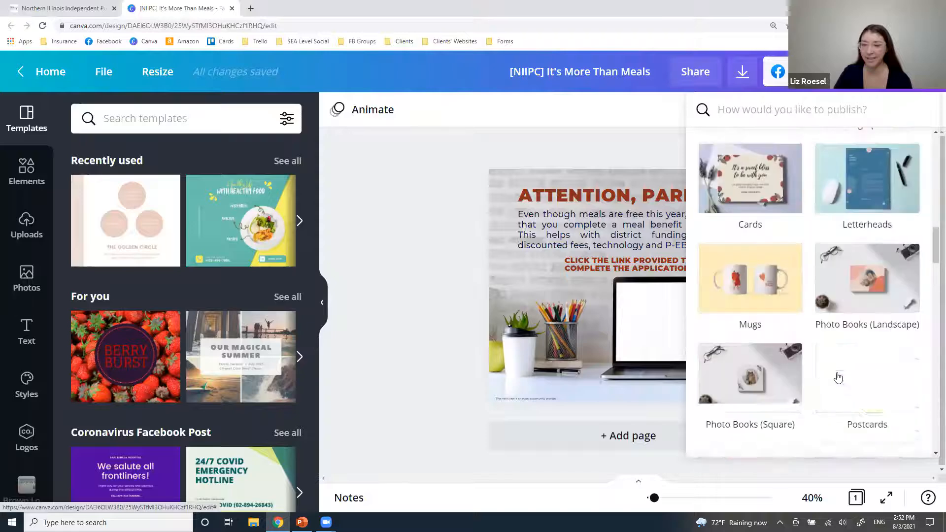
pyautogui.click(923, 71)
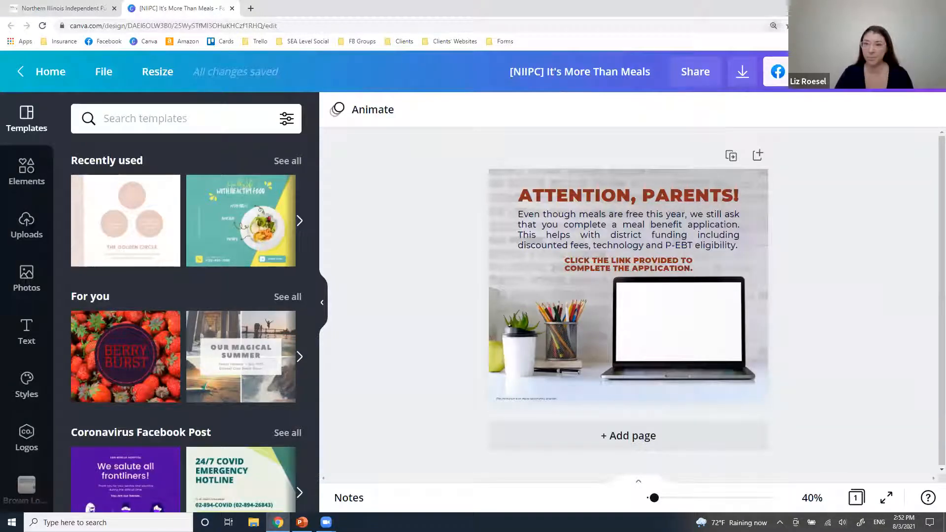
# Reset Chrome zoom to 100%, browse the share options, and show the More apps panel.
pyautogui.click(773, 26)
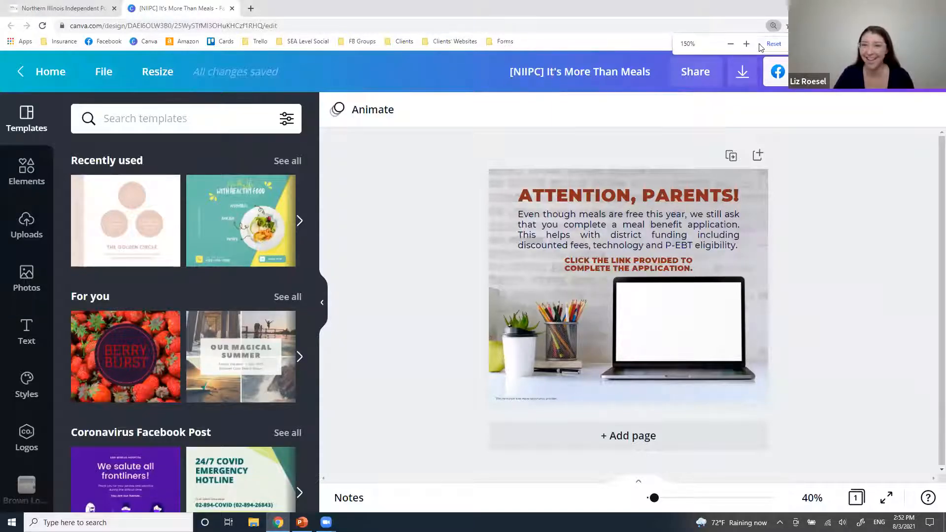
pyautogui.click(774, 44)
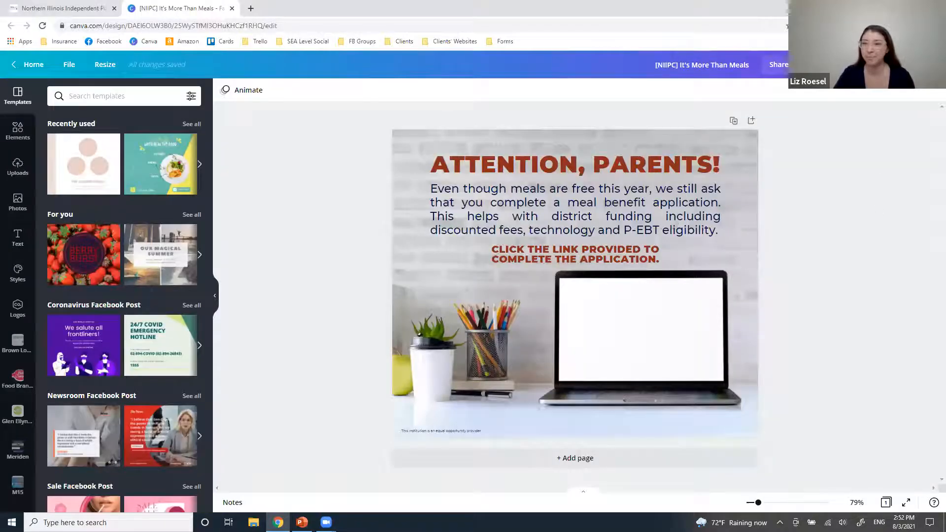
pyautogui.click(931, 65)
pyautogui.scroll(-10, 843, 295)
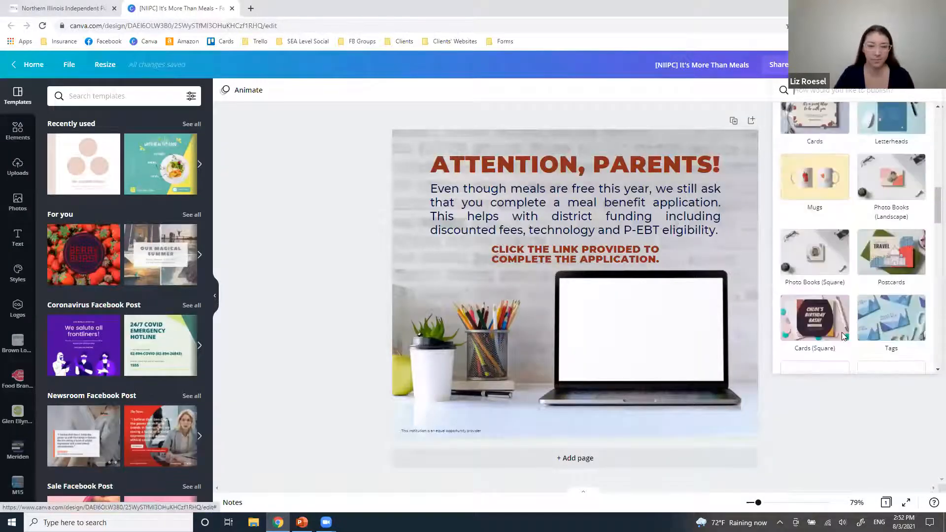
pyautogui.scroll(-5, 843, 336)
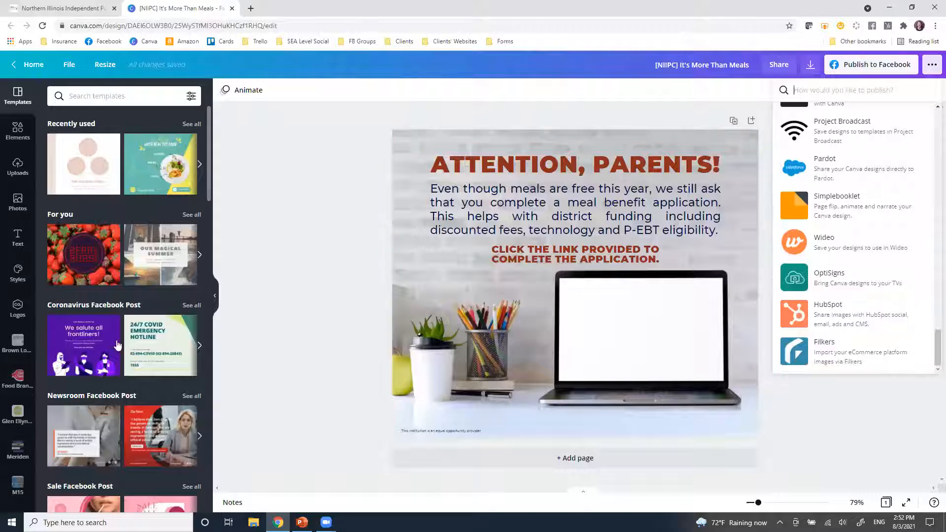
pyautogui.scroll(-3, 69, 388)
pyautogui.scroll(-5, 69, 387)
pyautogui.scroll(-3, 18, 468)
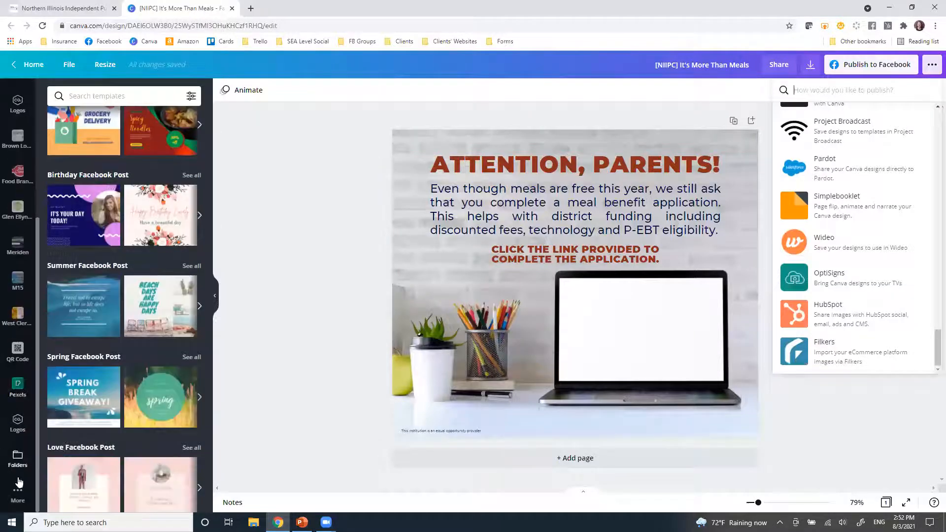
pyautogui.click(18, 494)
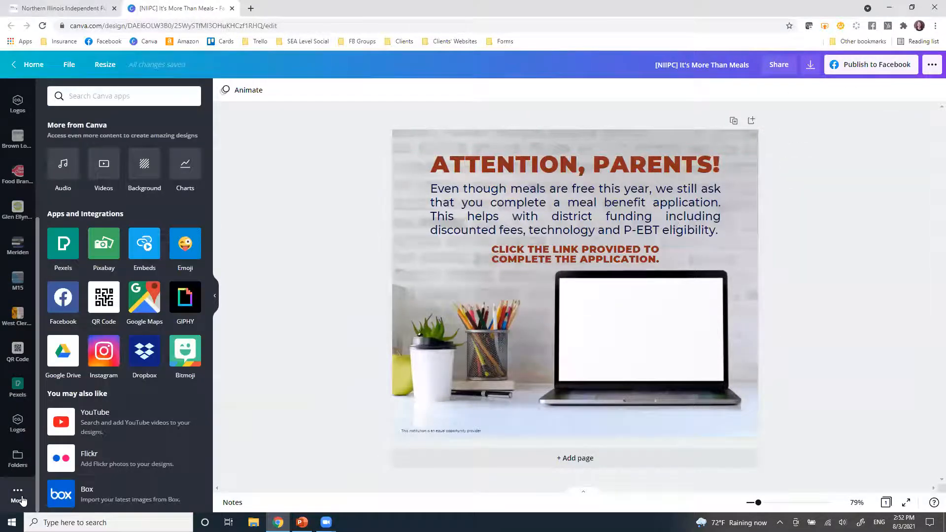